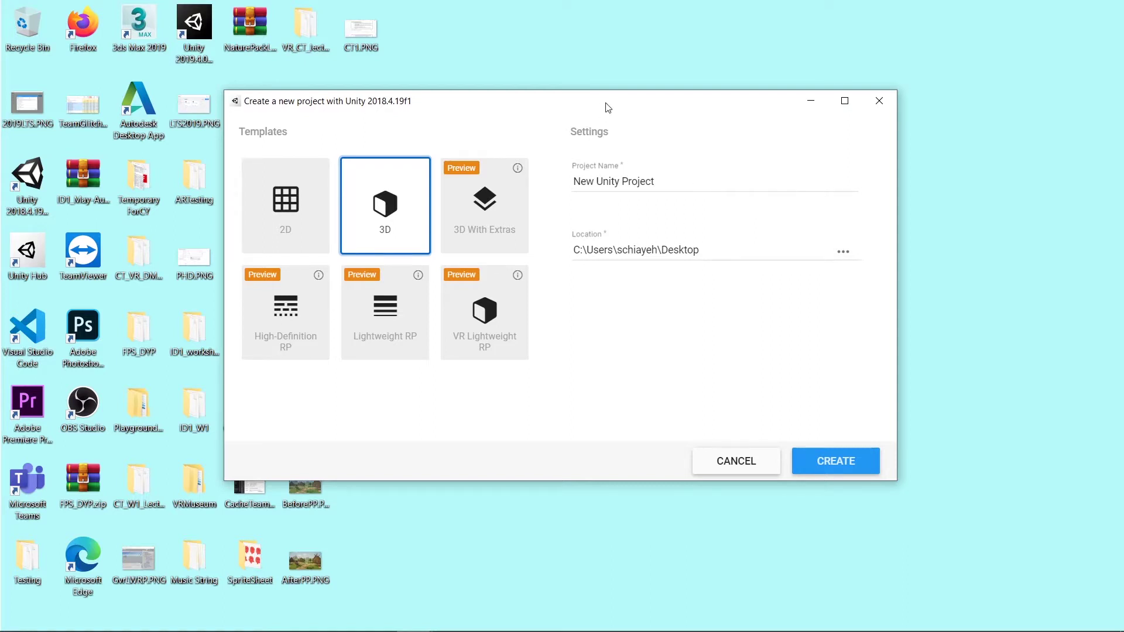
# - Create a new project named PostProcessingTest from the 3D With Extras template
pyautogui.click(482, 215)
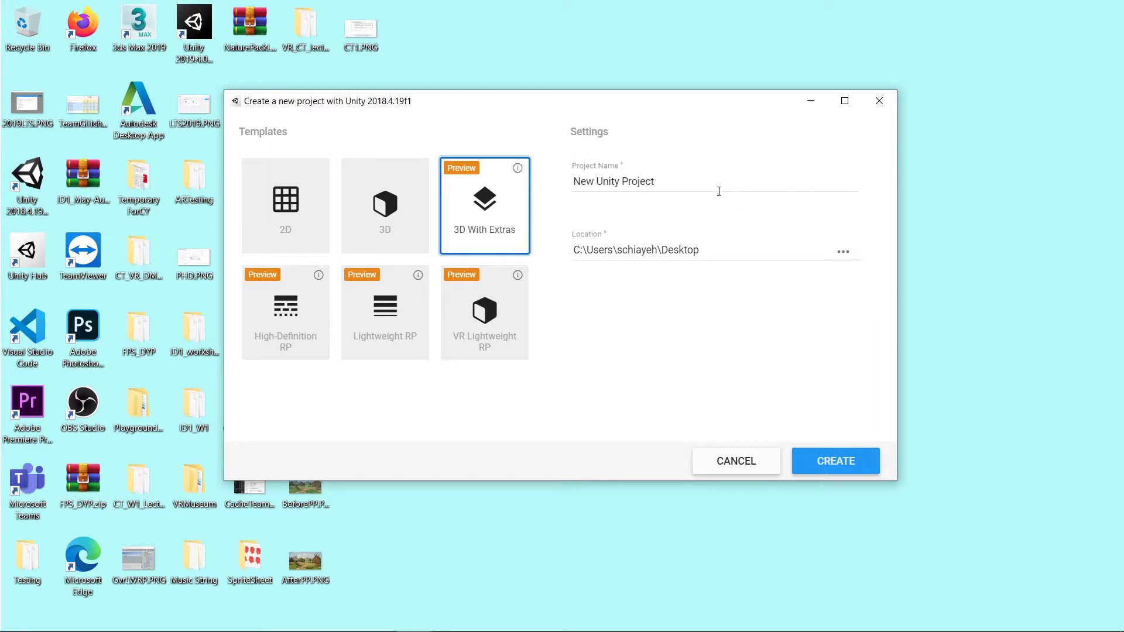
pyautogui.click(741, 175)
pyautogui.hotkey('ctrl', 'a')
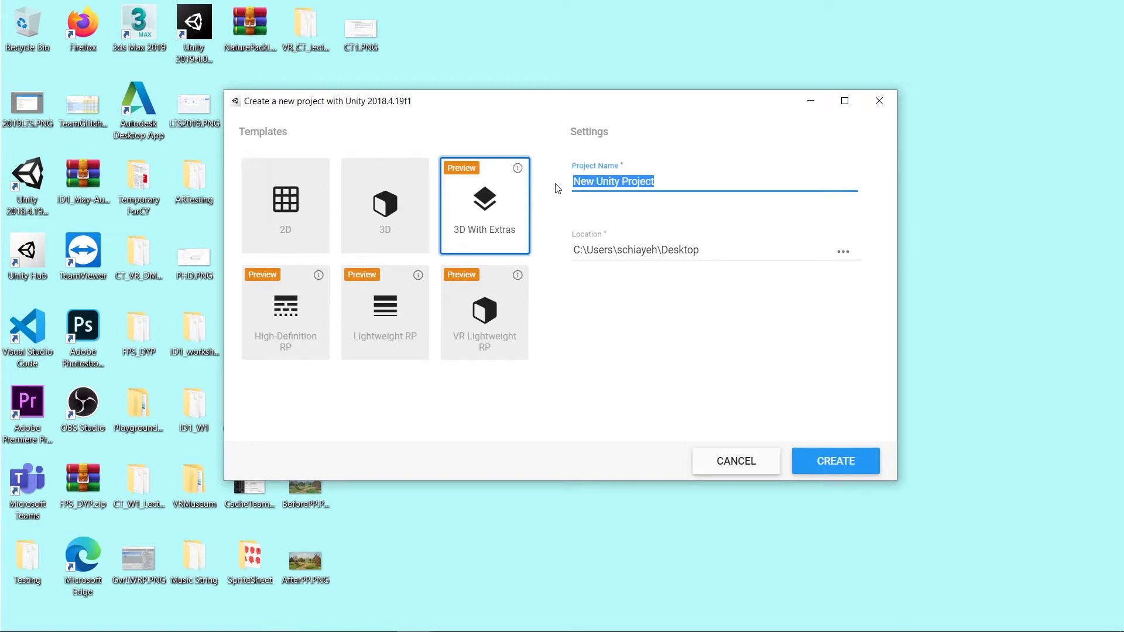
pyautogui.press('BackSpace')
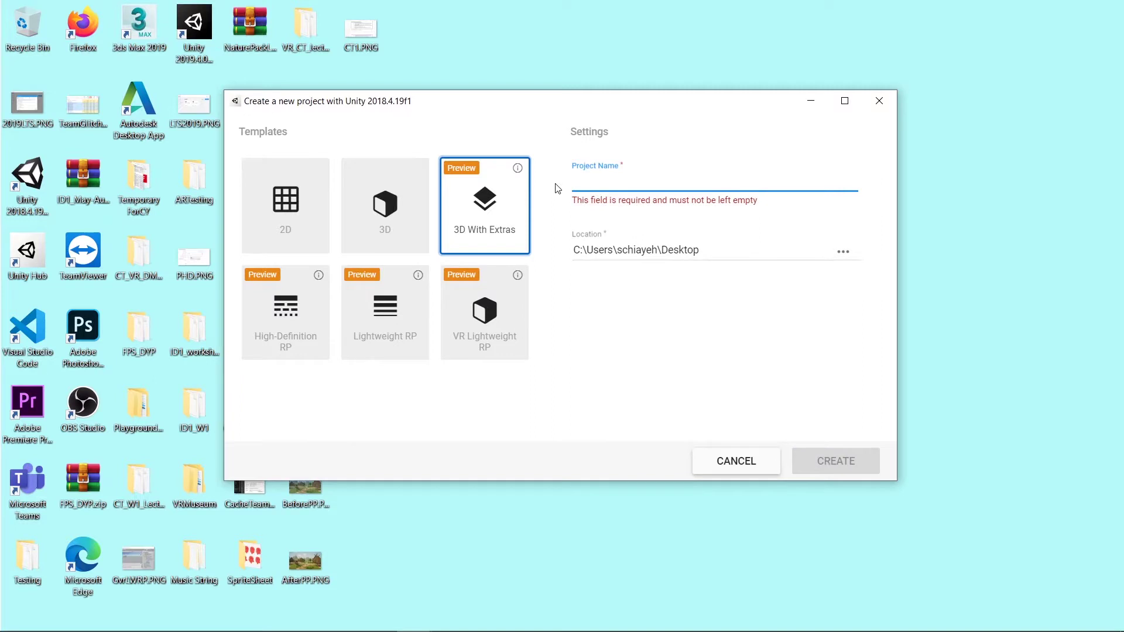
pyautogui.write('PostProcessingTest')
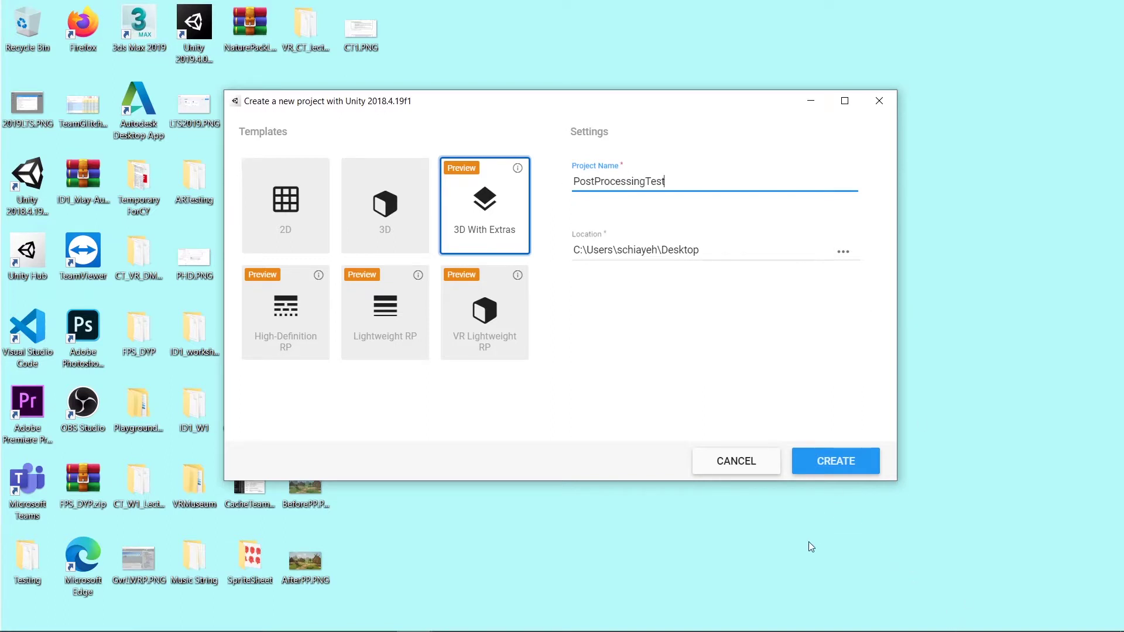
pyautogui.click(829, 465)
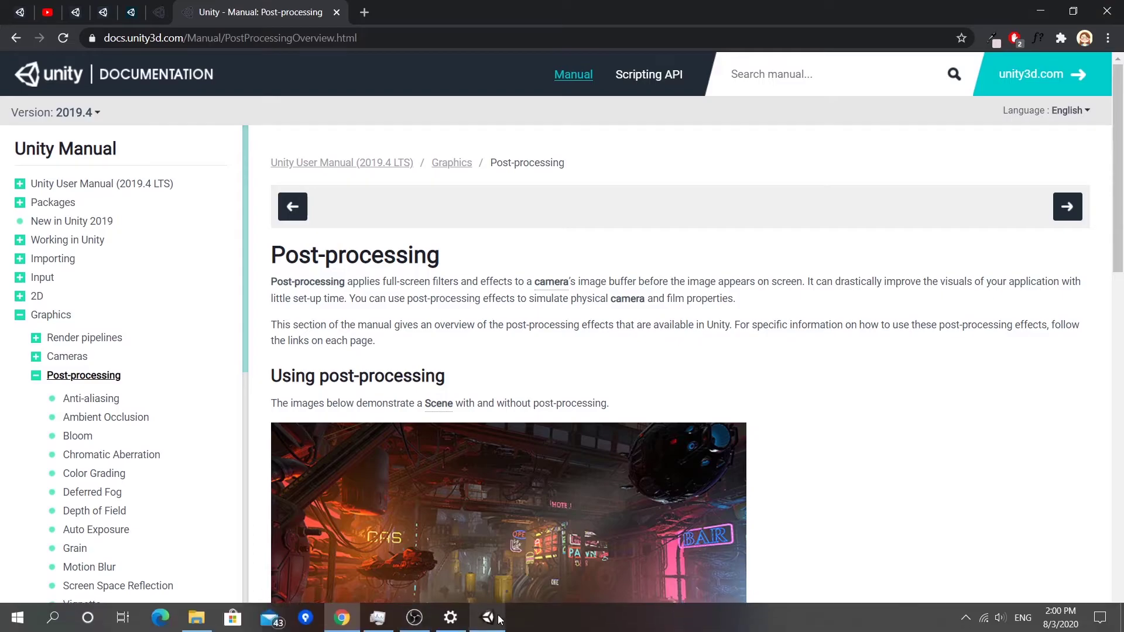
# - Switch to the Unity editor with the PostProcessingTest project and maximize its window
pyautogui.click(494, 622)
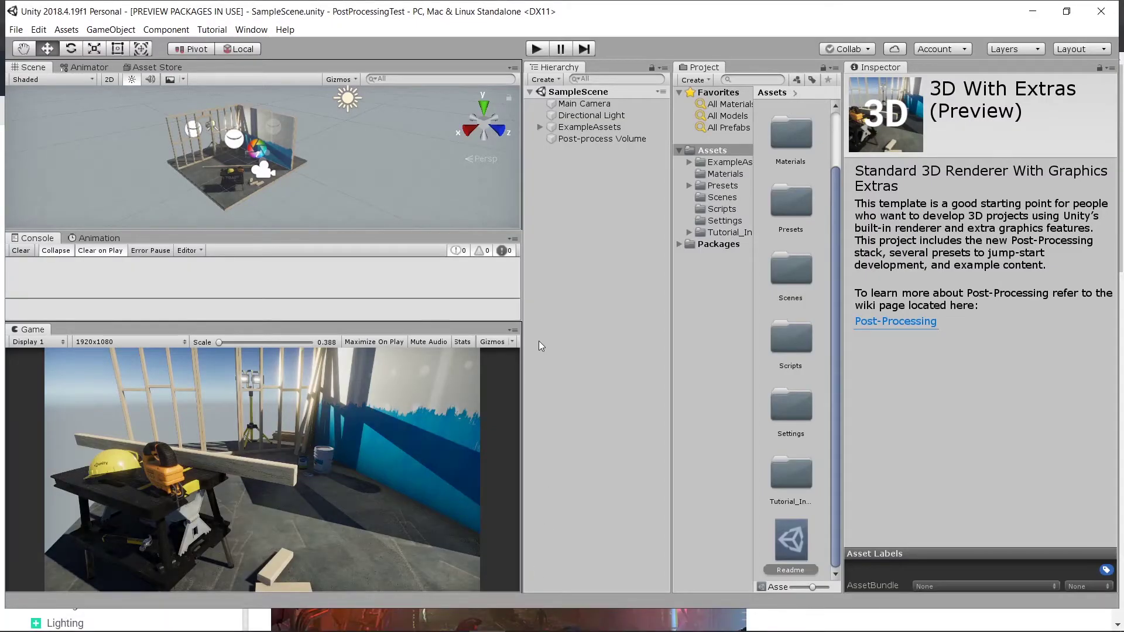
pyautogui.click(1066, 13)
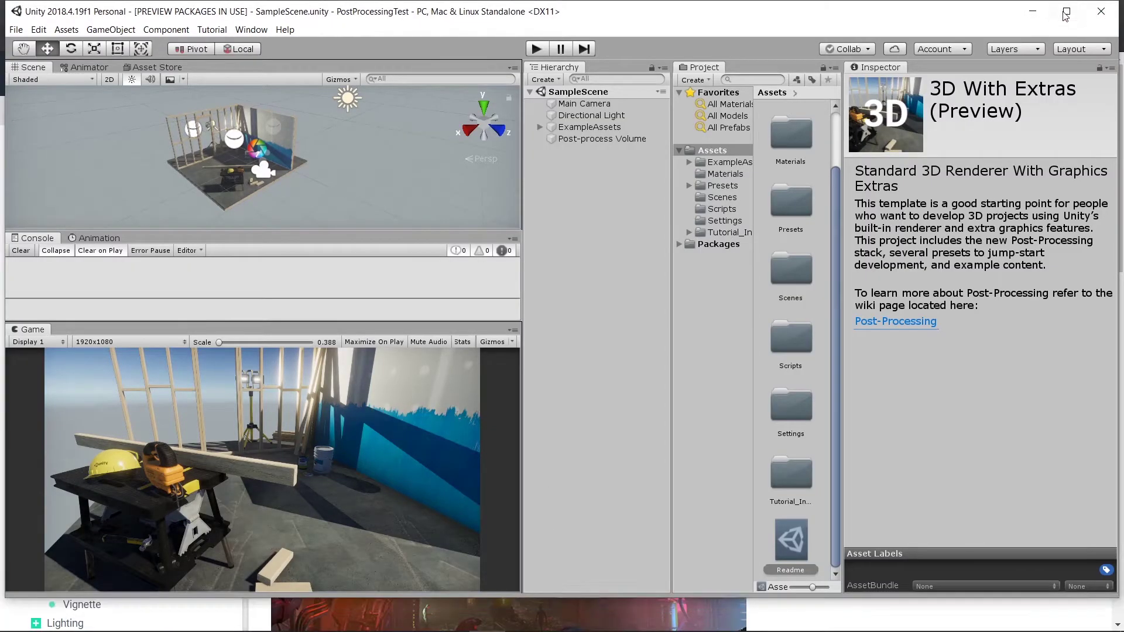
pyautogui.click(1066, 12)
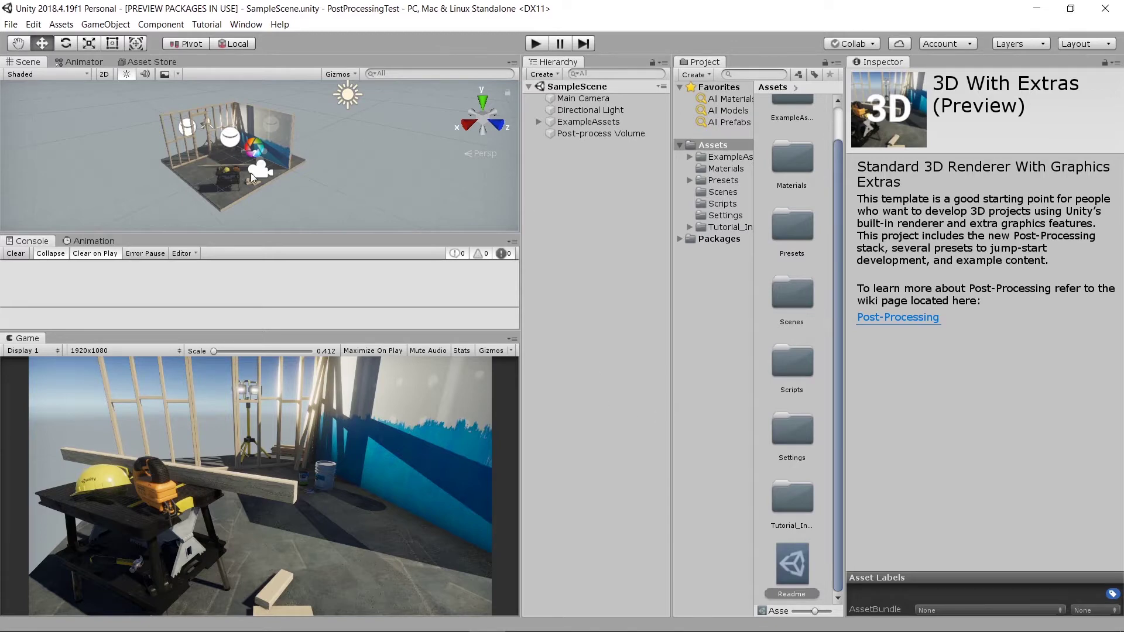
pyautogui.scroll(5, 166, 128)
pyautogui.moveTo(167, 128); pyautogui.dragTo(296, 155, button='middle')
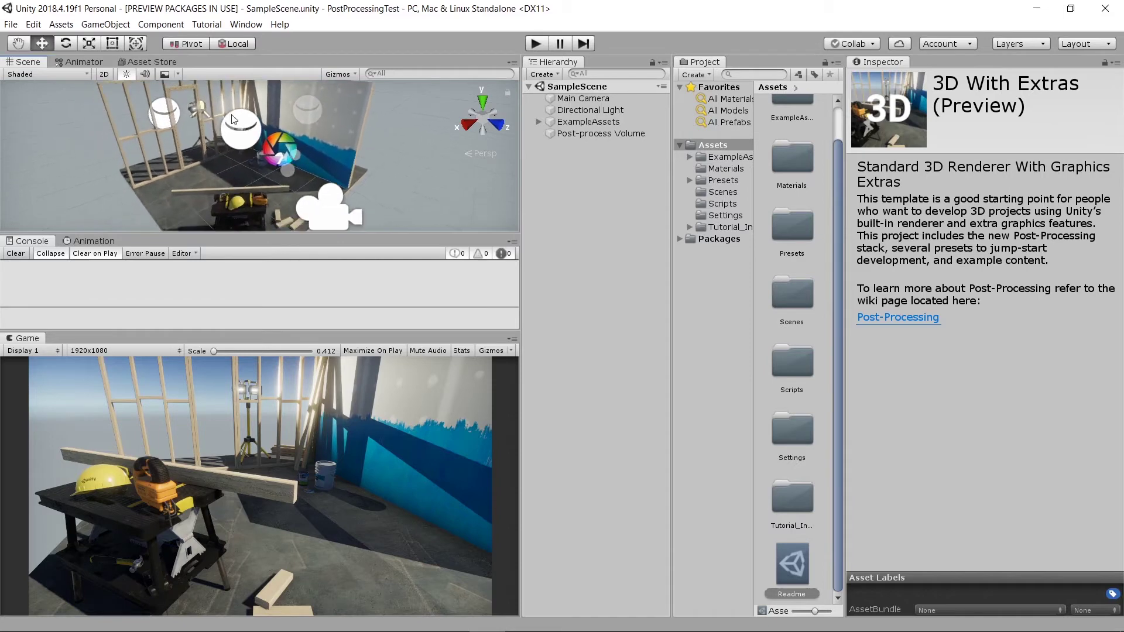
pyautogui.scroll(2, 262, 155)
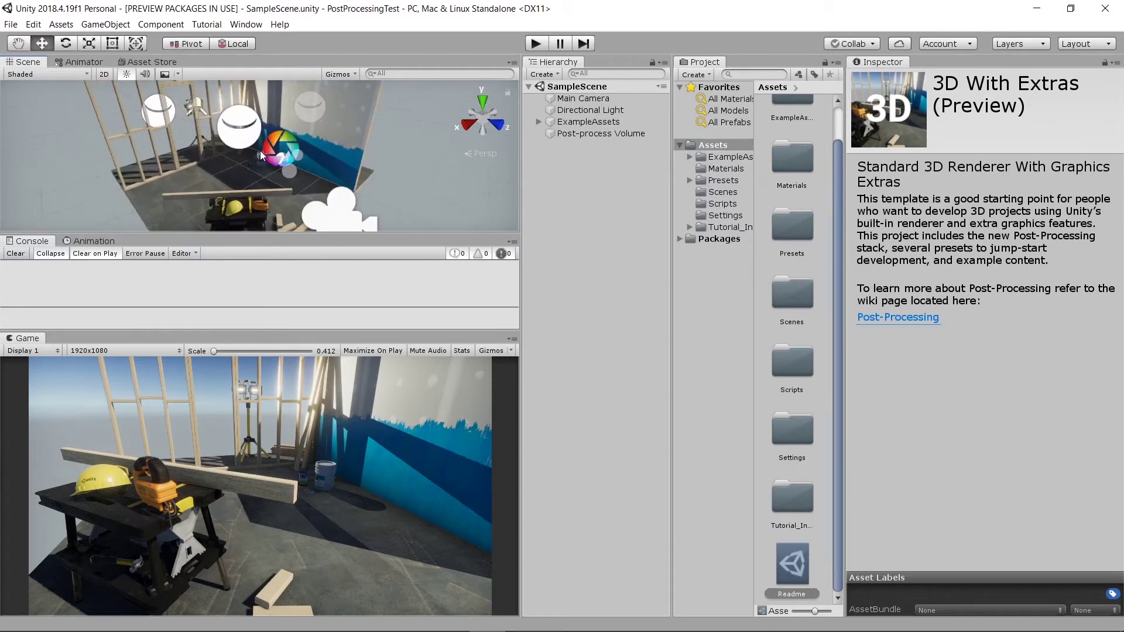
pyautogui.moveTo(269, 157); pyautogui.dragTo(302, 171, button='middle')
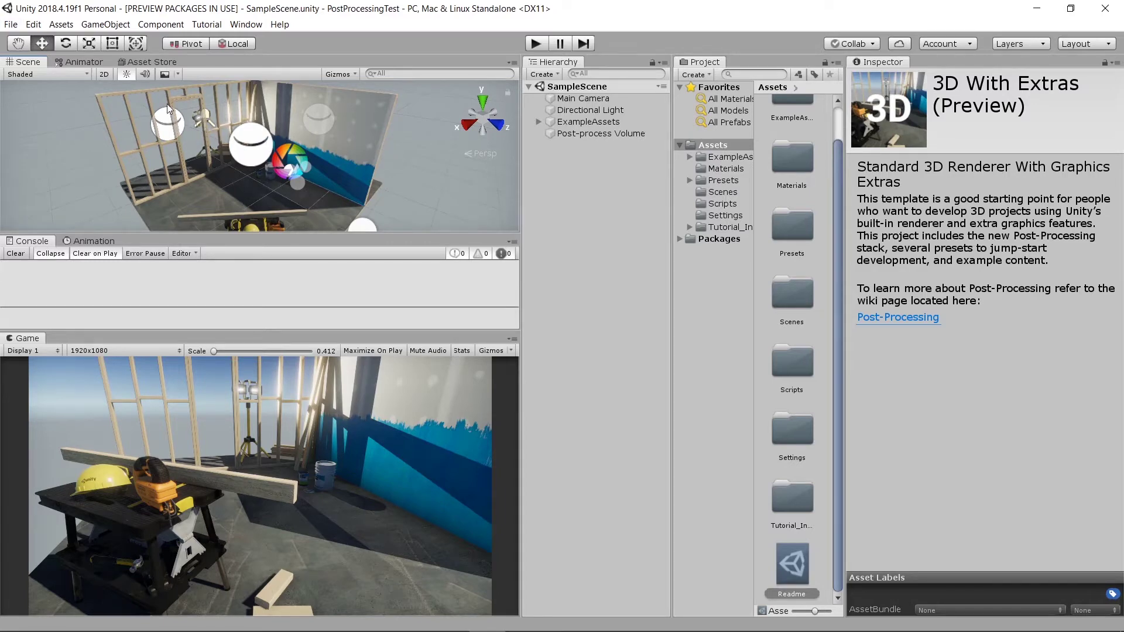
# - Open the Asset Store and maximize its view within the editor
pyautogui.click(162, 63)
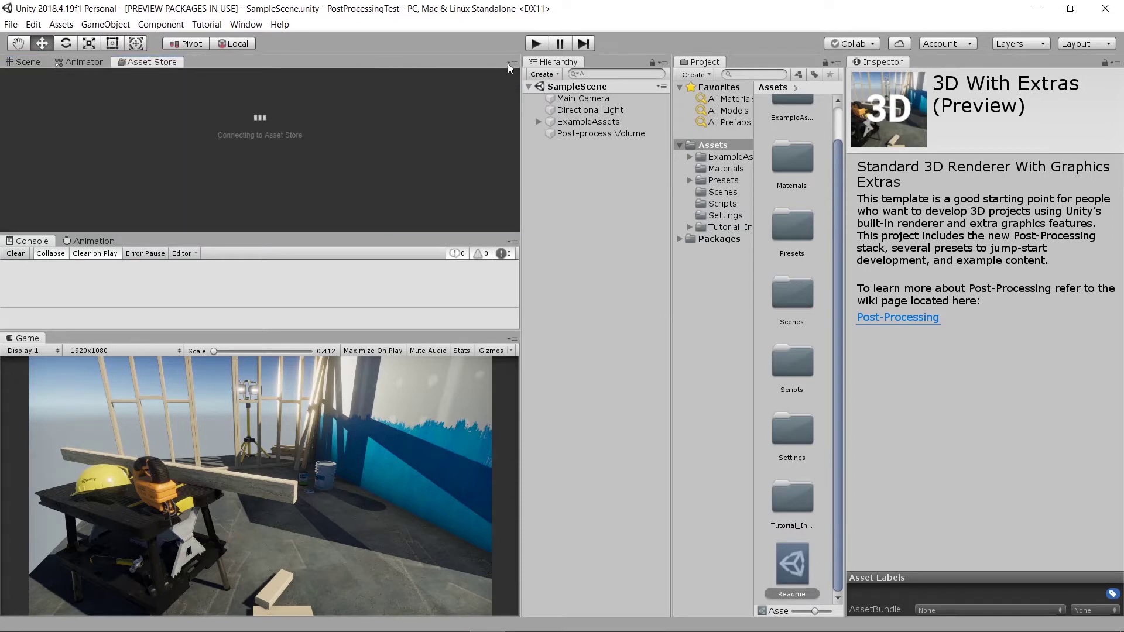
pyautogui.click(511, 61)
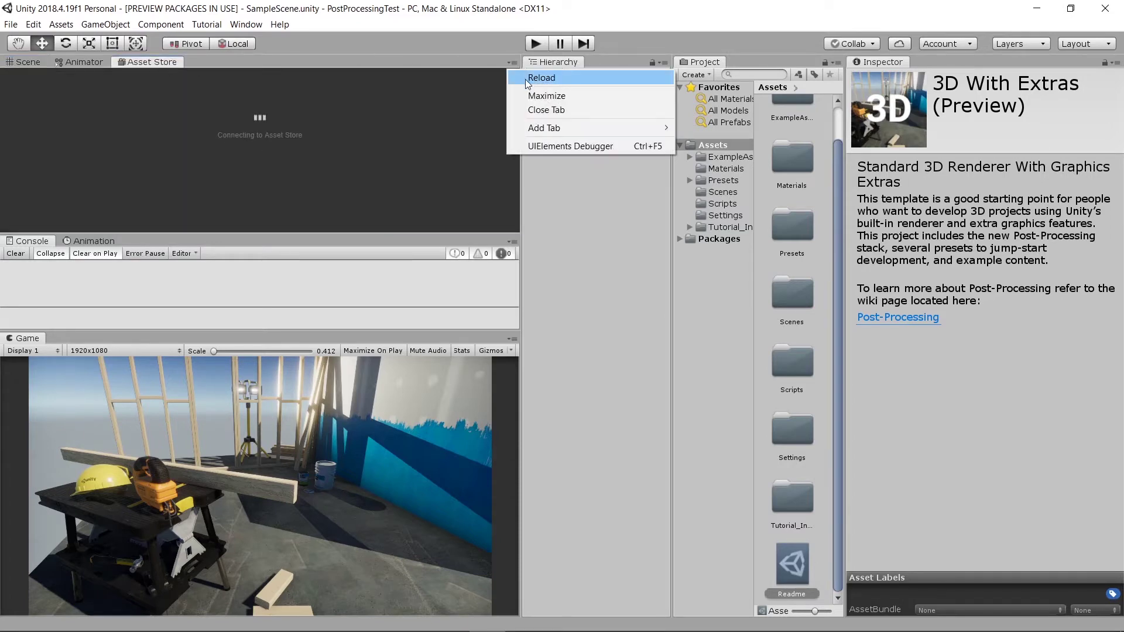
pyautogui.click(533, 97)
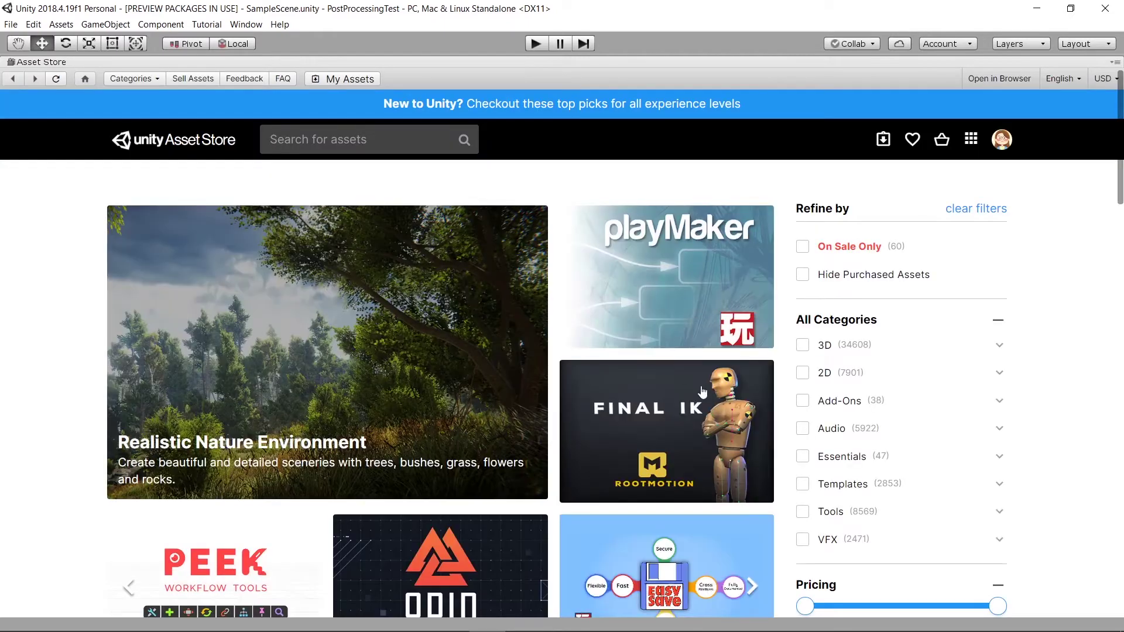
# - Filter the store's assets to the 3D category and free assets only
pyautogui.scroll(-1, 1006, 442)
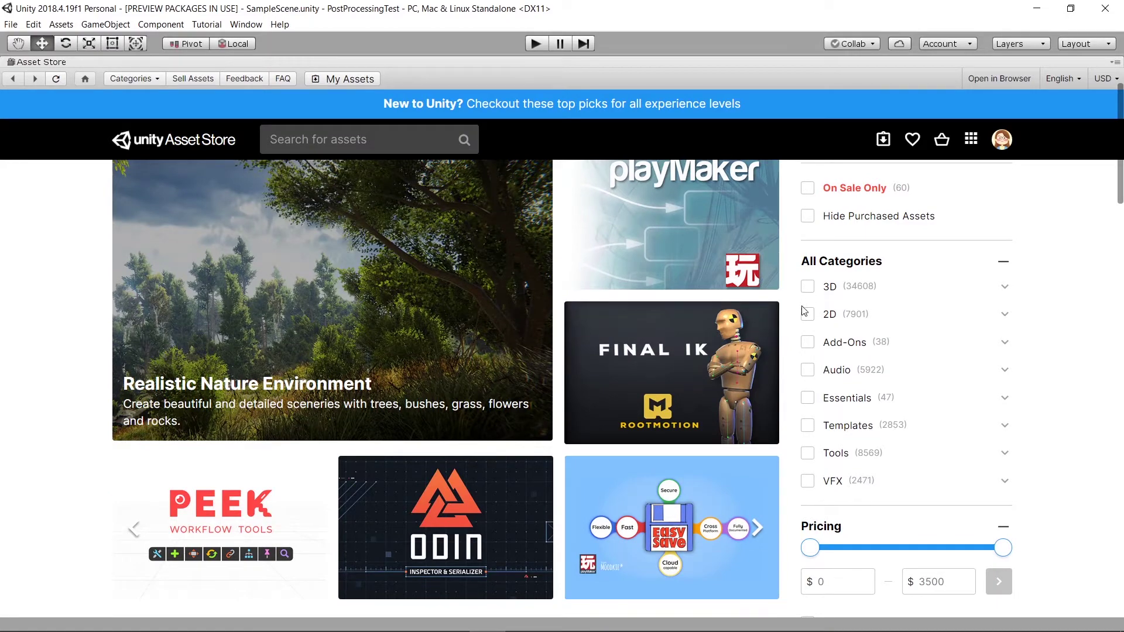
pyautogui.scroll(-2, 820, 310)
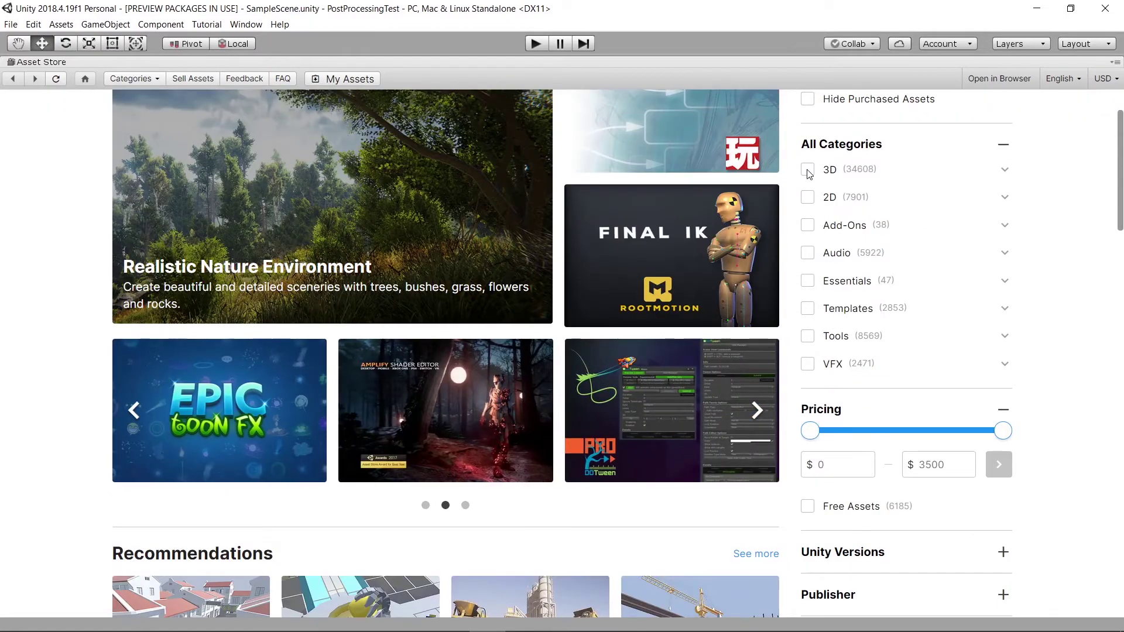
pyautogui.click(808, 171)
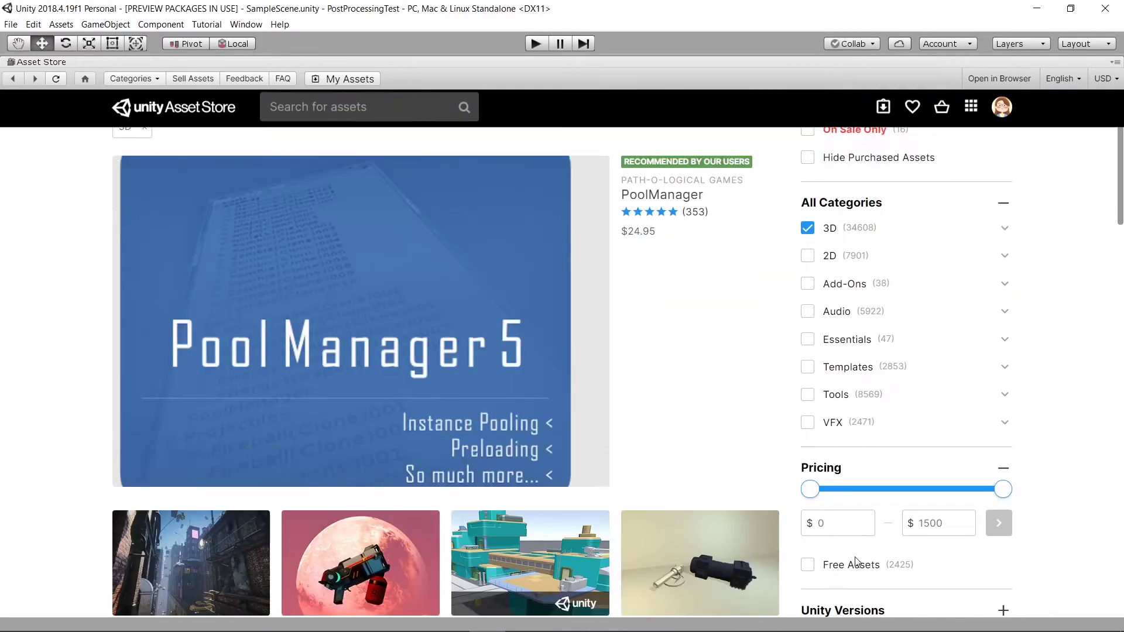
pyautogui.scroll(-1, 856, 562)
pyautogui.click(808, 504)
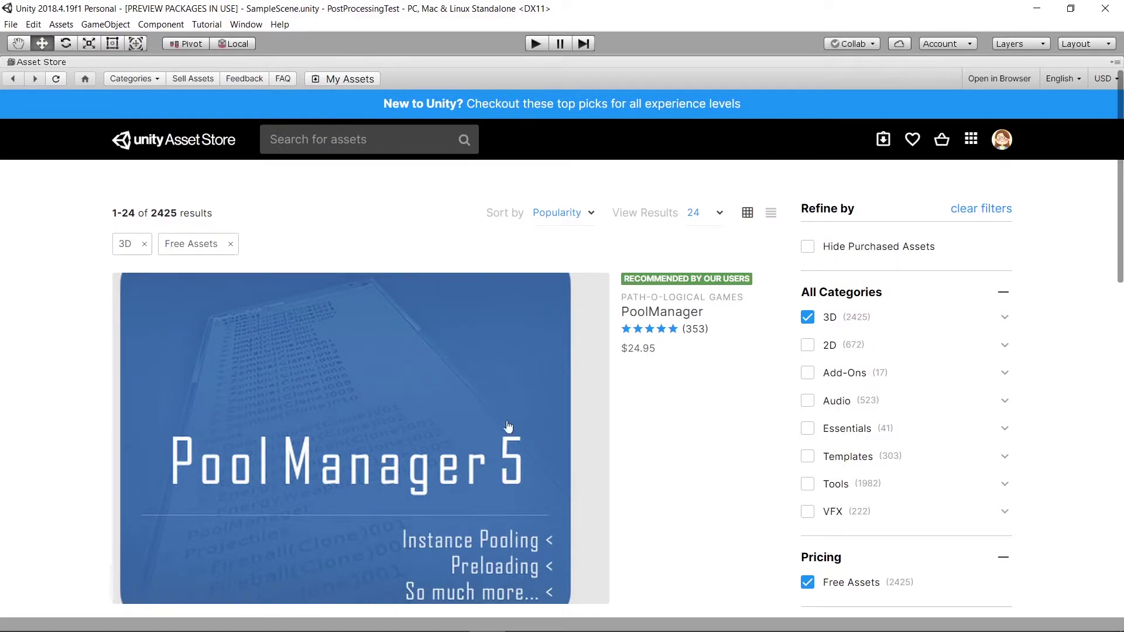
# - Find the RPG Poly Pack - Lite among the free 3D assets and open its page
pyautogui.scroll(-3, 511, 420)
pyautogui.scroll(-3, 511, 421)
pyautogui.scroll(-2, 770, 463)
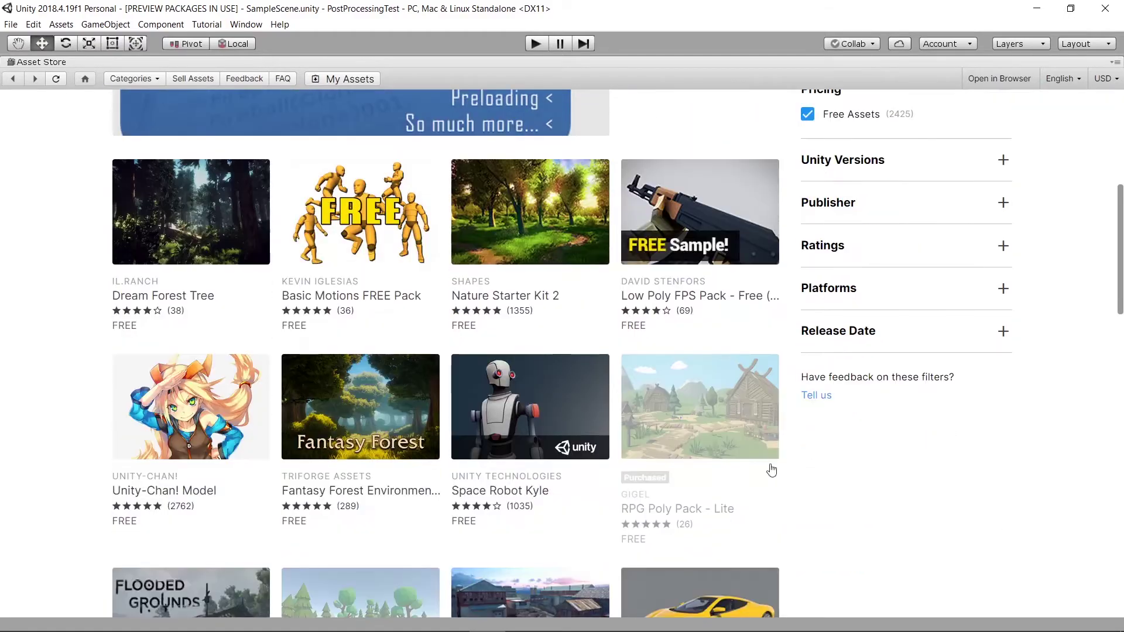
pyautogui.scroll(-2, 732, 421)
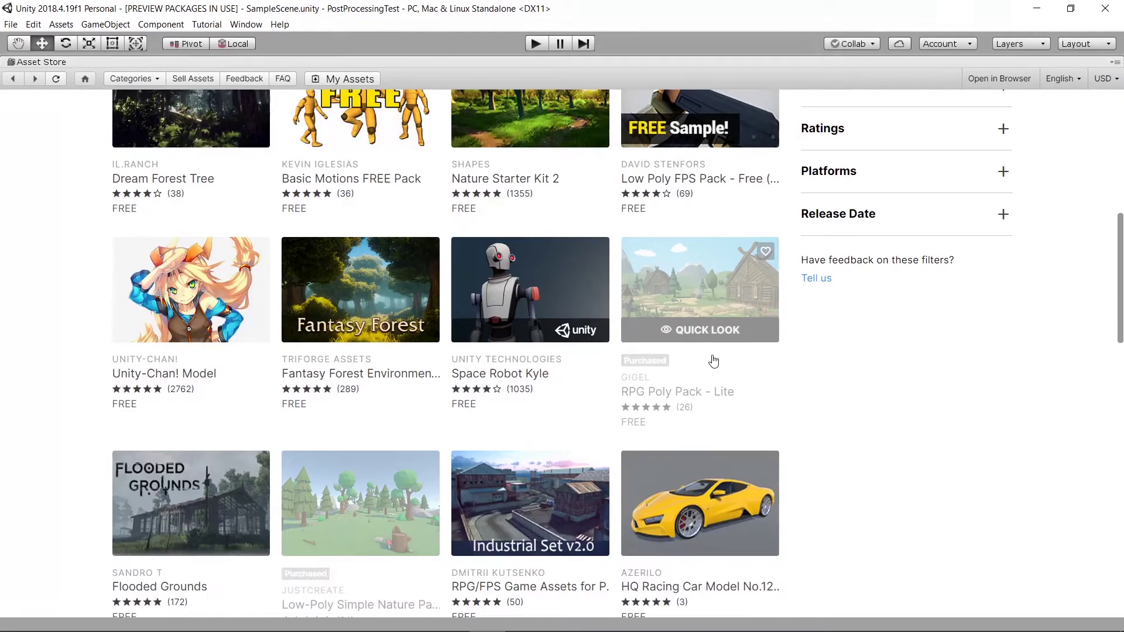
pyautogui.click(706, 292)
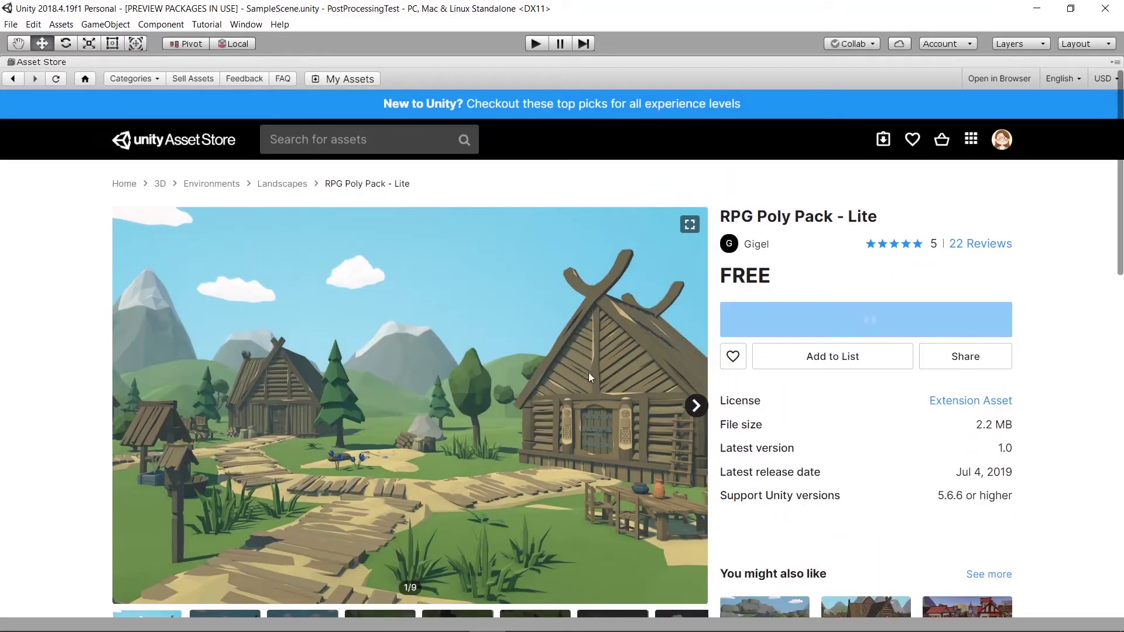
# - Import the complete RPG Poly Pack - Lite package into the project
pyautogui.scroll(-2, 709, 361)
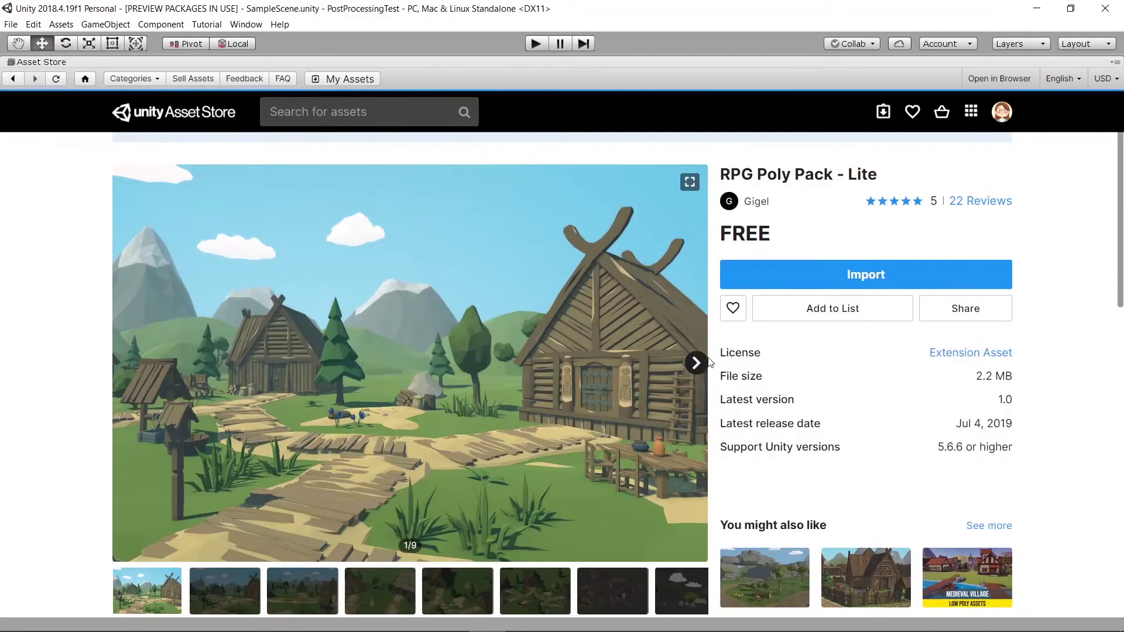
pyautogui.scroll(2, 676, 362)
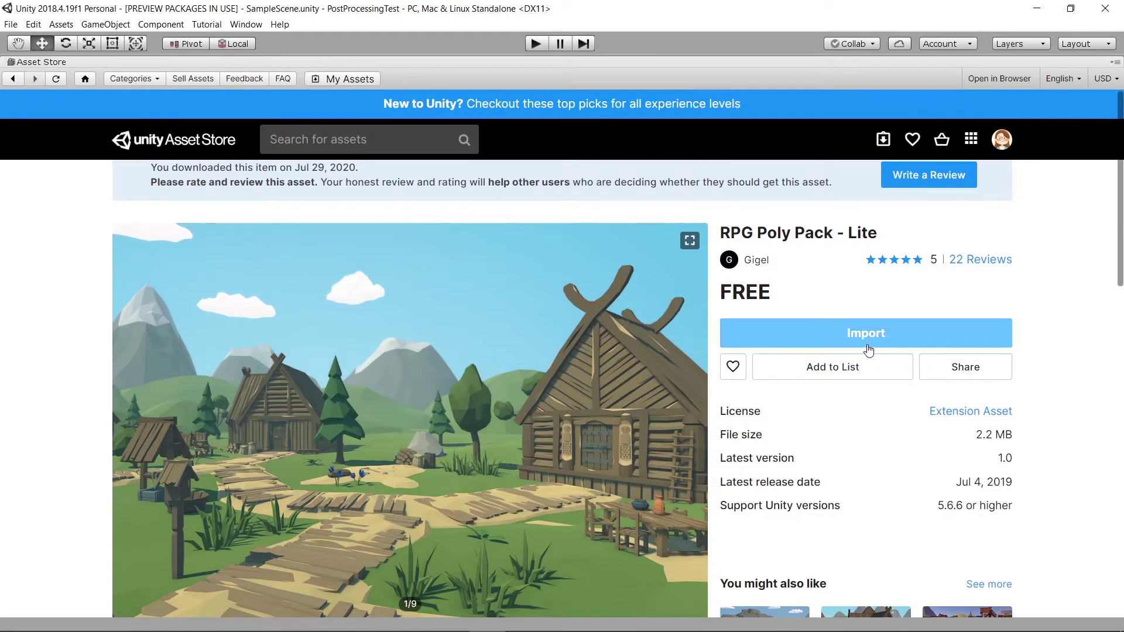
pyautogui.click(926, 342)
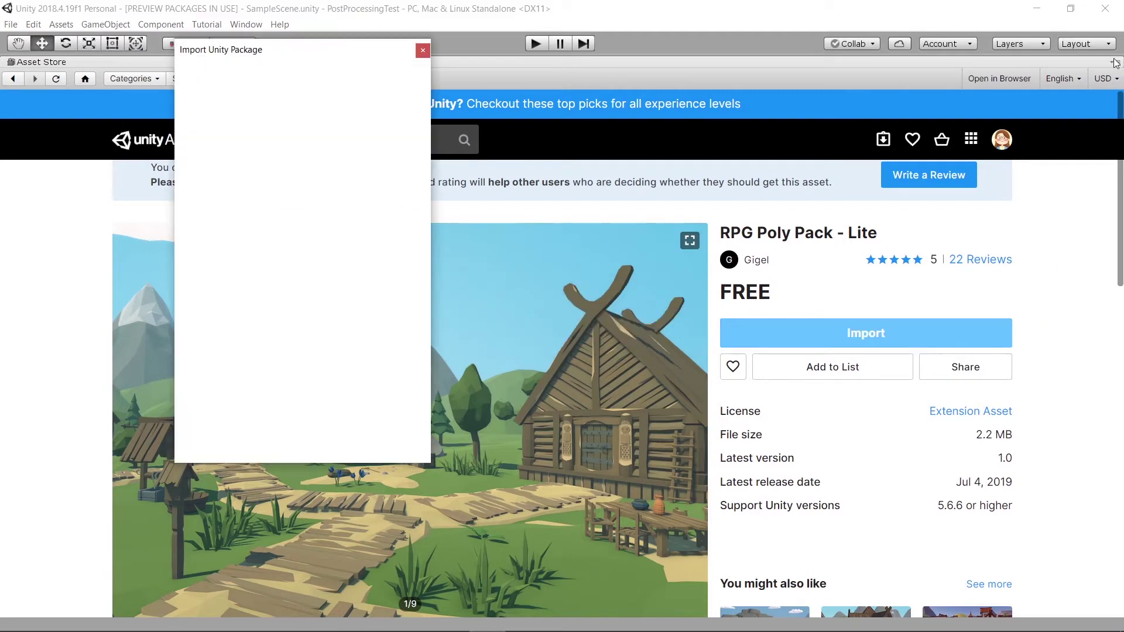
pyautogui.click(402, 451)
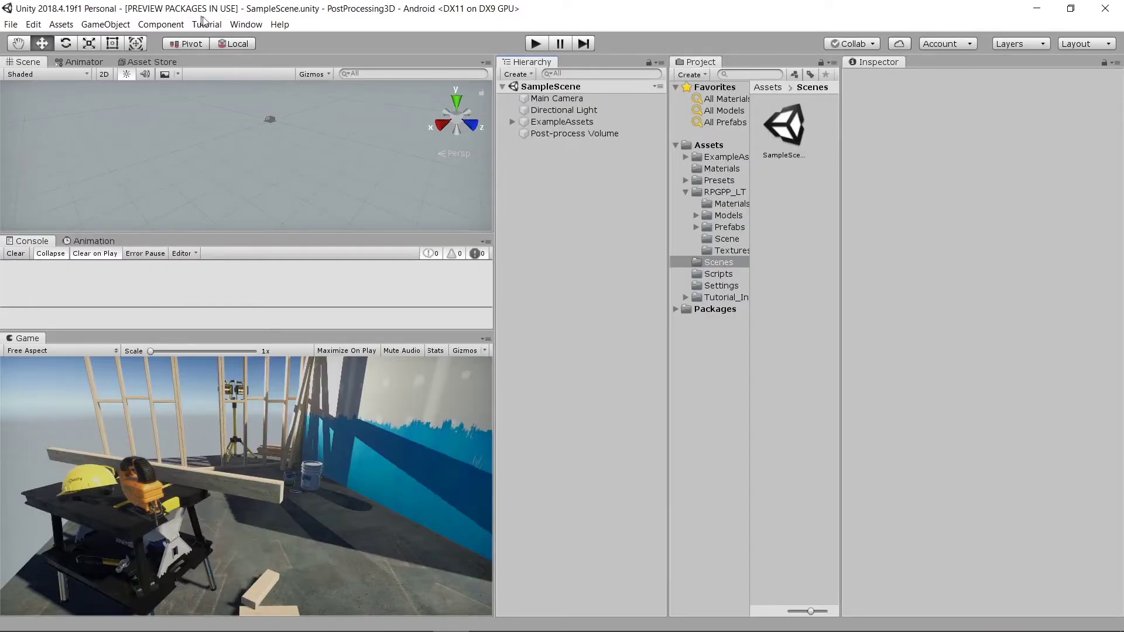
# - Open the Package Manager in the PostProcessing3D project and shift its window slightly
pyautogui.click(247, 27)
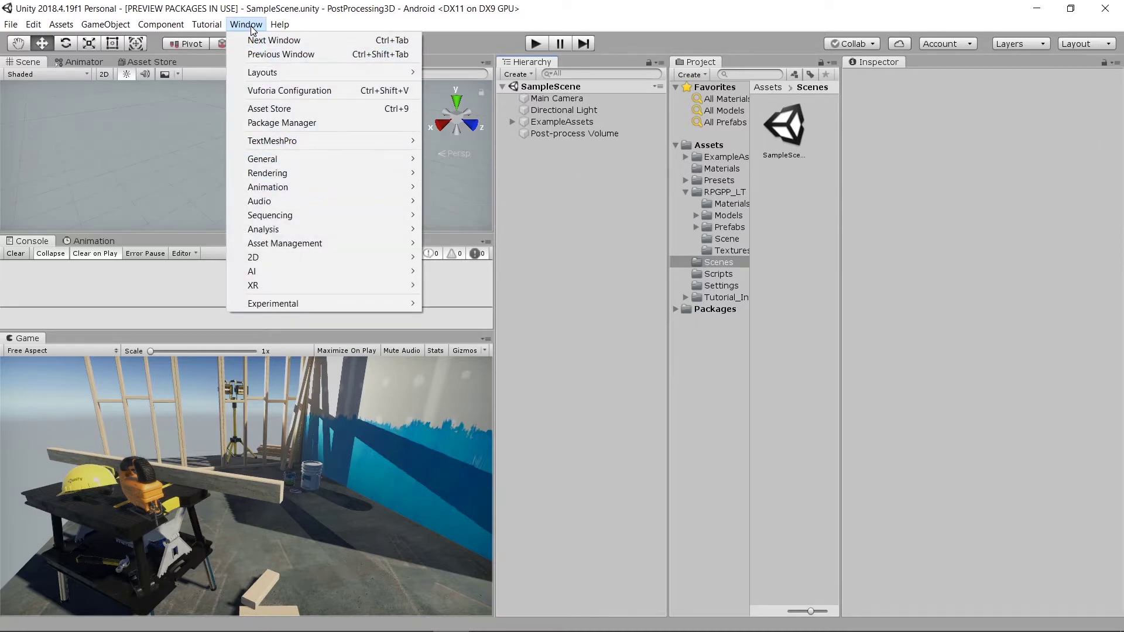
pyautogui.moveTo(280, 164)
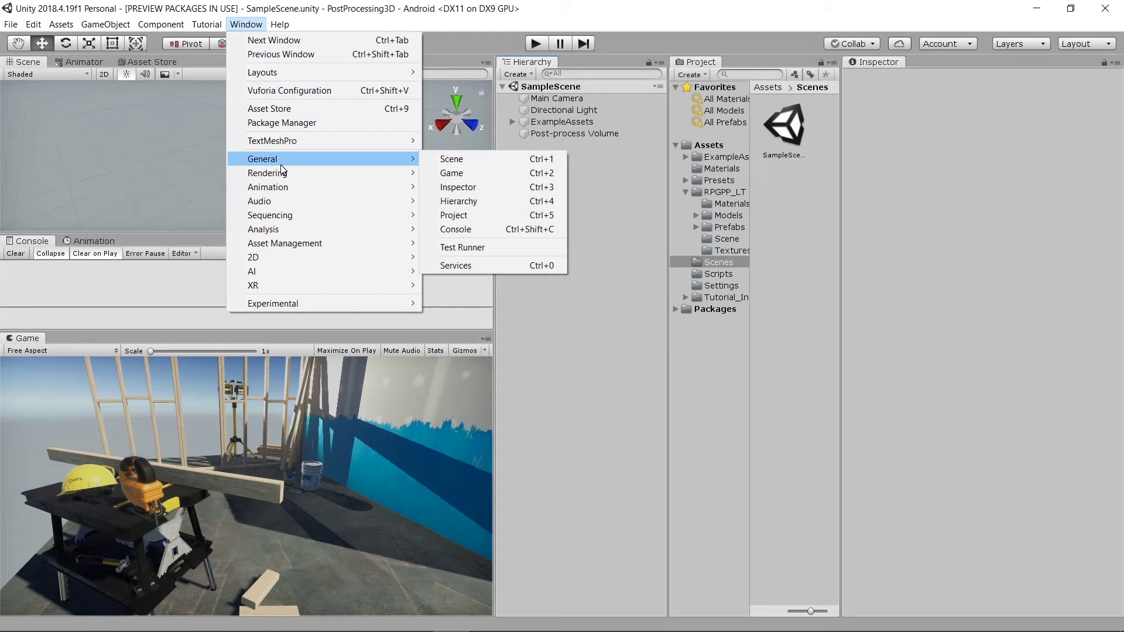
pyautogui.click(381, 123)
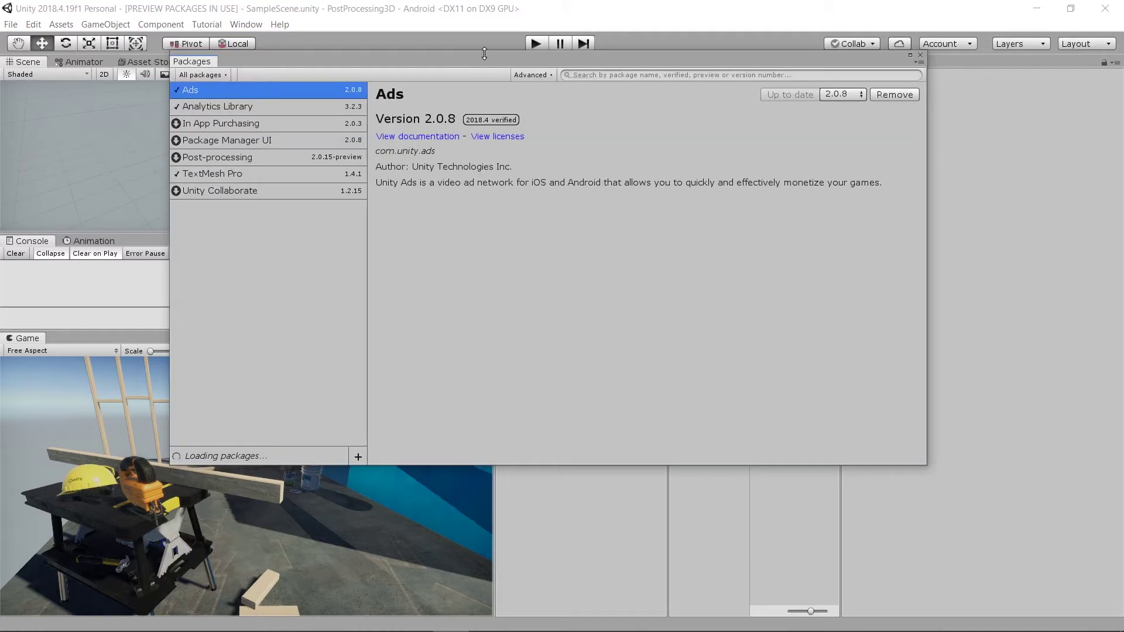
pyautogui.moveTo(486, 57); pyautogui.dragTo(512, 61)
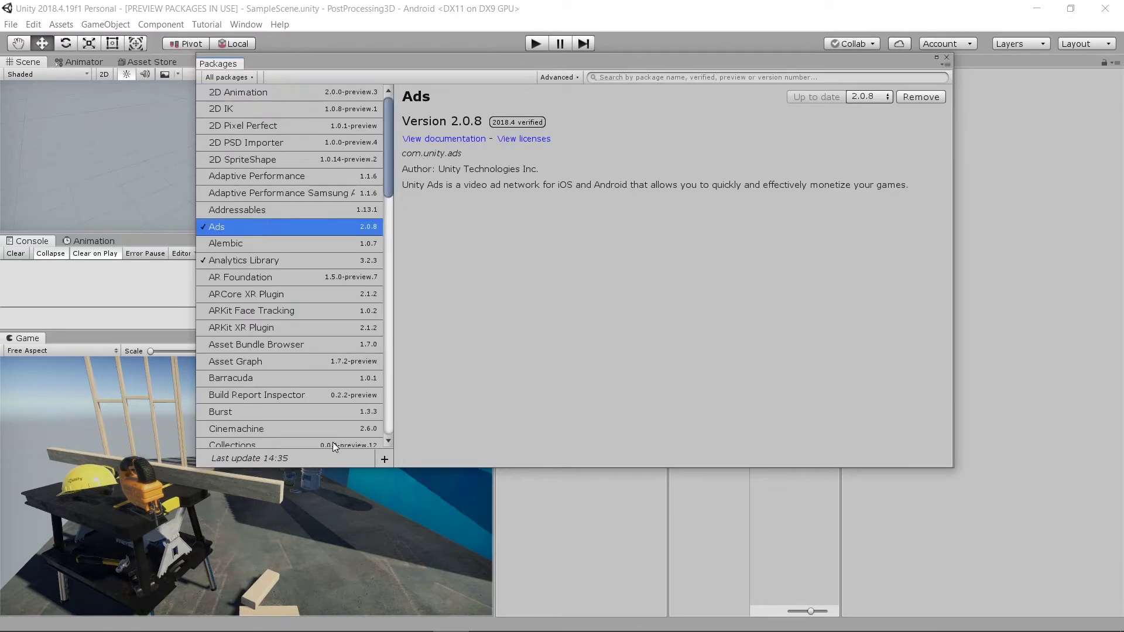
# - Look up the Post-processing package in the package list and compare its install options with those of ProBuilder
pyautogui.scroll(-10, 299, 346)
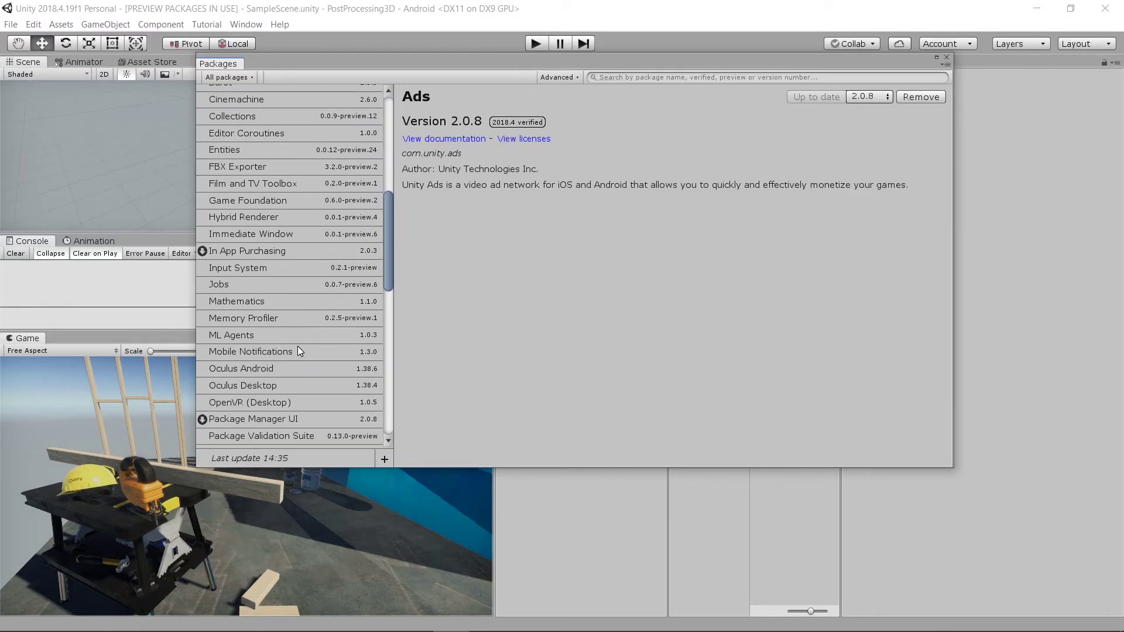
pyautogui.scroll(-5, 296, 349)
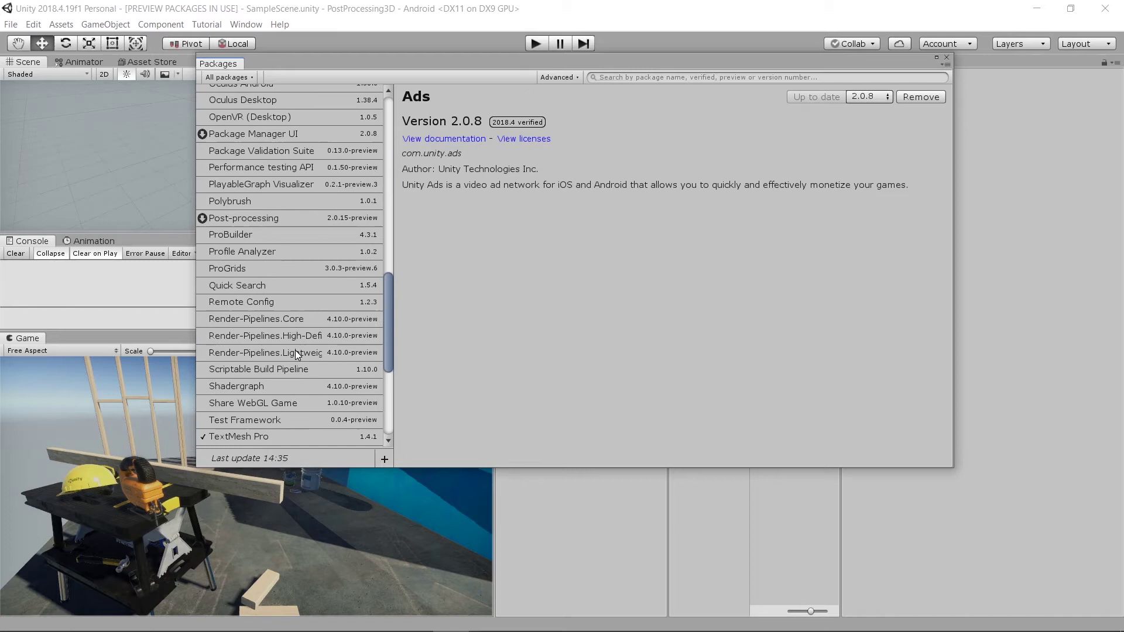
pyautogui.click(228, 217)
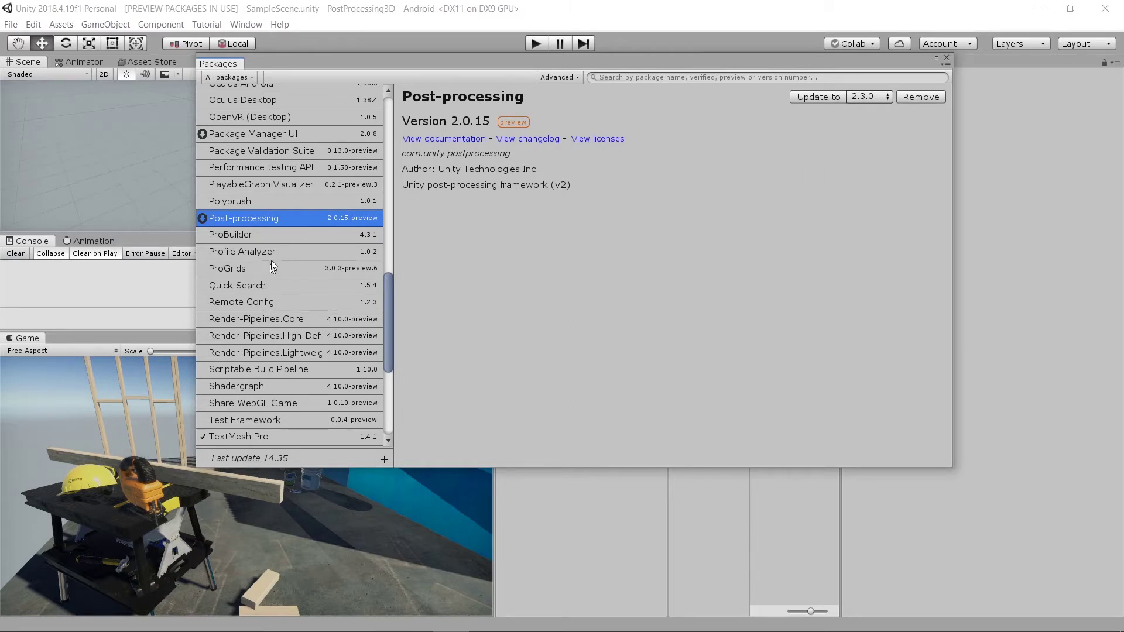
pyautogui.click(269, 234)
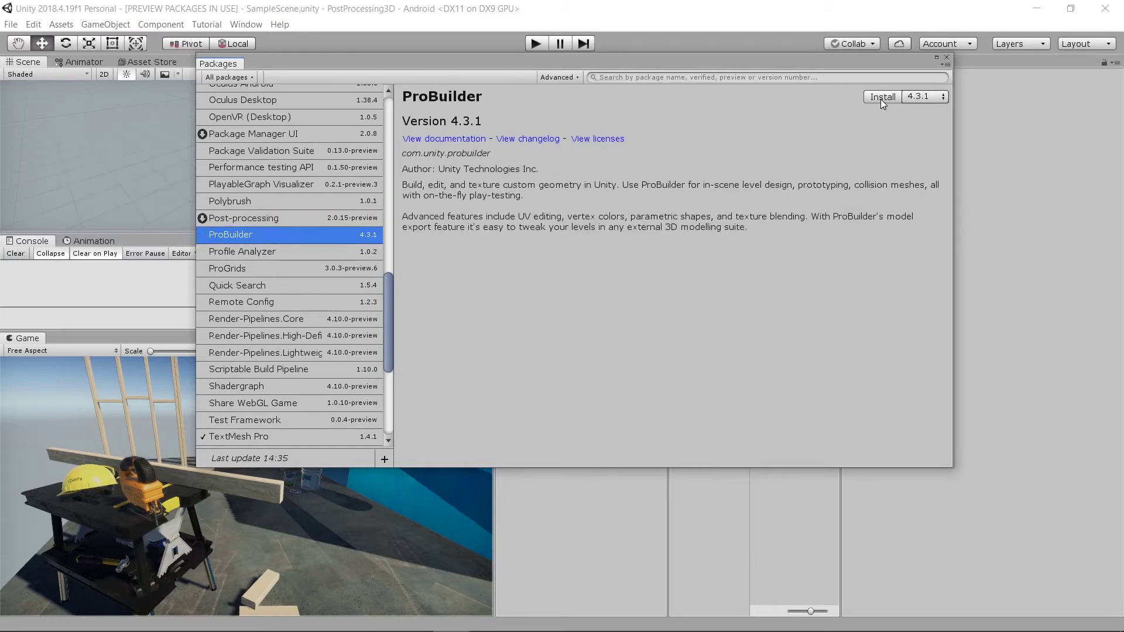
pyautogui.click(304, 219)
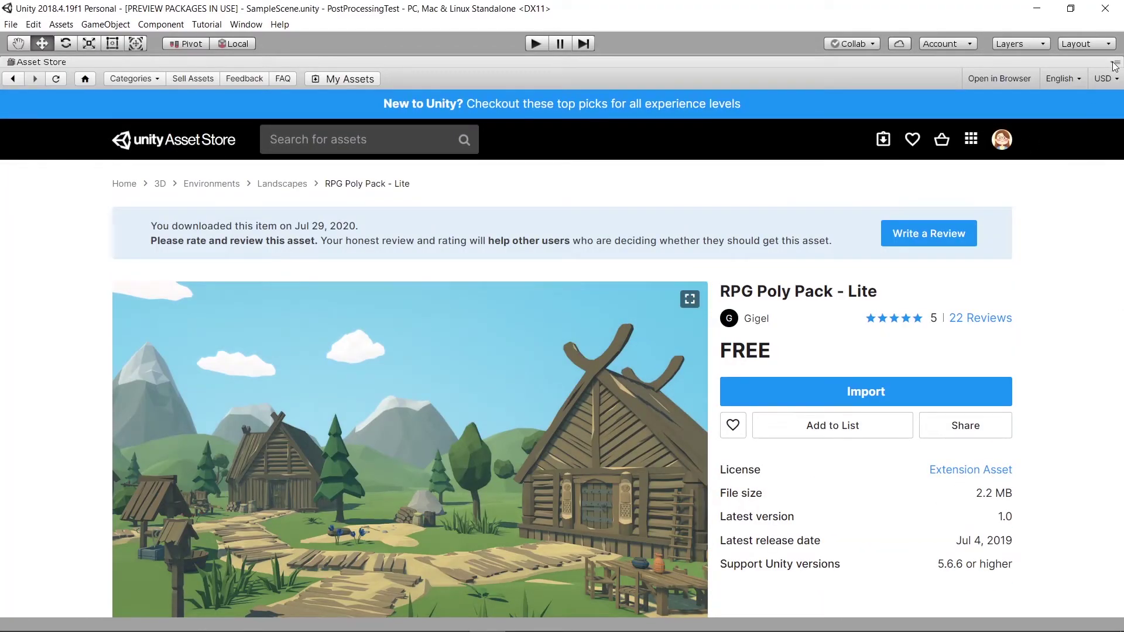
# - Restore the maximized Asset Store view in the PostProcessingTest project to the normal editor layout
pyautogui.click(1114, 62)
pyautogui.click(1089, 95)
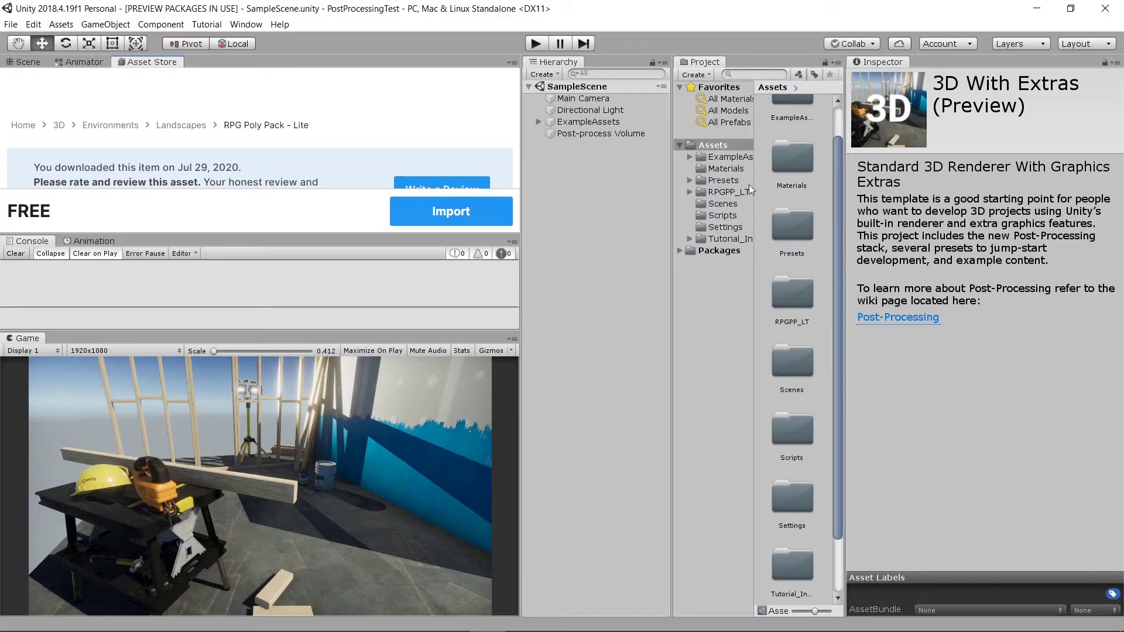
# - Open the demo scene stored in the Scene folder of the imported RPGPP_LT assets
pyautogui.press('super+plus')
pyautogui.press('super+plus')
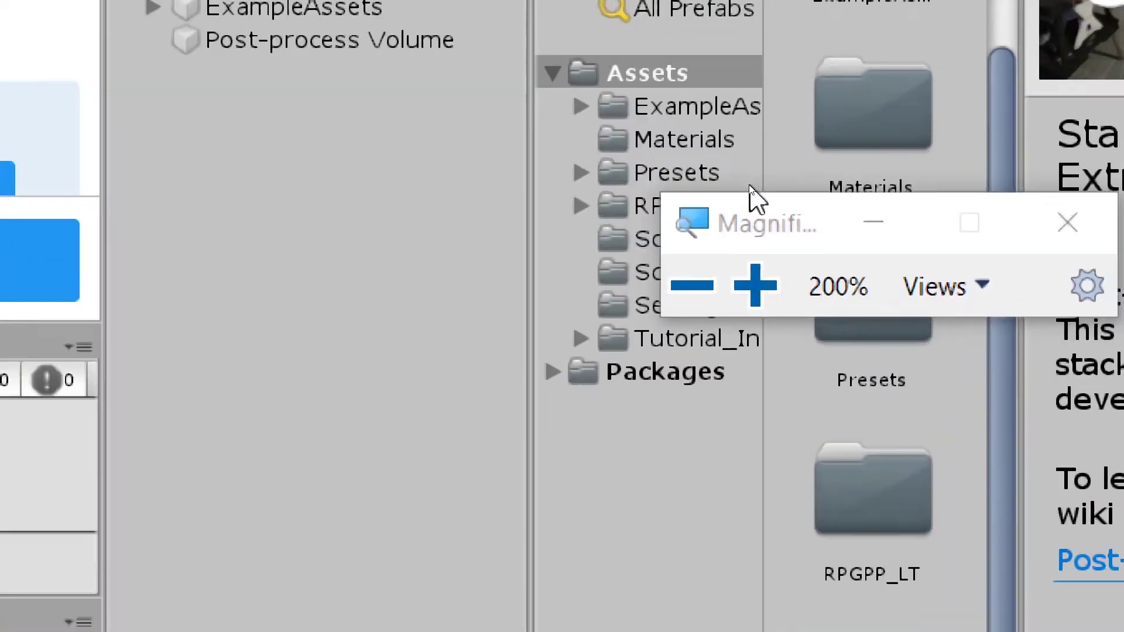
pyautogui.press('super+plus')
pyautogui.click(807, 215)
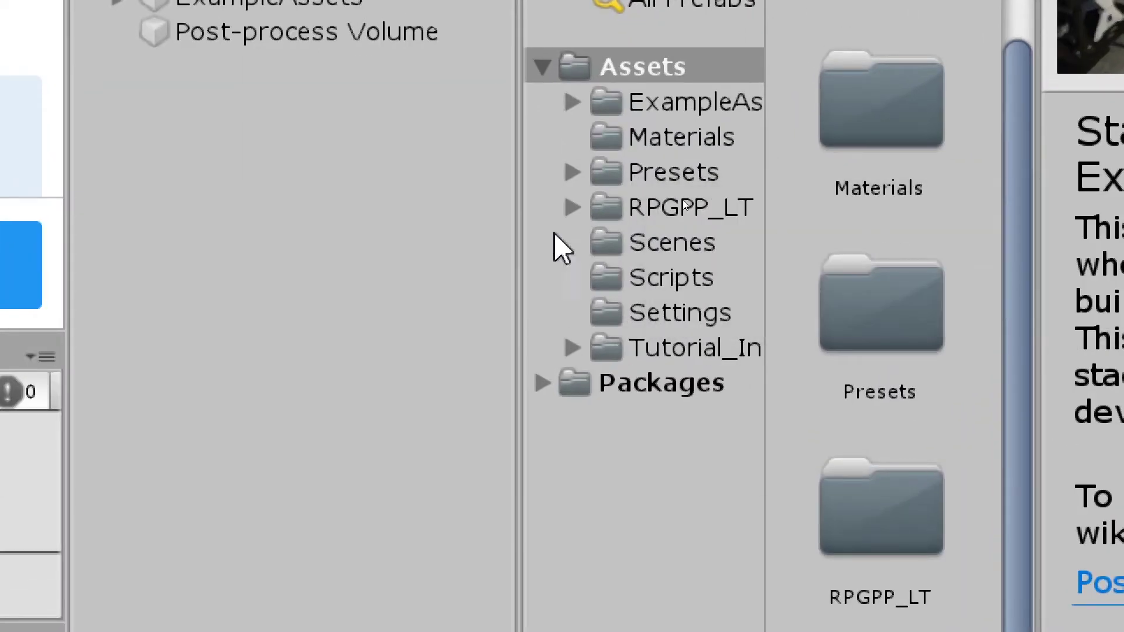
pyautogui.click(631, 206)
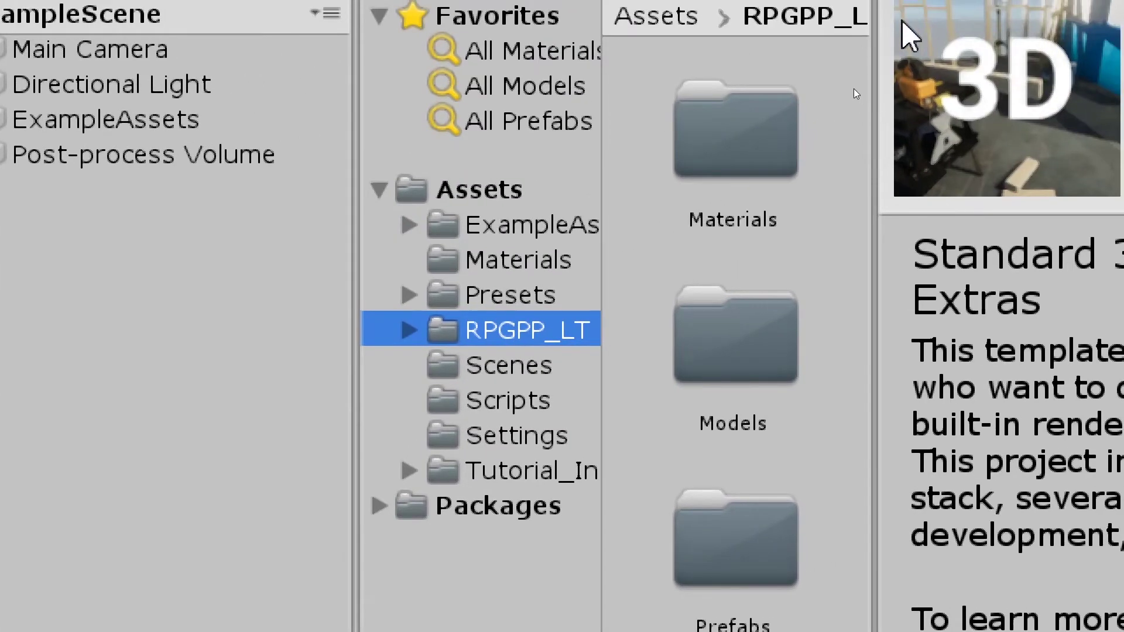
pyautogui.press('super+minus')
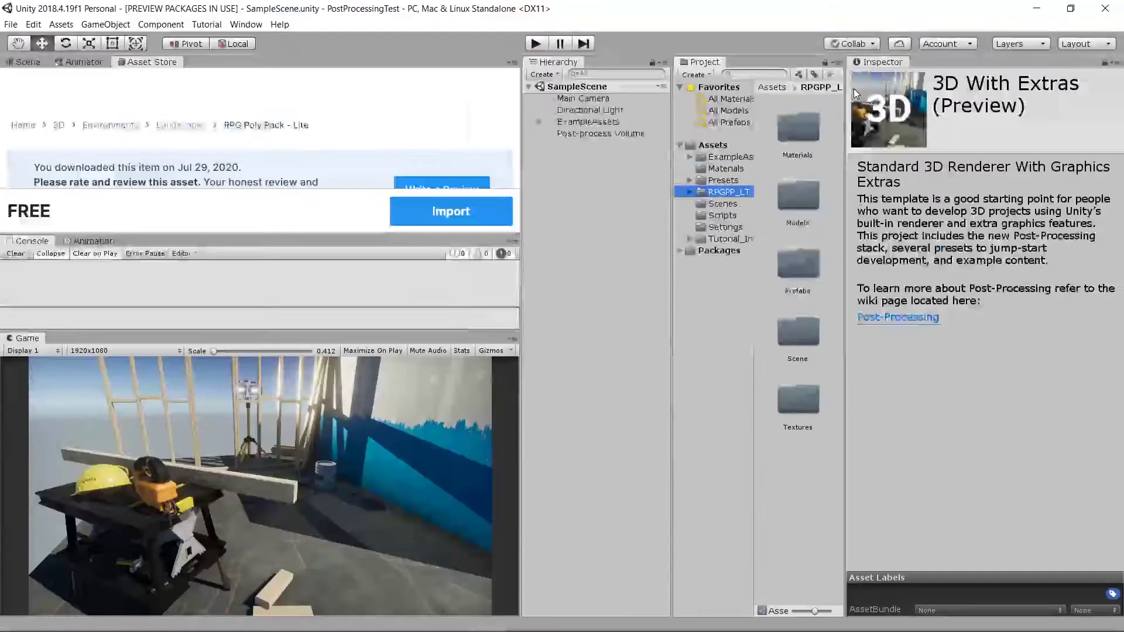
pyautogui.doubleClick(804, 329)
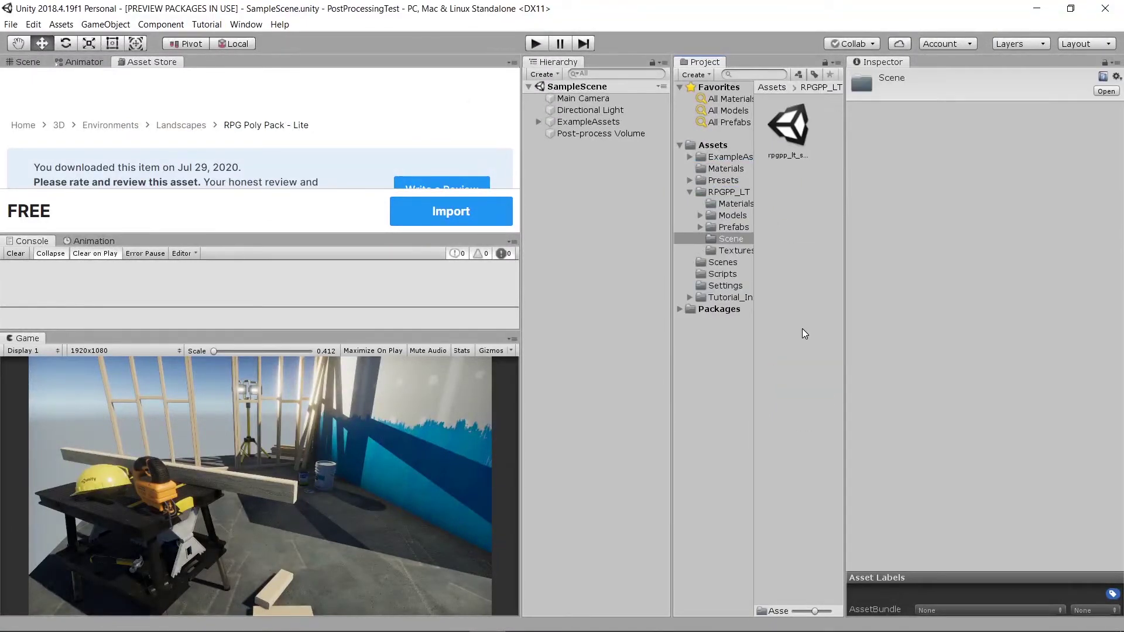
pyautogui.doubleClick(791, 130)
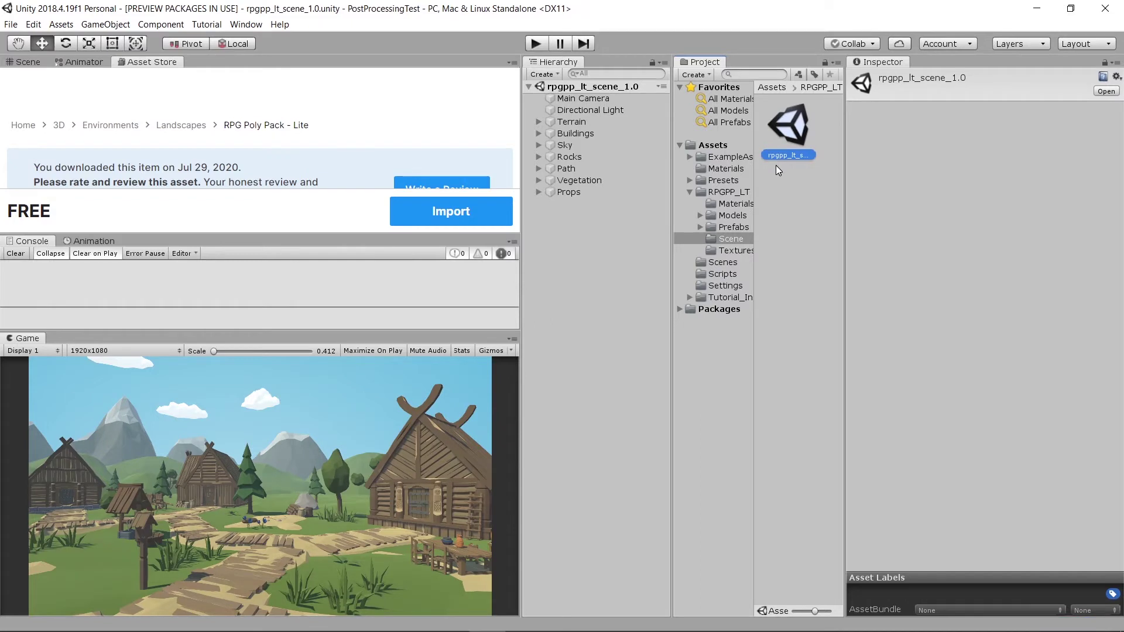
# - Show the Scene view in place of the Asset Store and frame the Main Camera in the village
pyautogui.click(20, 63)
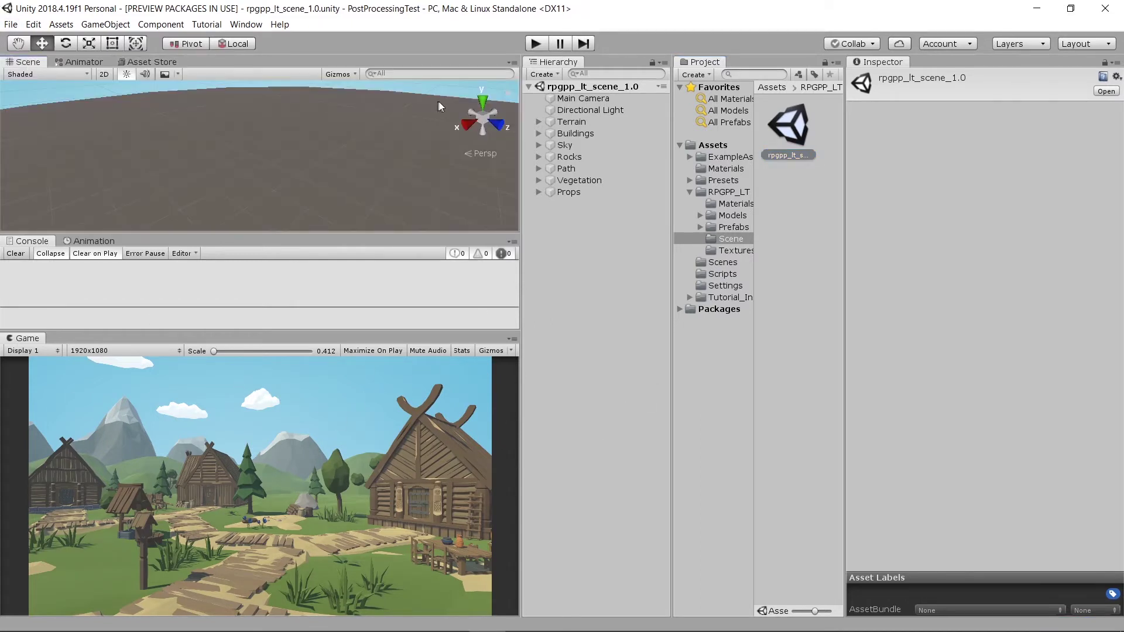
pyautogui.moveTo(146, 102); pyautogui.dragTo(504, 129, button='right')
pyautogui.click(619, 99)
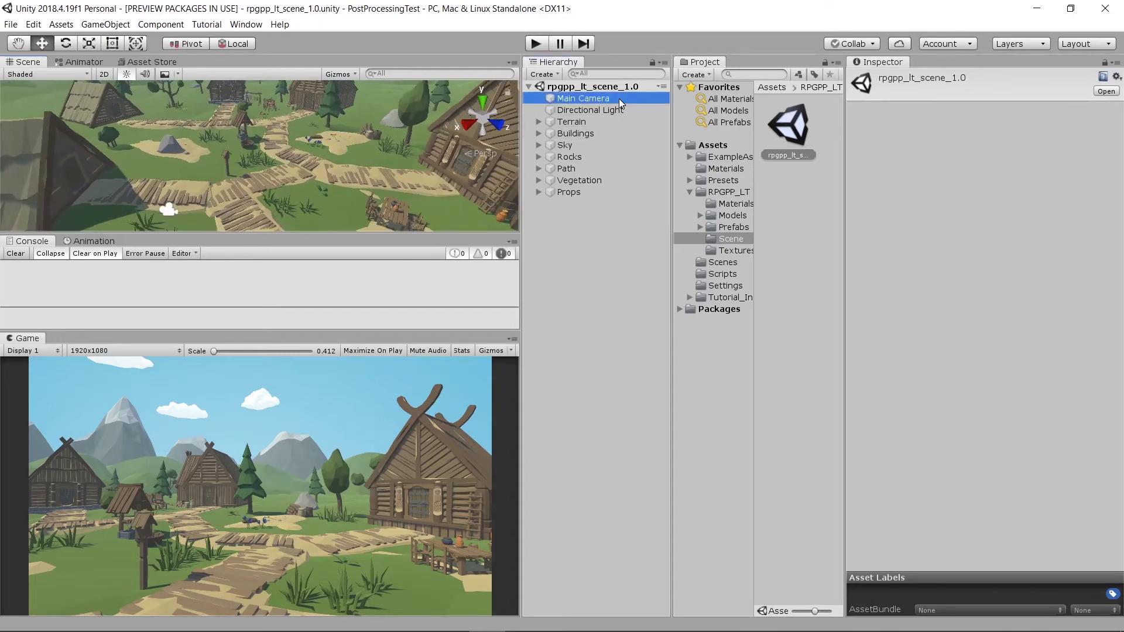
pyautogui.press('f')
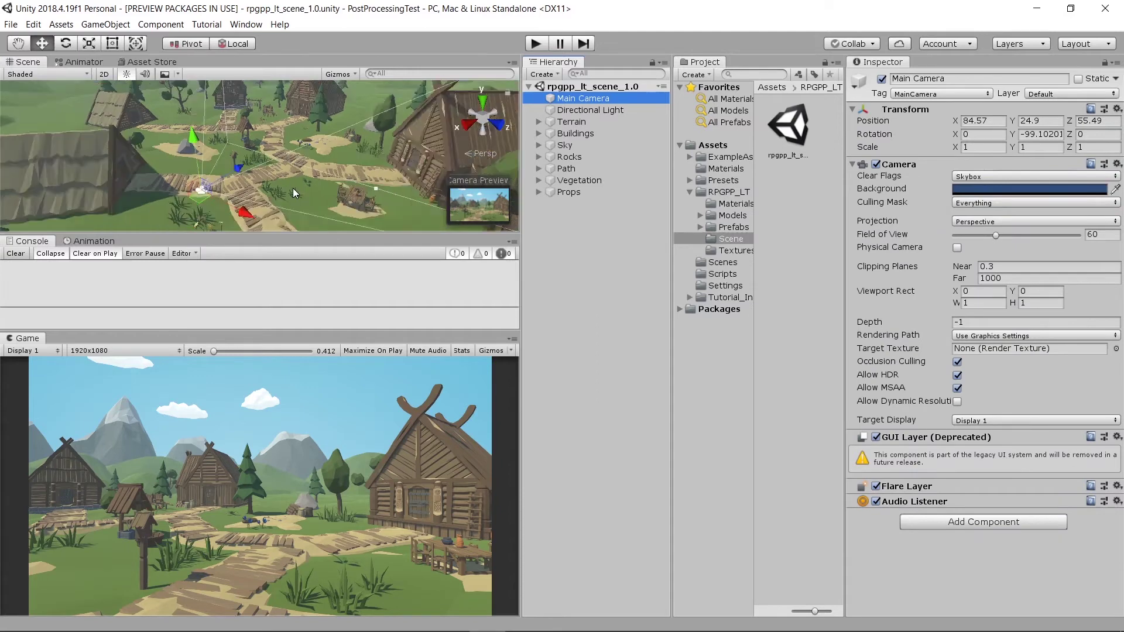
pyautogui.scroll(-2, 291, 188)
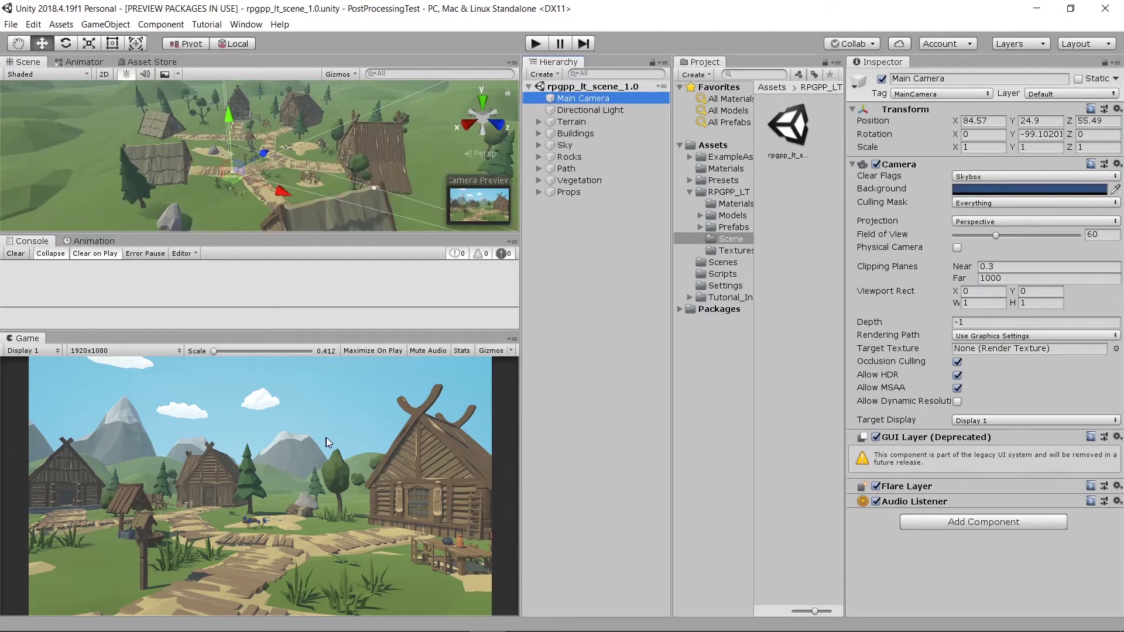
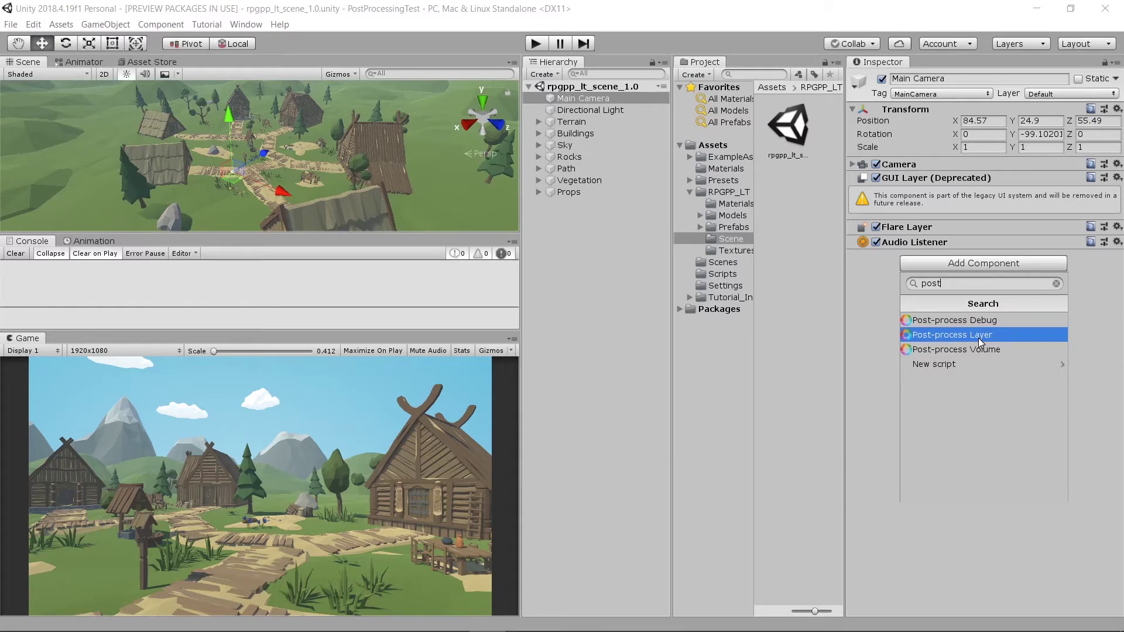
# - Add a Post-process Layer component to the Main Camera and set its volume blending layer to PostProcessing
pyautogui.click(979, 339)
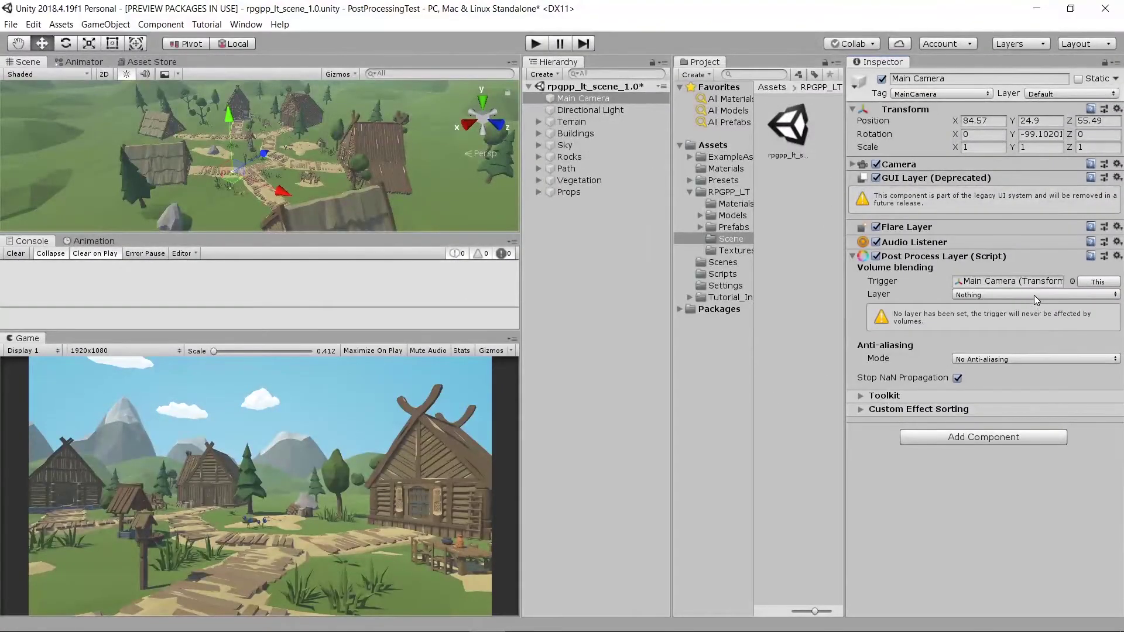
pyautogui.click(1034, 295)
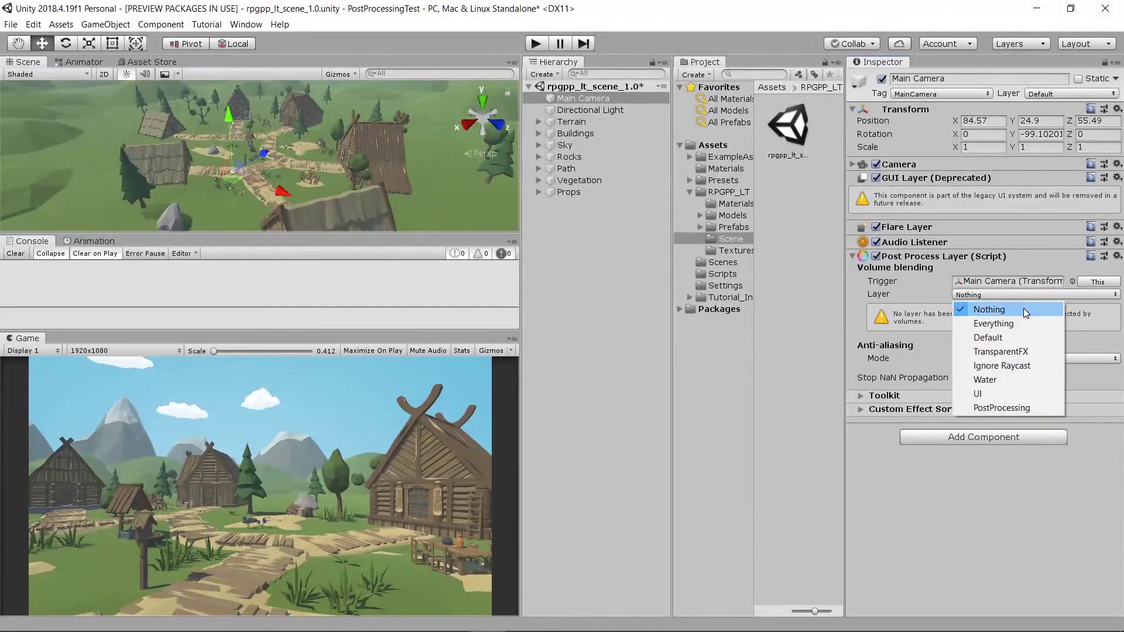
pyautogui.click(1016, 406)
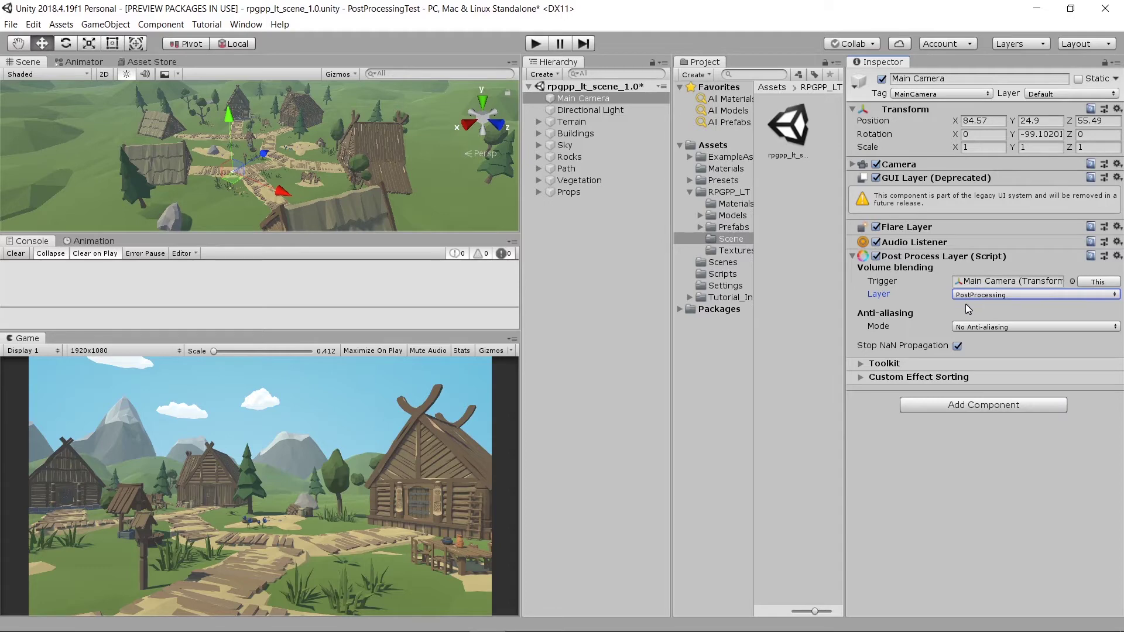
# - Create an empty game object in the scene and reset its position to the origin
pyautogui.click(542, 74)
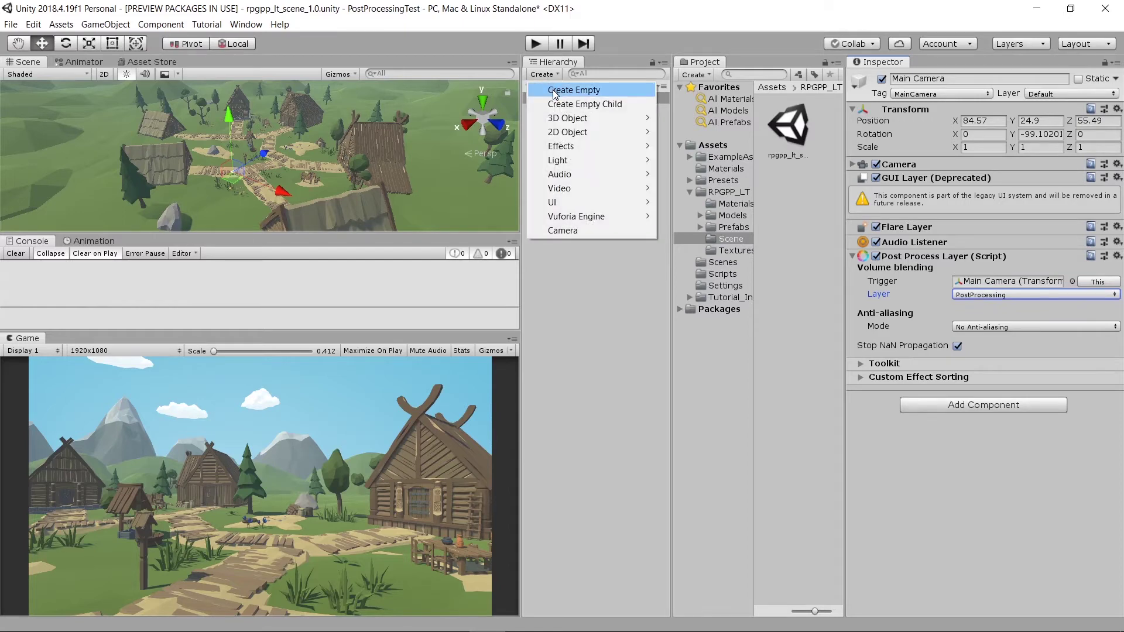
pyautogui.click(555, 91)
pyautogui.click(1118, 110)
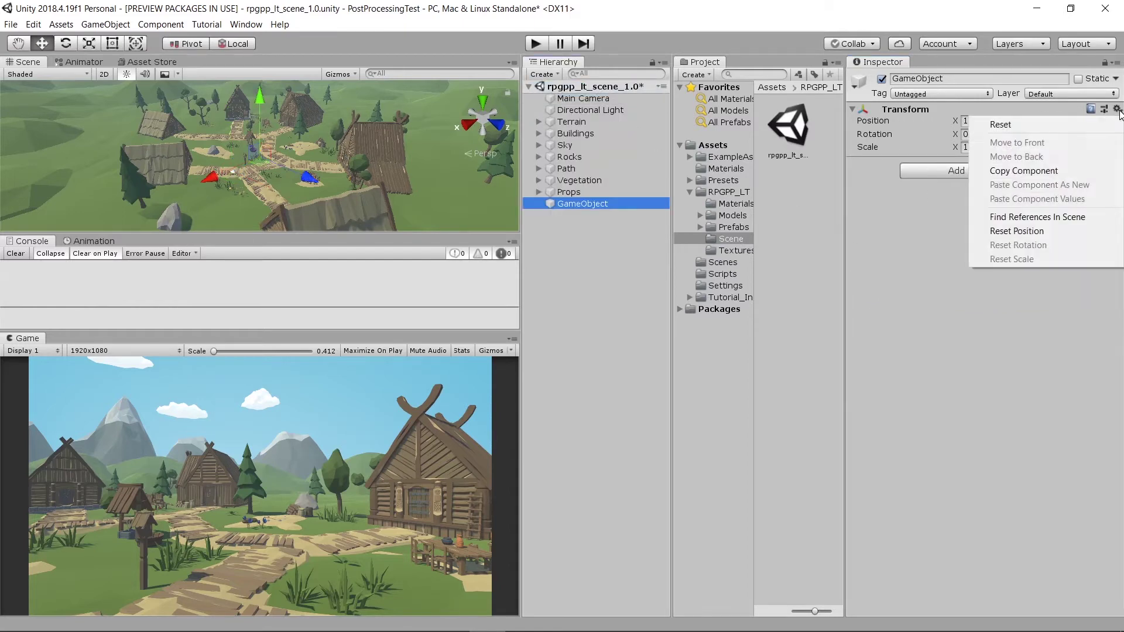
pyautogui.click(1096, 229)
# - Rename the new empty game object as PostProcessingProfile
pyautogui.click(967, 78)
pyautogui.press('BackSpace')
pyautogui.write('Post')
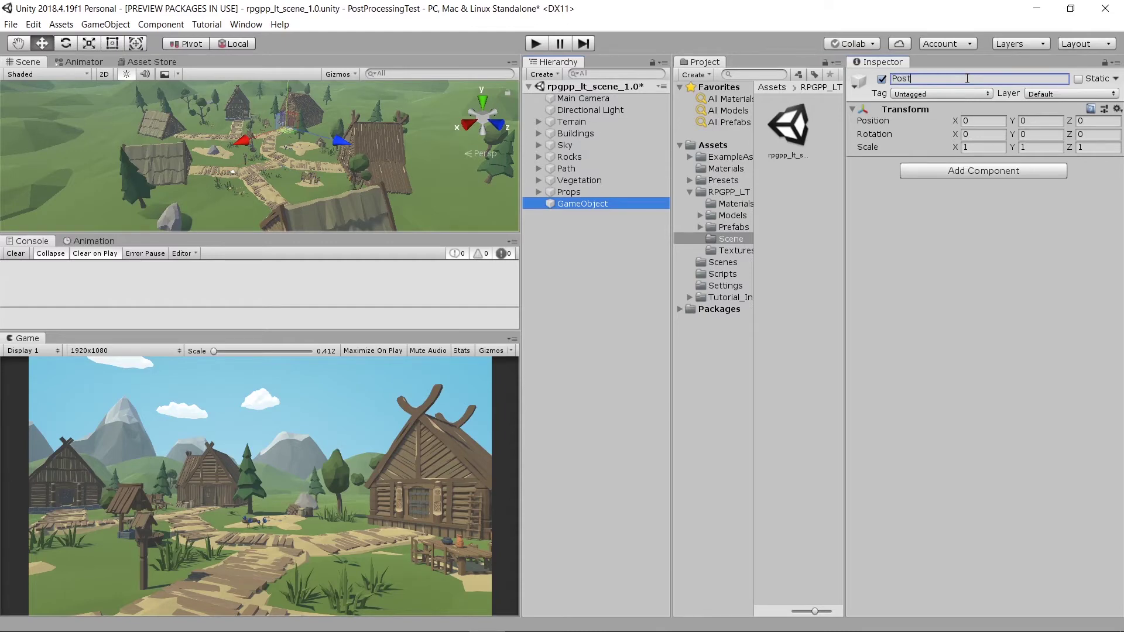
pyautogui.write('ProcessingProfile')
pyautogui.press('Return')
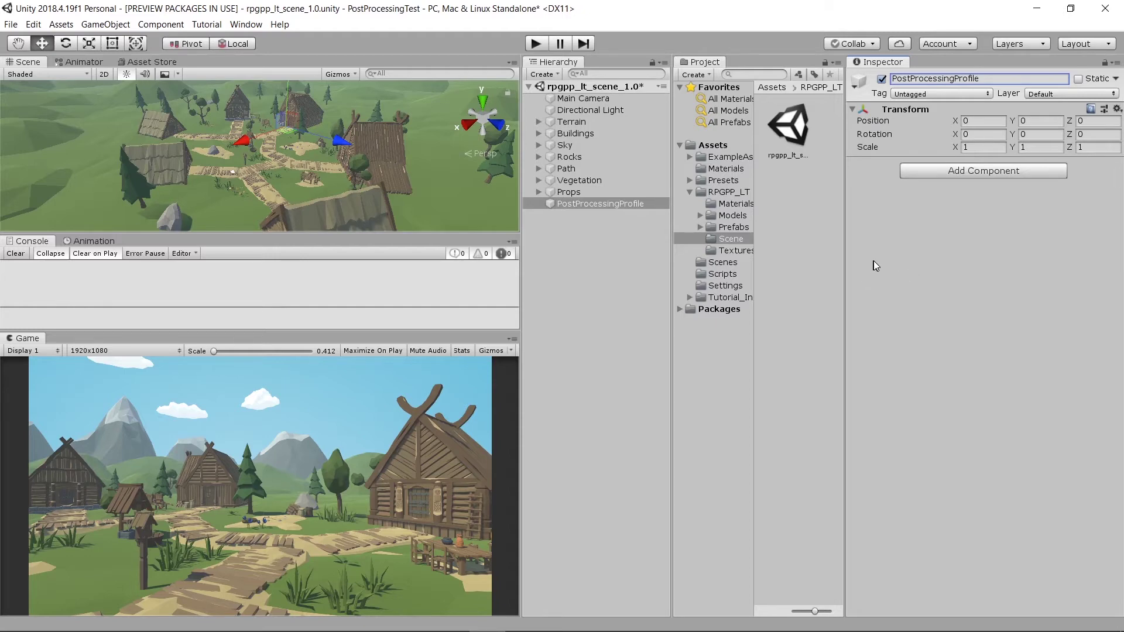
# - Add a Post-process Volume component to the PostProcessingProfile object
pyautogui.click(948, 174)
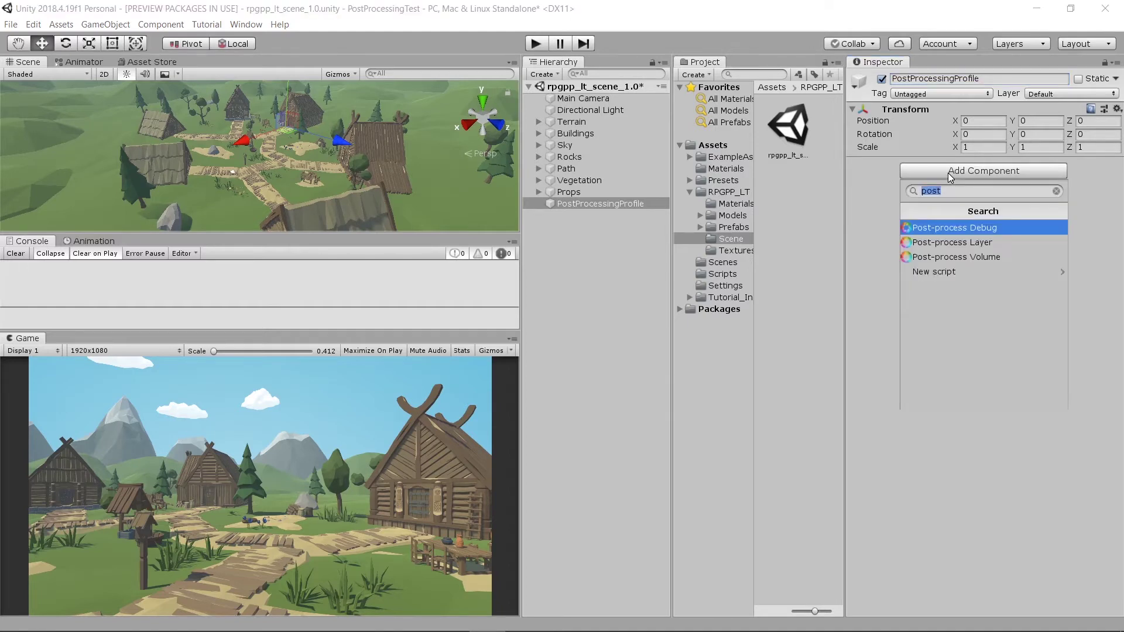
pyautogui.press('Down')
pyautogui.press('Down')
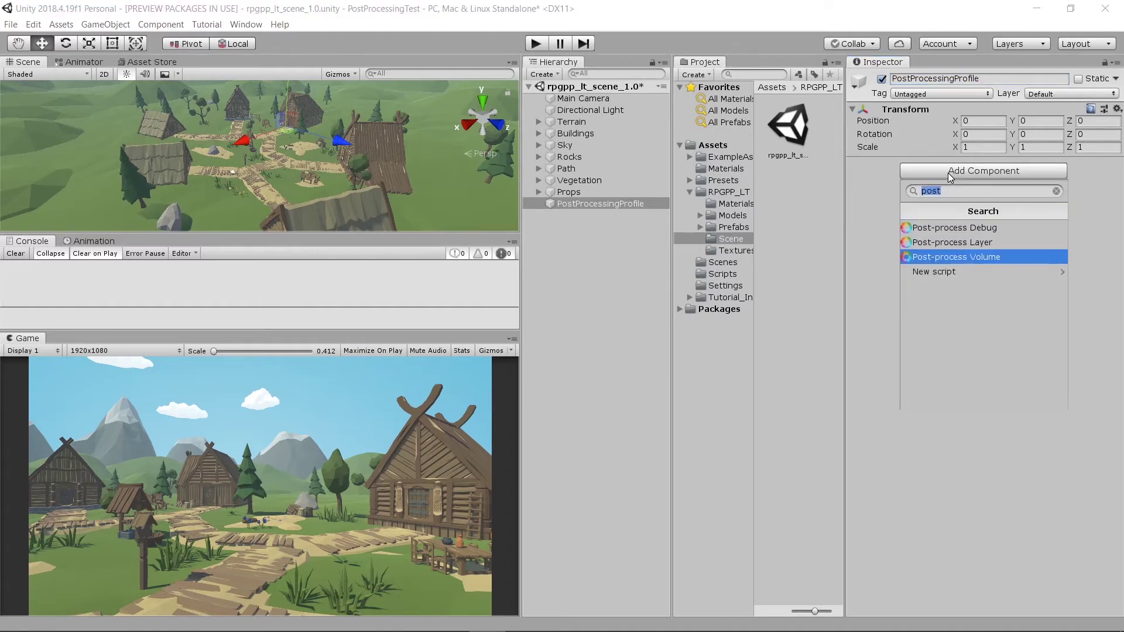
pyautogui.press('Return')
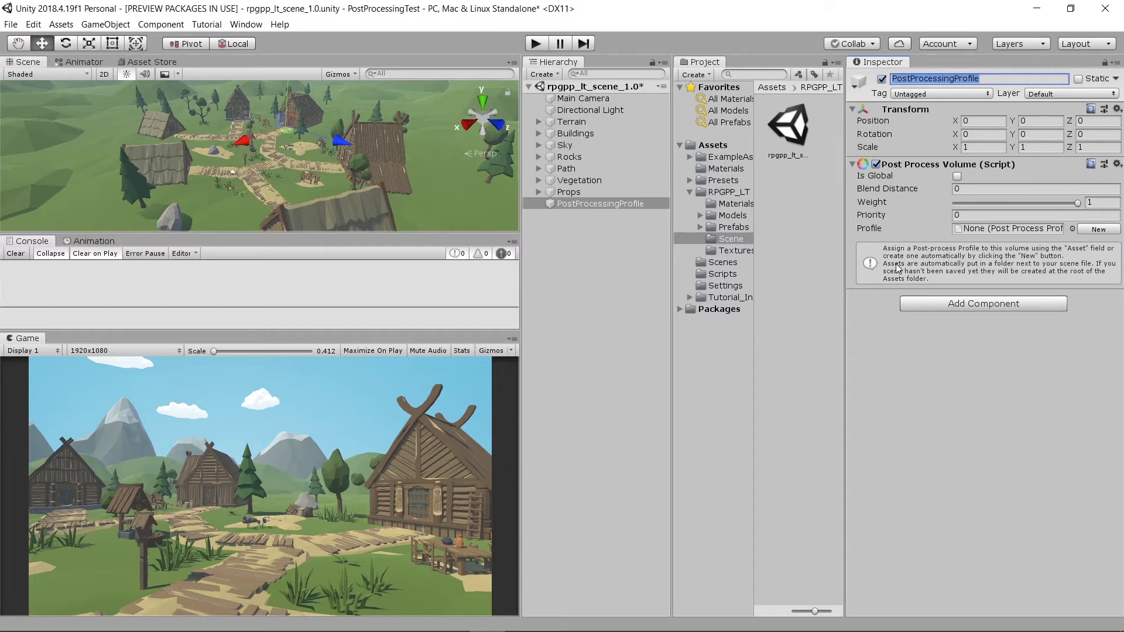
# - Create a folder named PostProcessingProfile directly inside the project's Assets folder
pyautogui.click(686, 191)
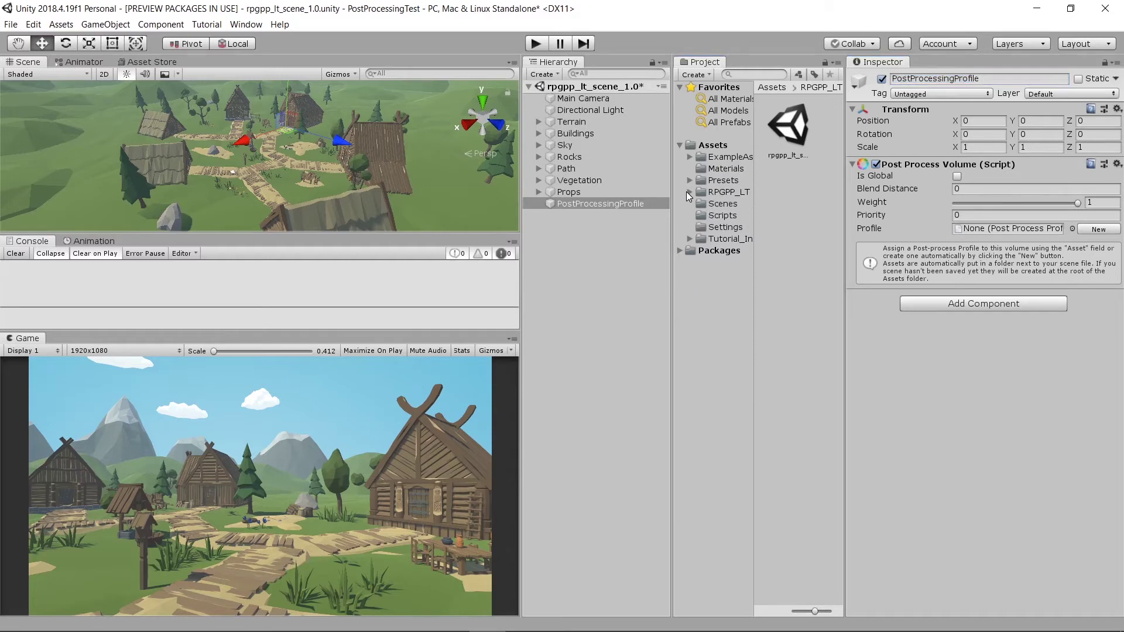
pyautogui.click(712, 144)
pyautogui.rightClick(819, 170)
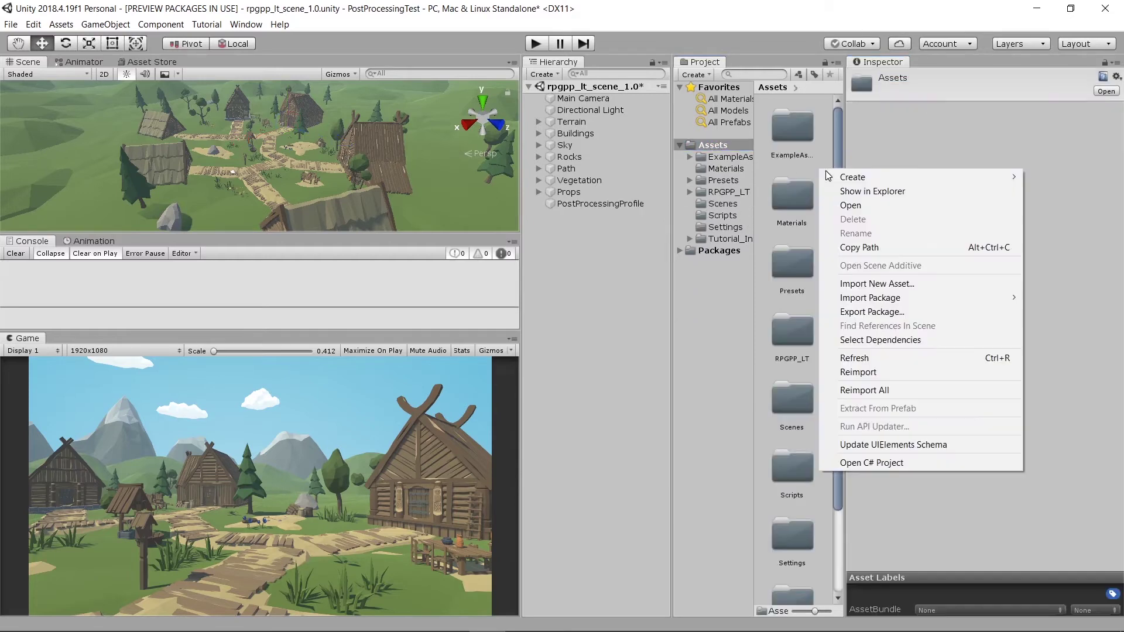
pyautogui.moveTo(833, 178)
pyautogui.click(771, 146)
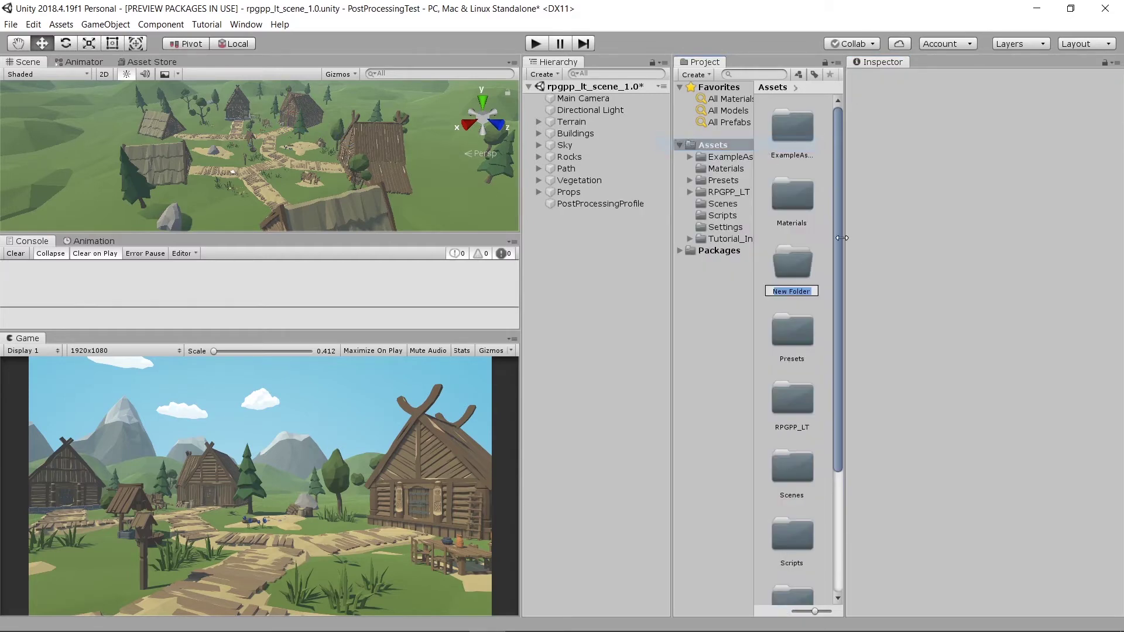
pyautogui.press('BackSpace')
pyautogui.write('PostPro')
pyautogui.write('cessingPr')
pyautogui.write('ofile')
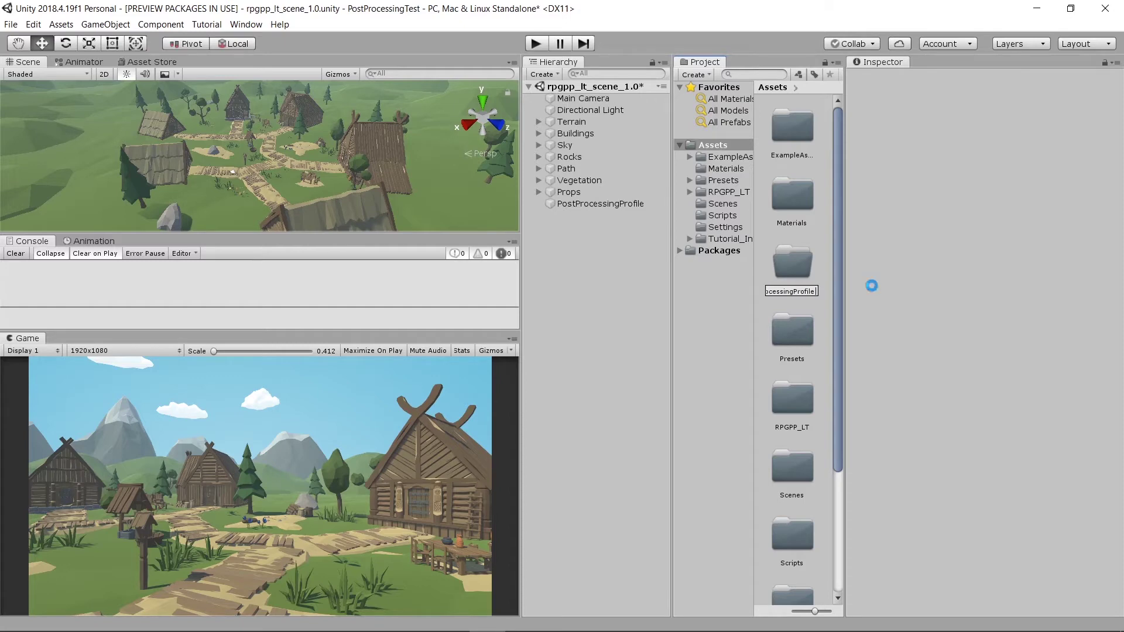
pyautogui.press('Return')
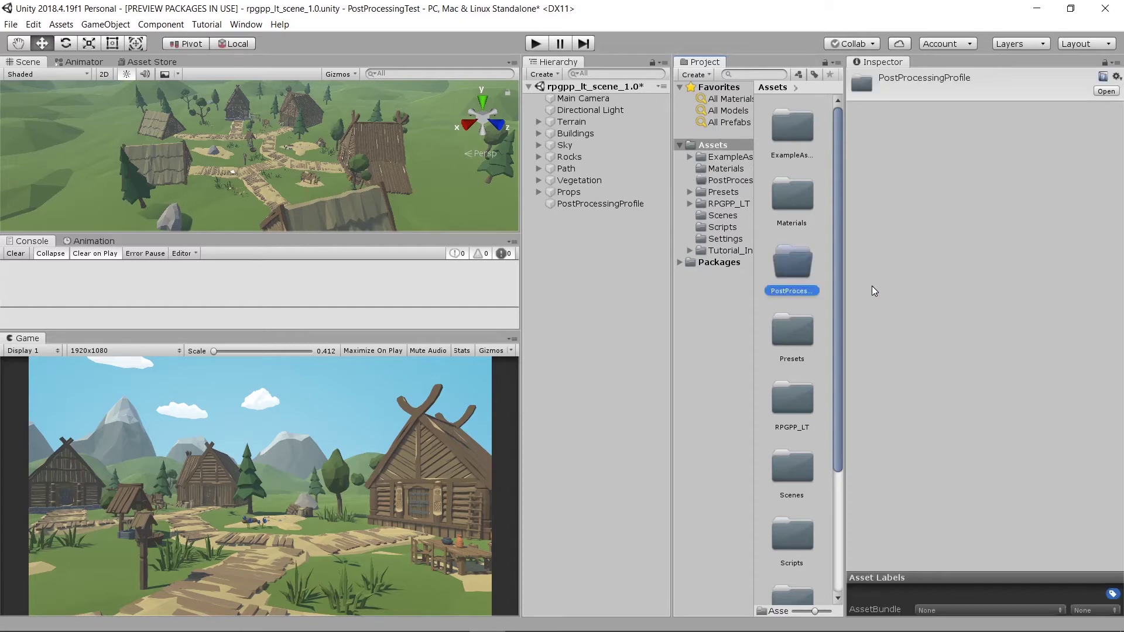
# - Create a Post-processing Profile asset named ColorCorrection inside the PostProcessingProfile folder
pyautogui.doubleClick(785, 263)
pyautogui.rightClick(782, 153)
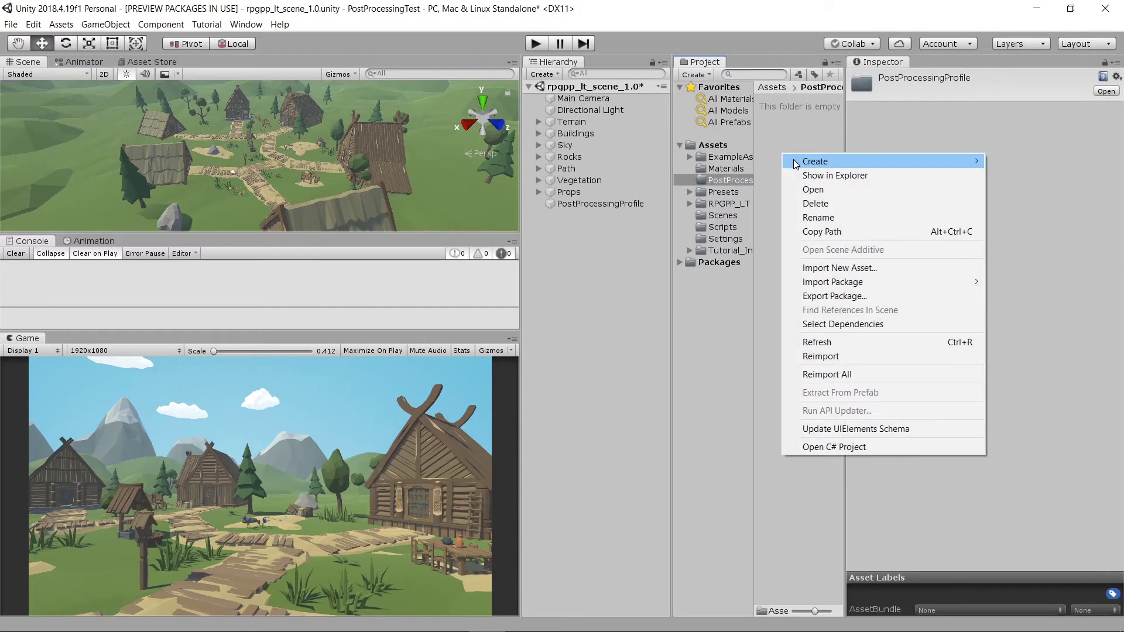
pyautogui.moveTo(797, 165)
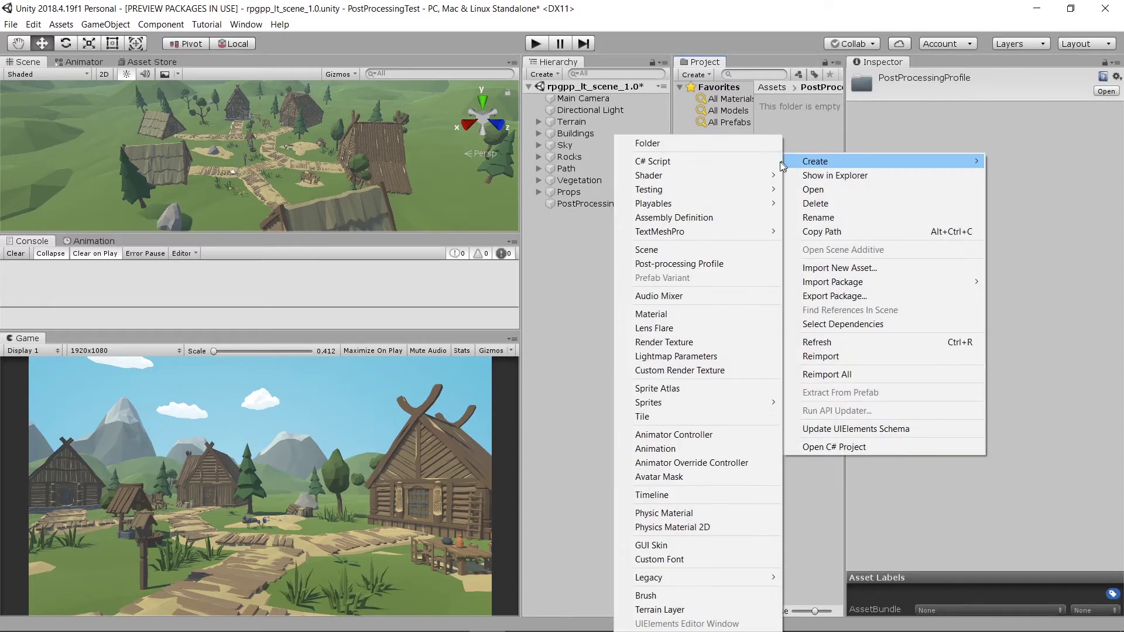
pyautogui.click(733, 264)
pyautogui.press('BackSpace')
pyautogui.write('My')
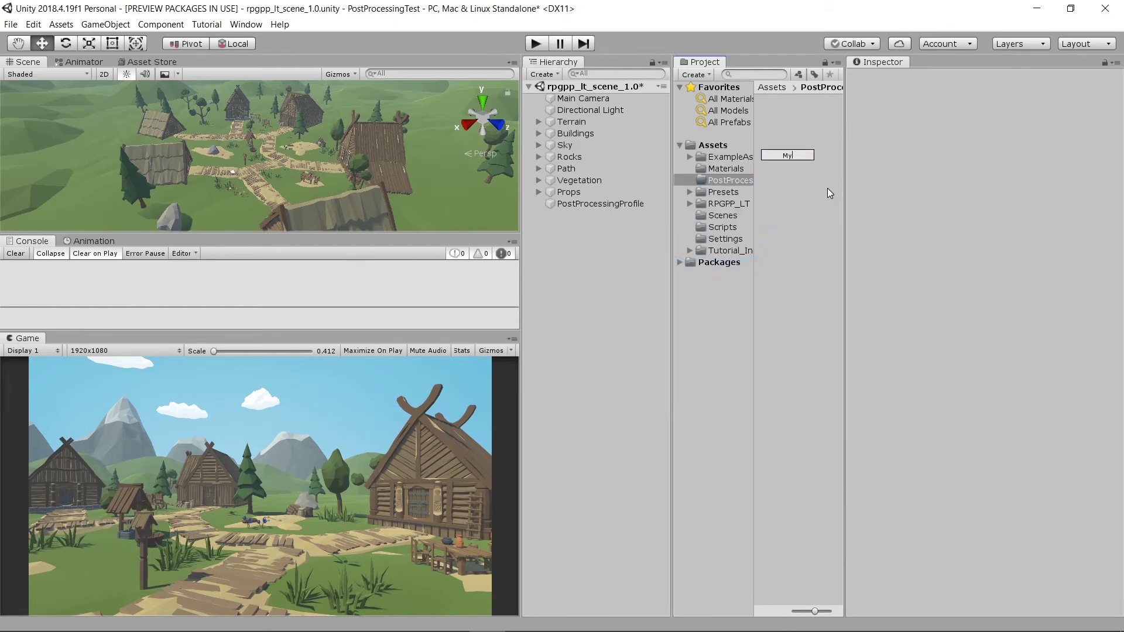
pyautogui.press('BackSpace')
pyautogui.press('BackSpace')
pyautogui.write('Color')
pyautogui.write('Colled')
pyautogui.press('BackSpace')
pyautogui.press('BackSpace')
pyautogui.press('BackSpace')
pyautogui.press('BackSpace')
pyautogui.write('rrection')
pyautogui.press('Return')
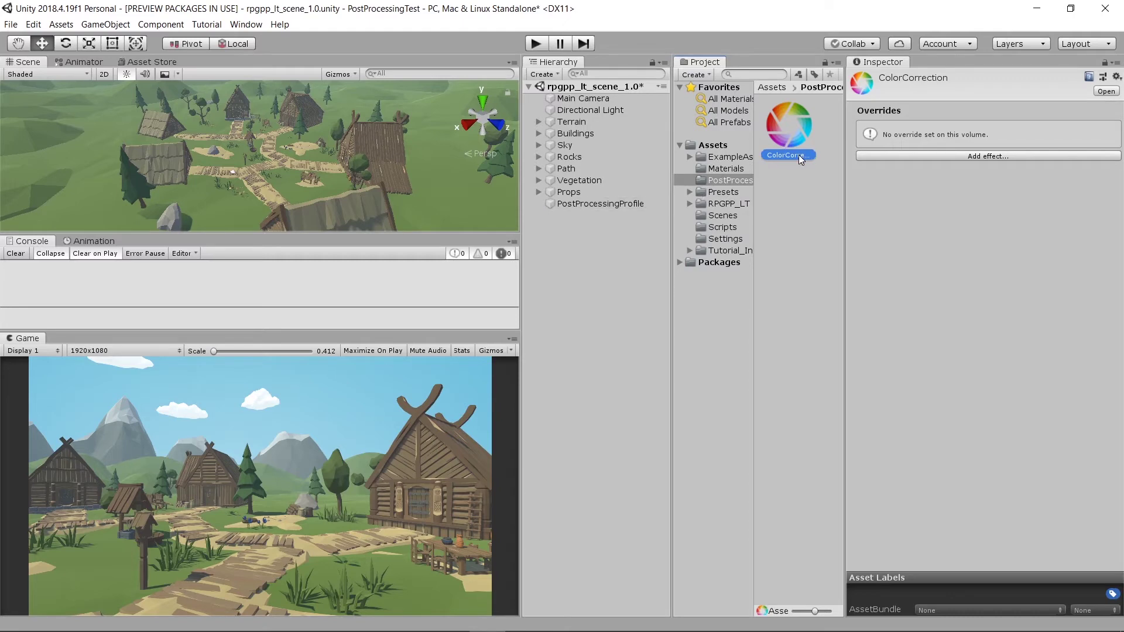
# - Assign the ColorCorrection profile to the PostProcessingProfile object's volume and set the object's layer to PostProcessing
pyautogui.click(624, 203)
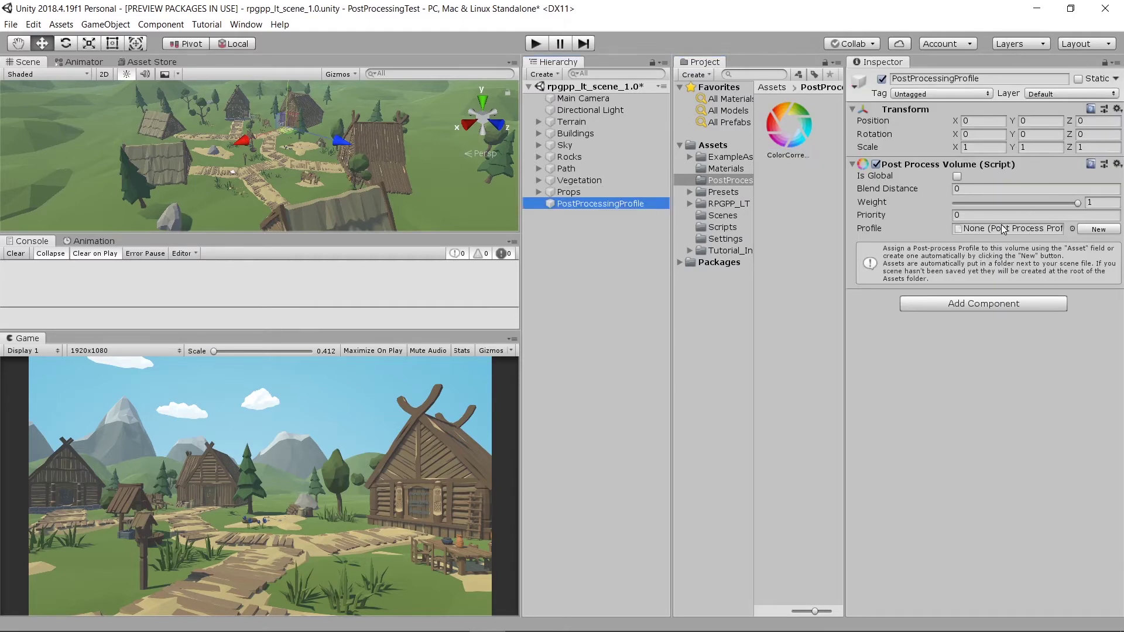
pyautogui.moveTo(783, 135); pyautogui.dragTo(1007, 229)
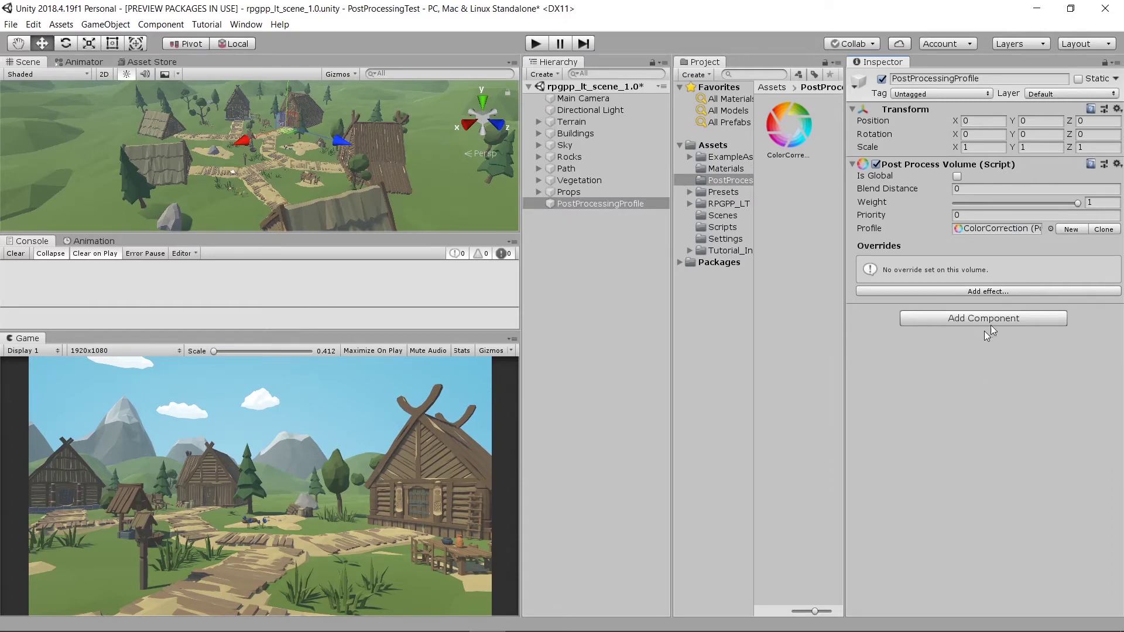
pyautogui.click(1056, 93)
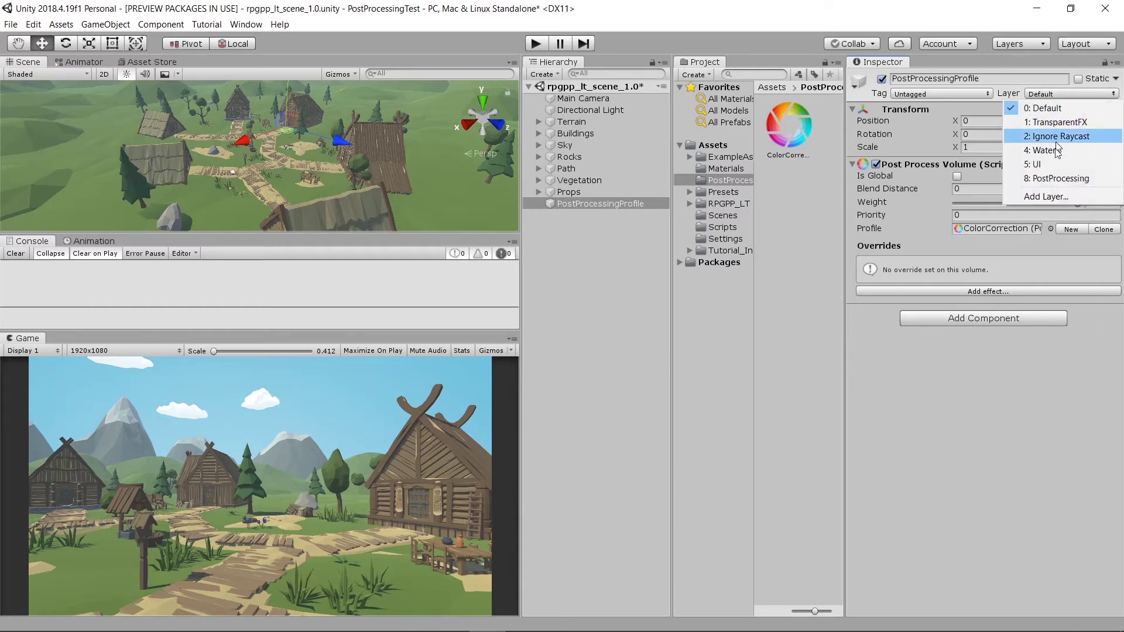
pyautogui.click(1057, 177)
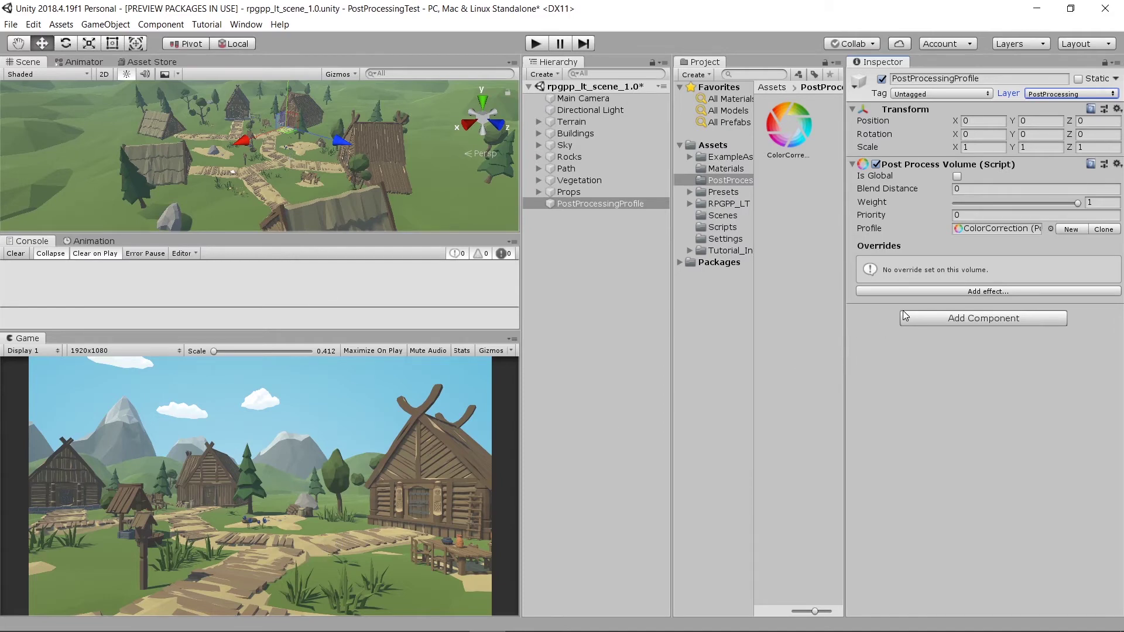
# - Add an Ambient Occlusion effect to the PostProcessingProfile volume and enable its Mode and Intensity overrides
pyautogui.click(950, 290)
pyautogui.moveTo(956, 300)
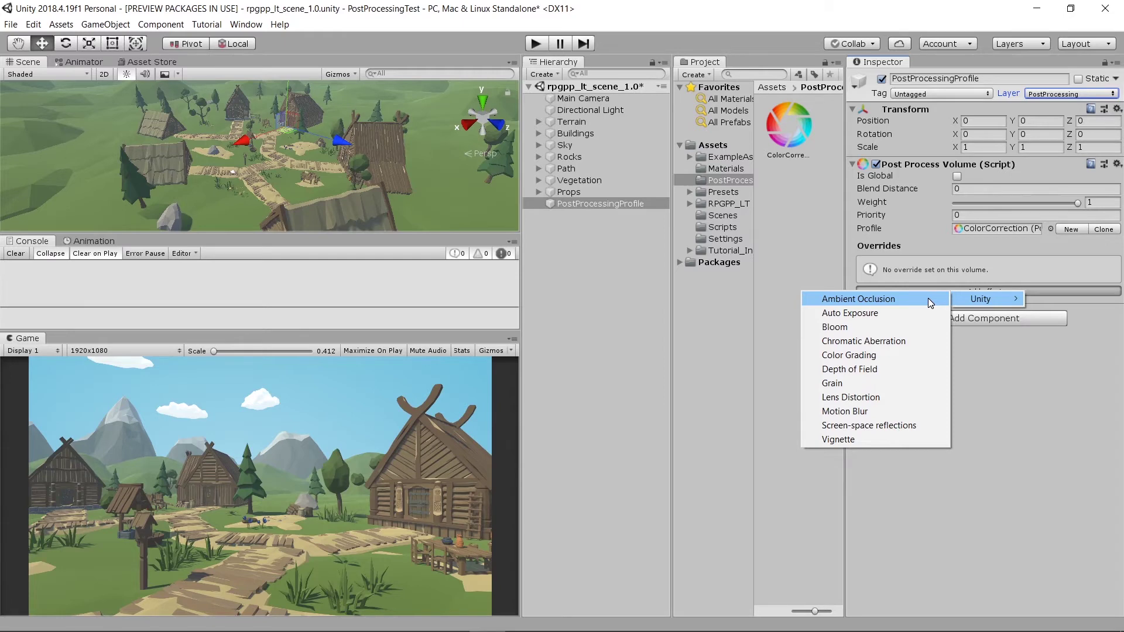
pyautogui.click(928, 300)
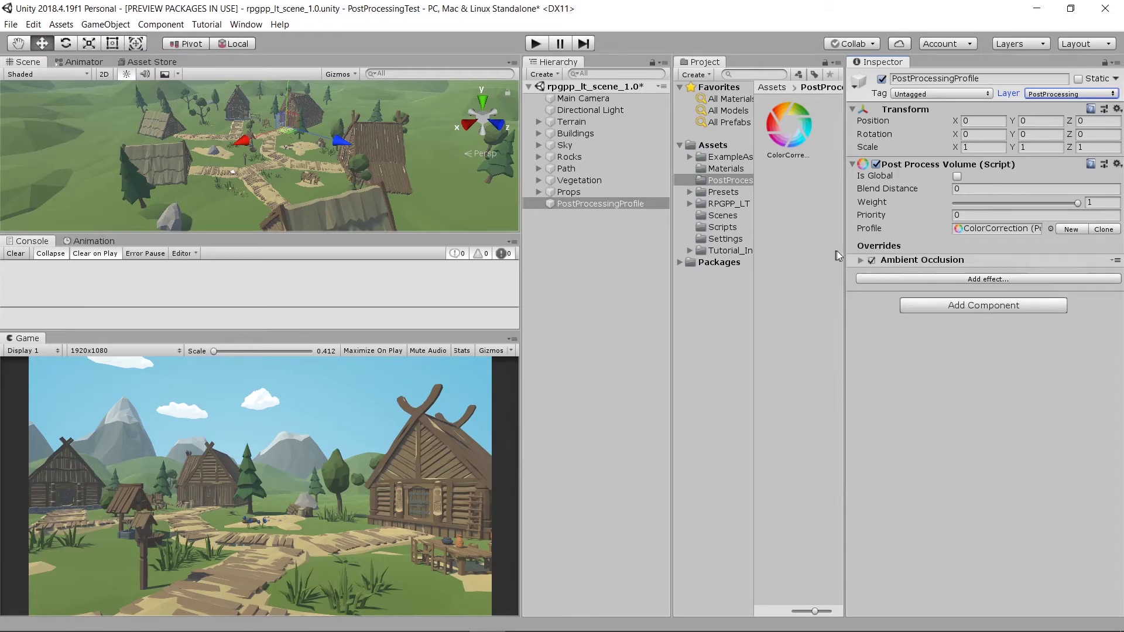
pyautogui.click(861, 260)
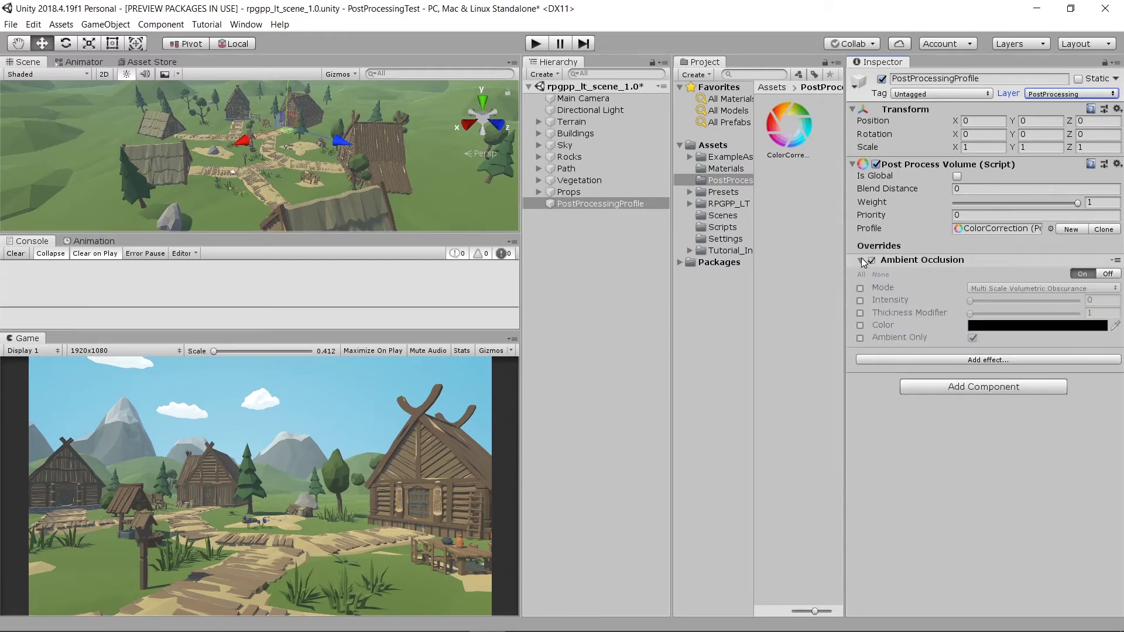
pyautogui.click(860, 288)
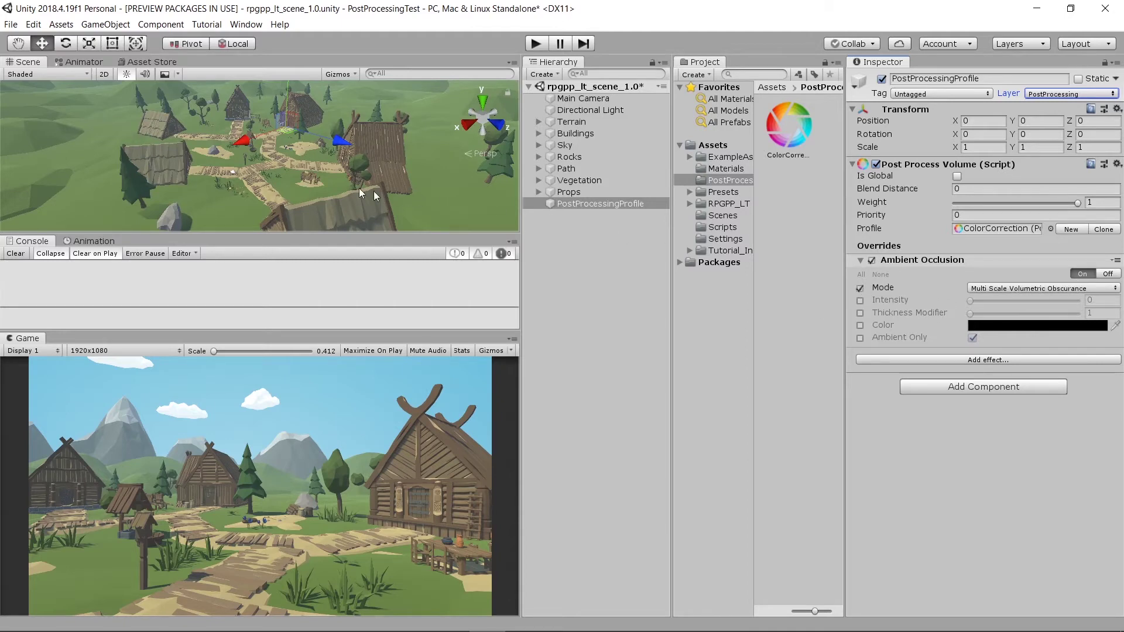
pyautogui.click(861, 301)
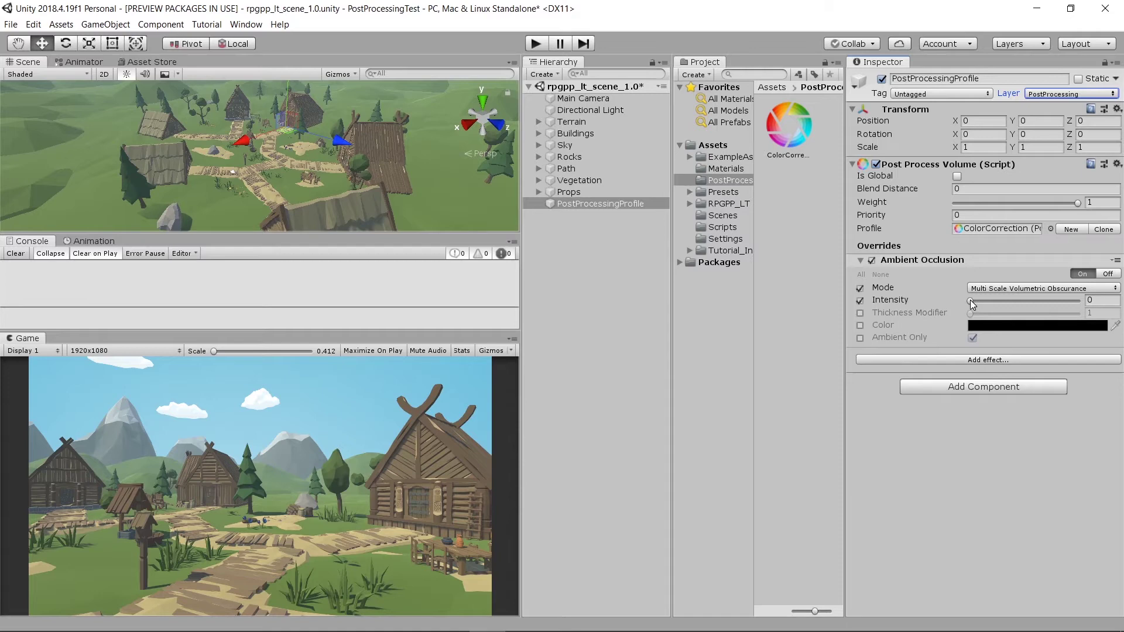
pyautogui.click(1033, 290)
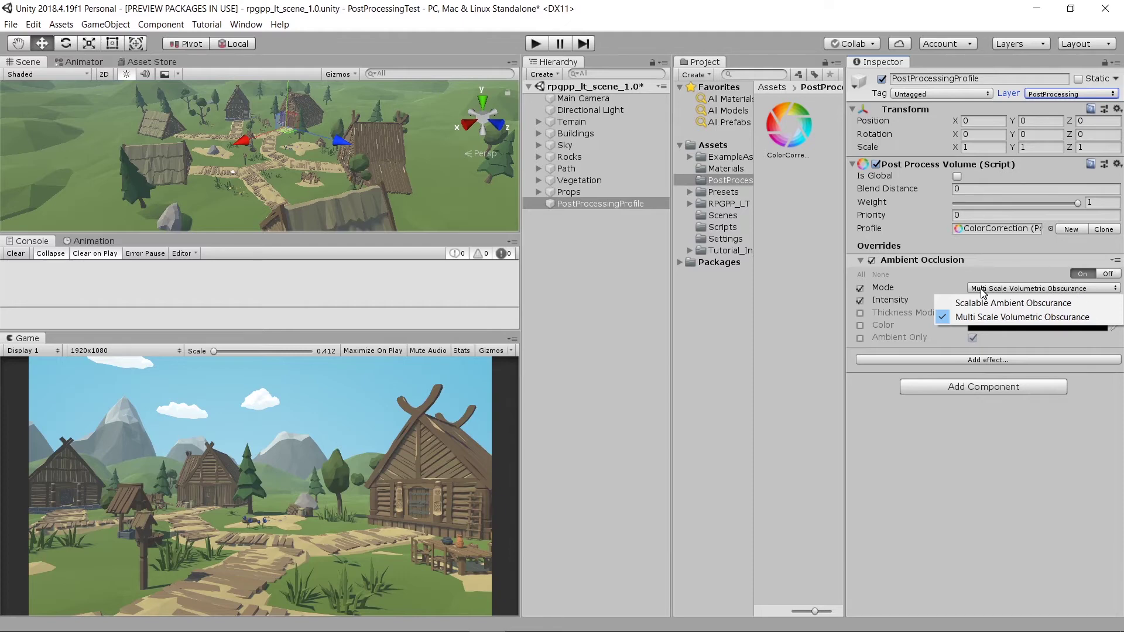
pyautogui.click(1012, 452)
# - Try a higher Ambient Occlusion intensity, return it to 0 and make the post-process volume global
pyautogui.moveTo(971, 301)
pyautogui.mouseDown()
pyautogui.moveTo(1056, 300)
pyautogui.moveTo(986, 300)
pyautogui.mouseUp()
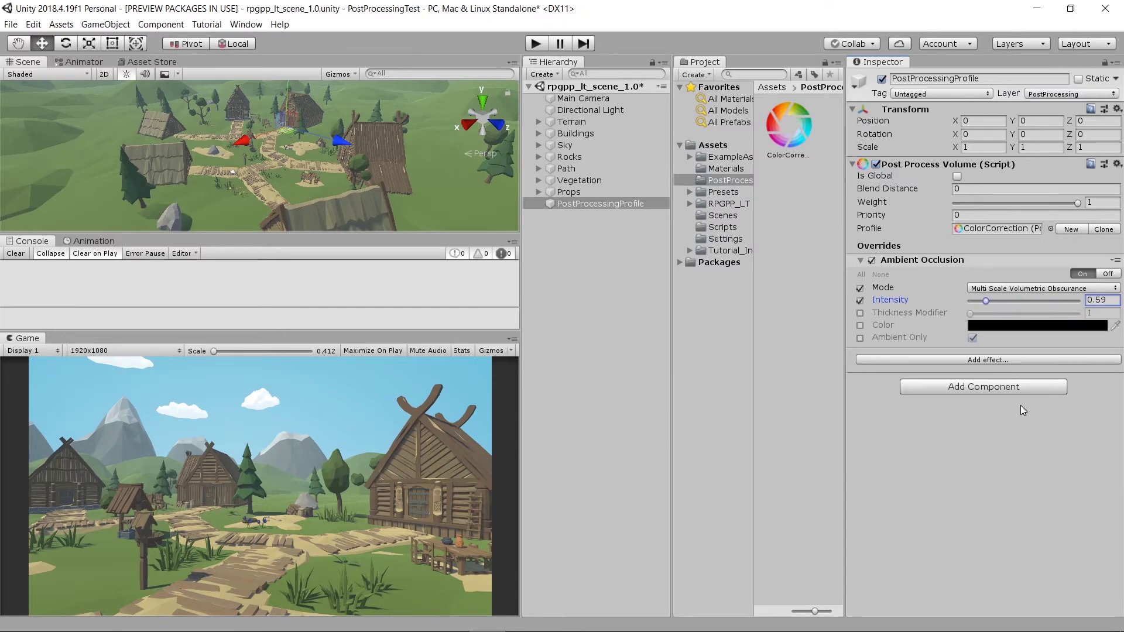
pyautogui.moveTo(986, 301); pyautogui.dragTo(950, 311)
pyautogui.click(957, 177)
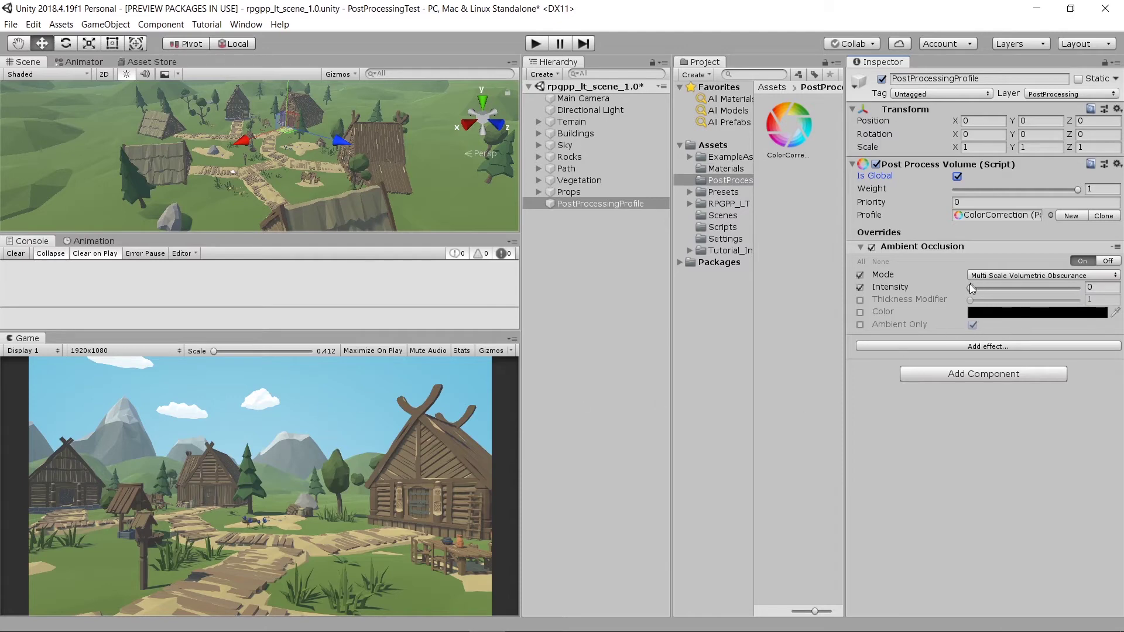
# - Set the Ambient Occlusion intensity to 0.5 and collapse the effect's settings
pyautogui.moveTo(970, 289)
pyautogui.mouseDown()
pyautogui.moveTo(1077, 294)
pyautogui.moveTo(963, 296)
pyautogui.moveTo(985, 295)
pyautogui.mouseUp()
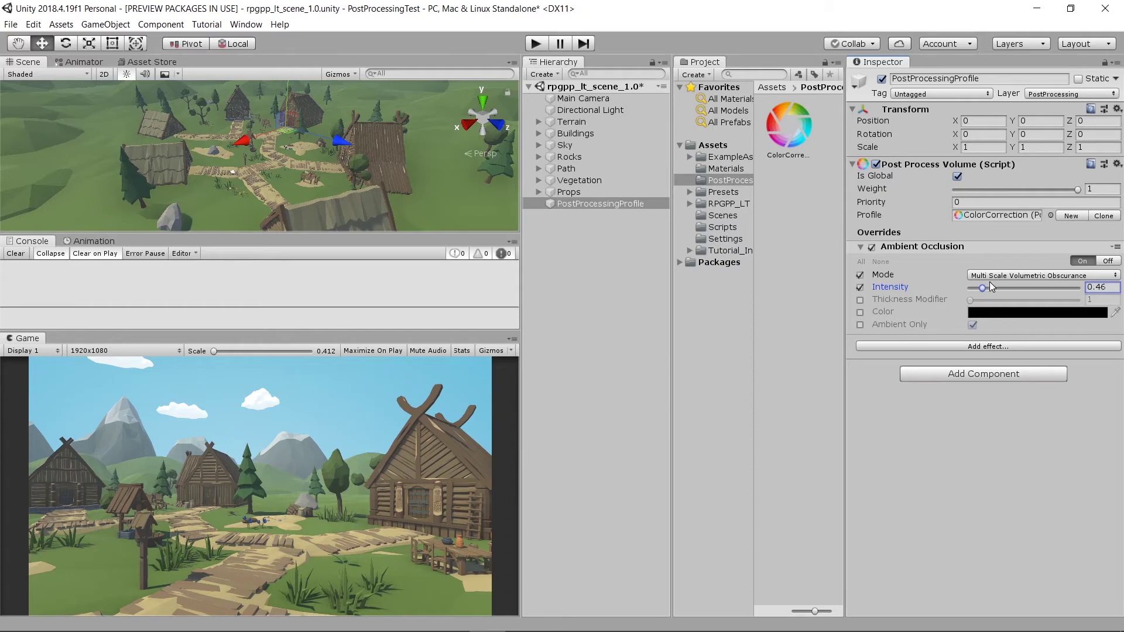
pyautogui.moveTo(983, 287)
pyautogui.mouseDown()
pyautogui.moveTo(1000, 288)
pyautogui.moveTo(985, 286)
pyautogui.mouseUp()
pyautogui.click(1112, 286)
pyautogui.write('0.5')
pyautogui.click(861, 248)
pyautogui.click(859, 246)
pyautogui.click(859, 246)
# - Add a Color Grading effect to the volume and enable its Mode override, keeping High Definition Range
pyautogui.click(952, 265)
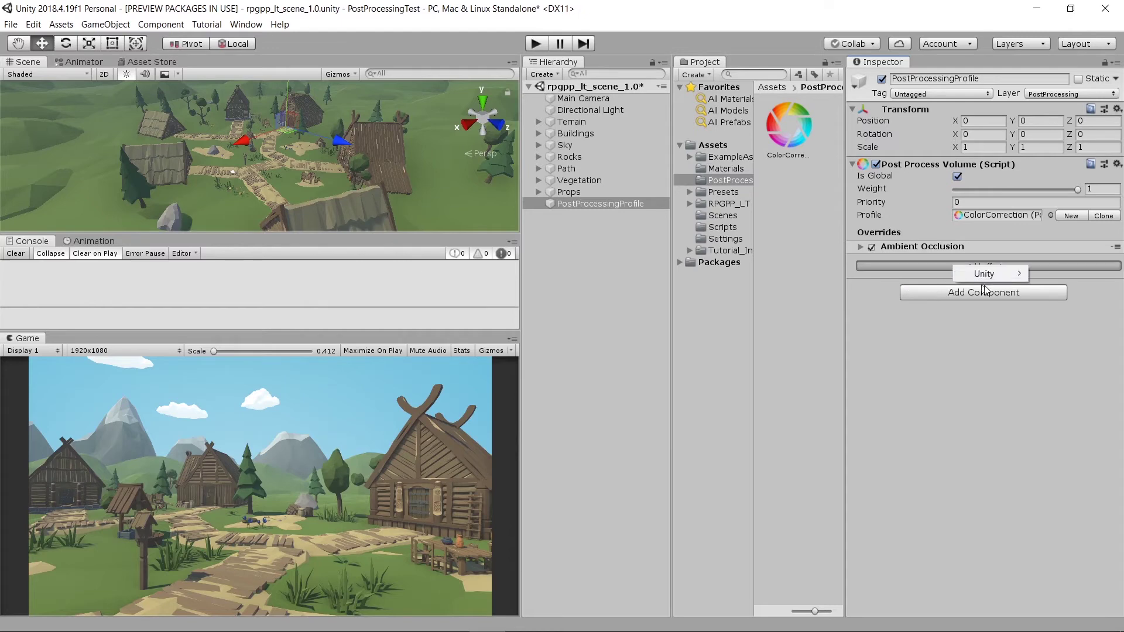
pyautogui.moveTo(990, 275)
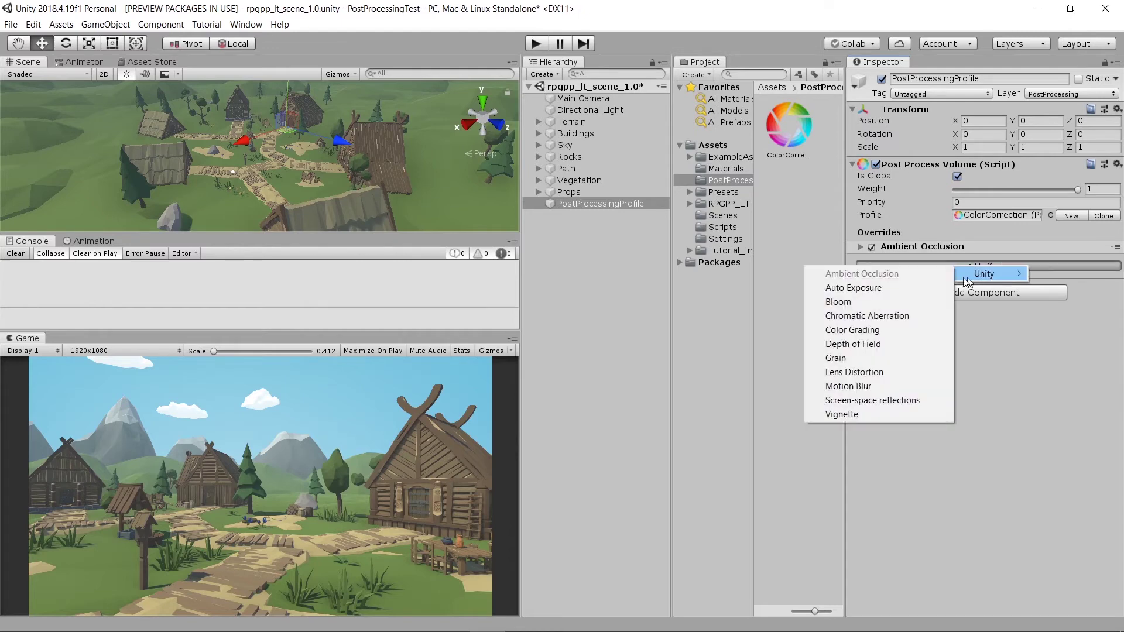
pyautogui.click(902, 331)
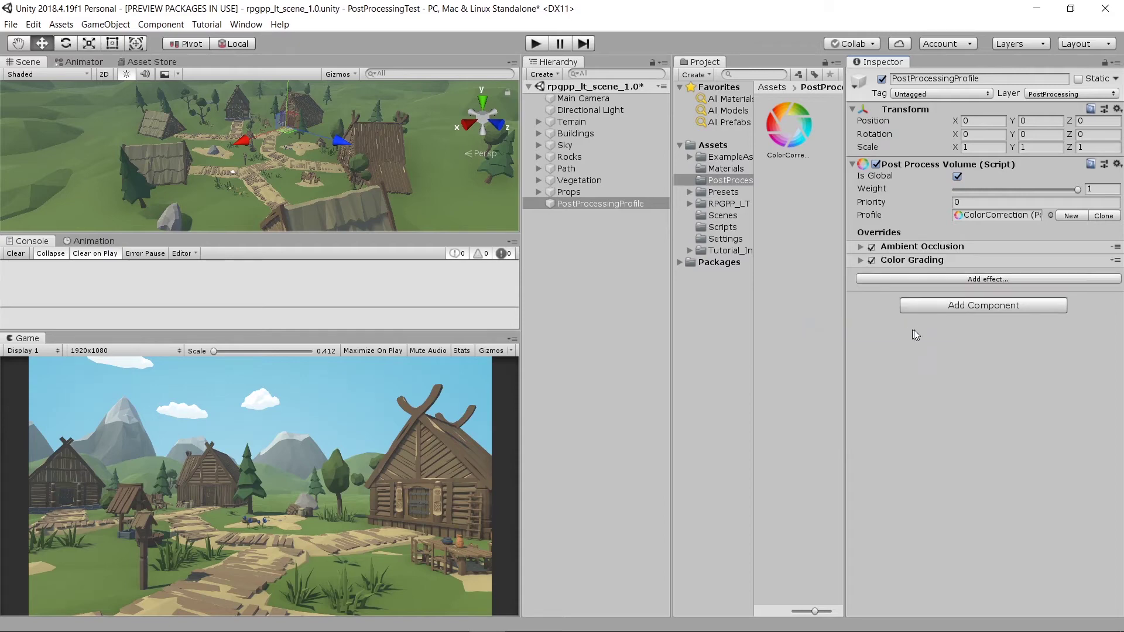
pyautogui.click(861, 261)
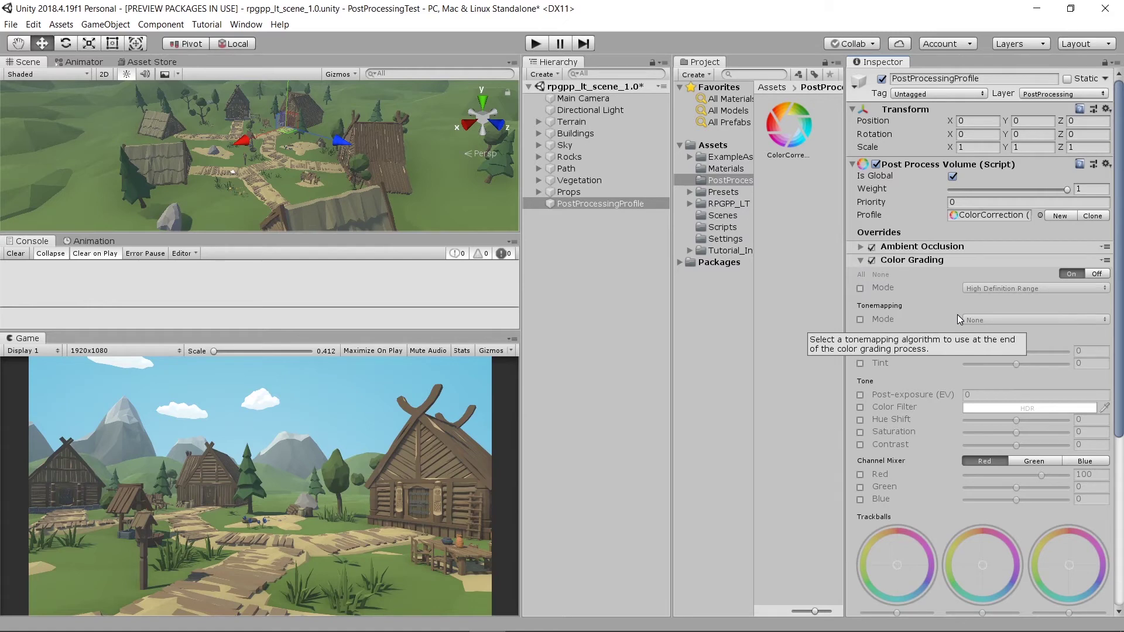
pyautogui.click(861, 290)
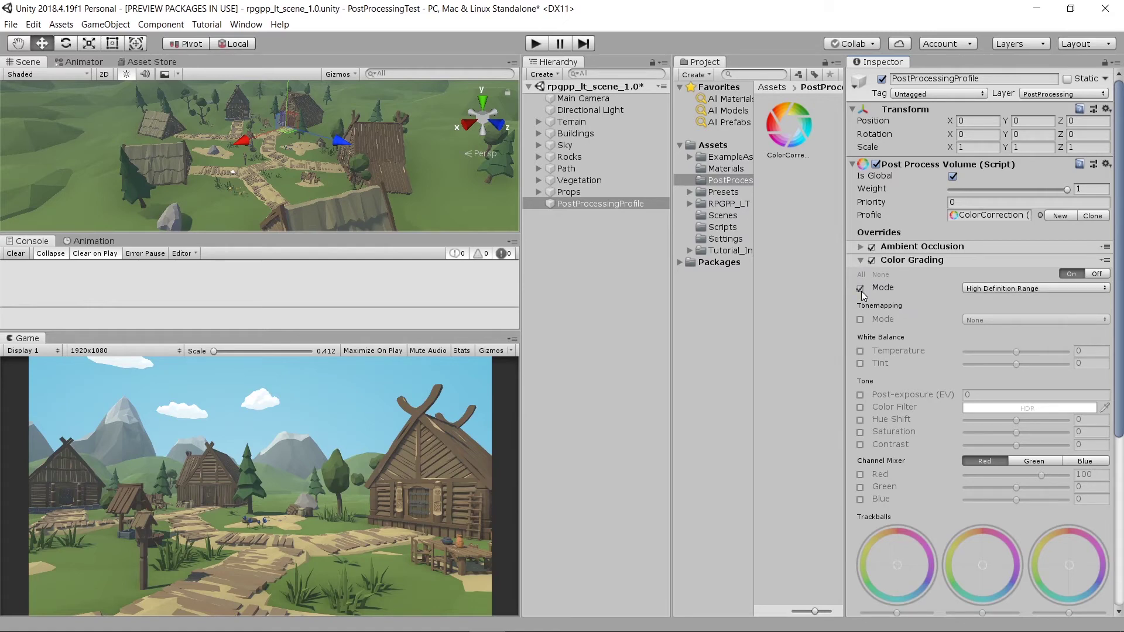
pyautogui.click(996, 287)
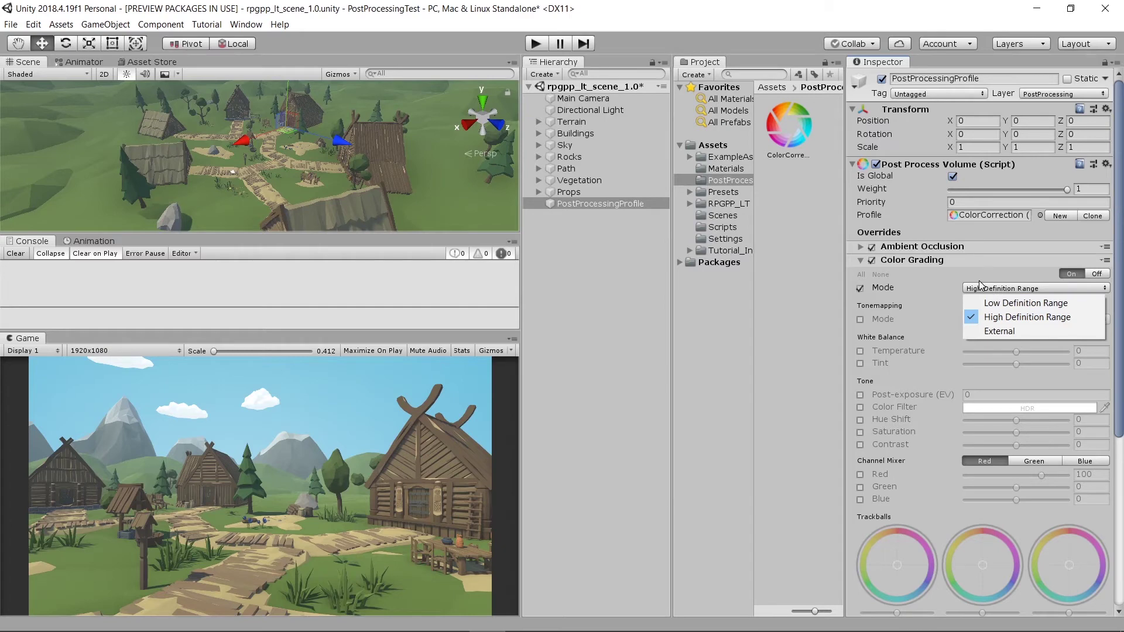
pyautogui.click(880, 286)
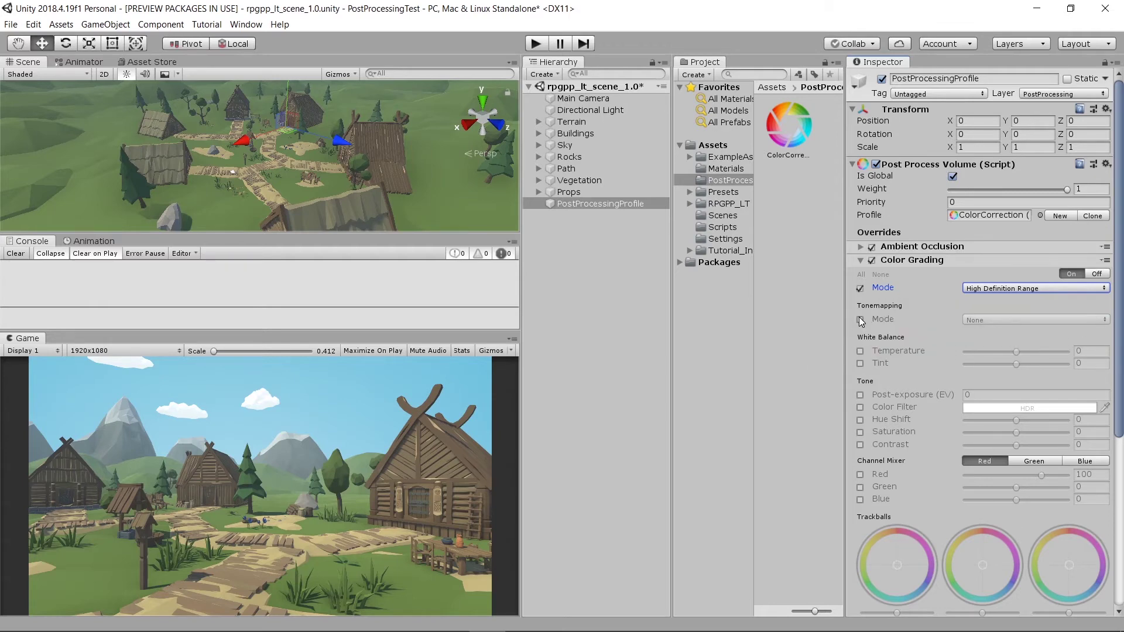
# - Enable Color Grading's tonemapping mode override, compare ACES, Neutral and Custom, and settle on ACES
pyautogui.click(860, 320)
pyautogui.click(981, 320)
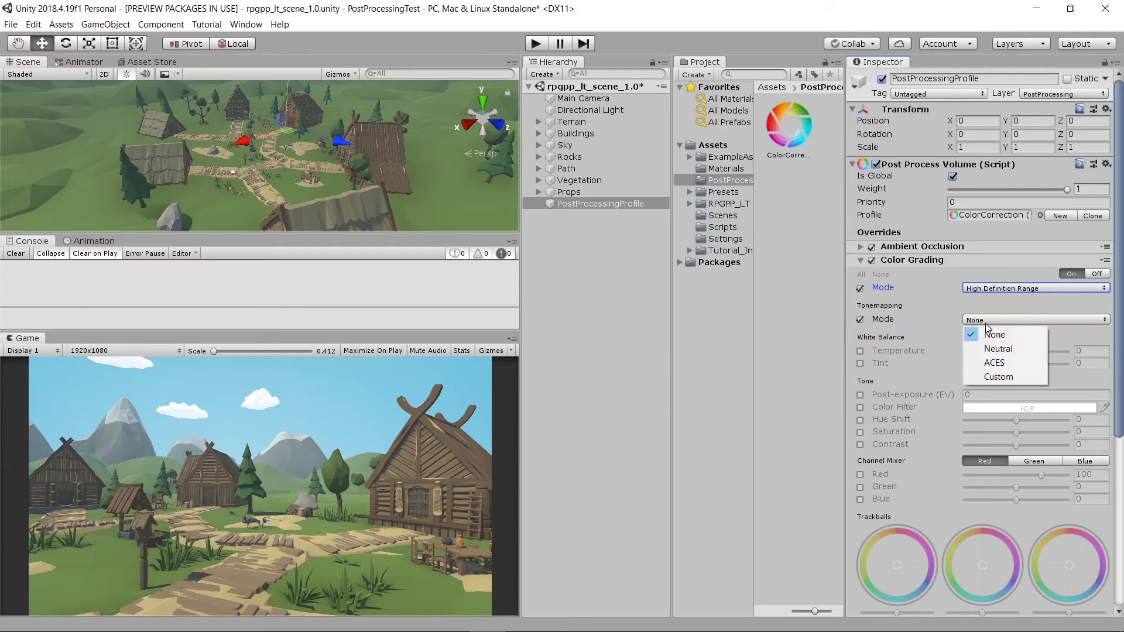
pyautogui.click(1000, 365)
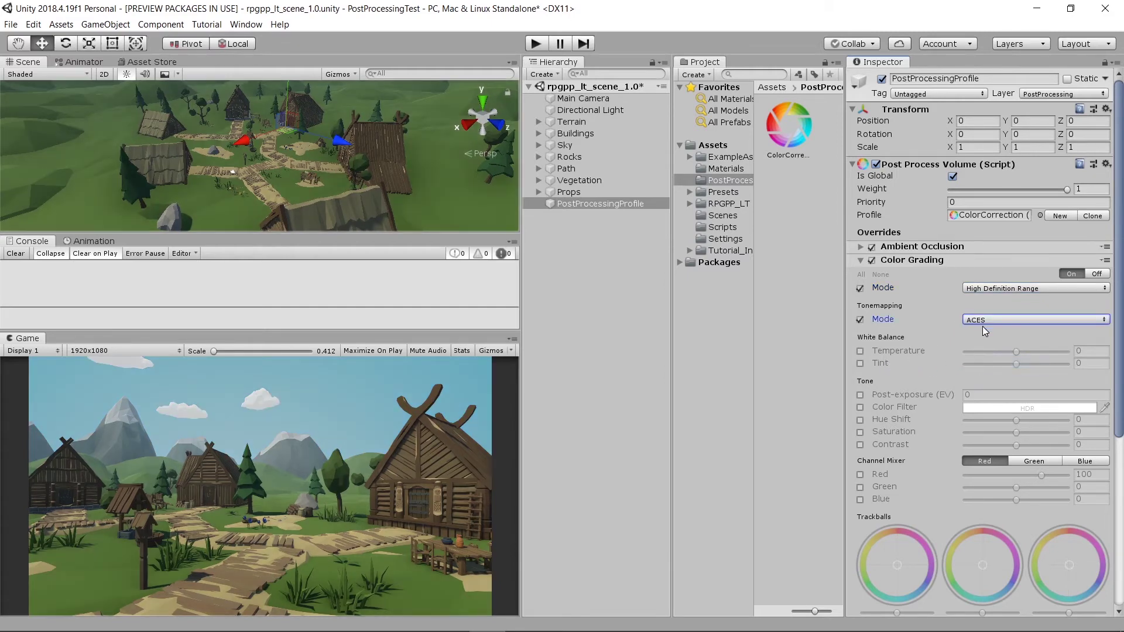
pyautogui.click(984, 321)
pyautogui.click(985, 346)
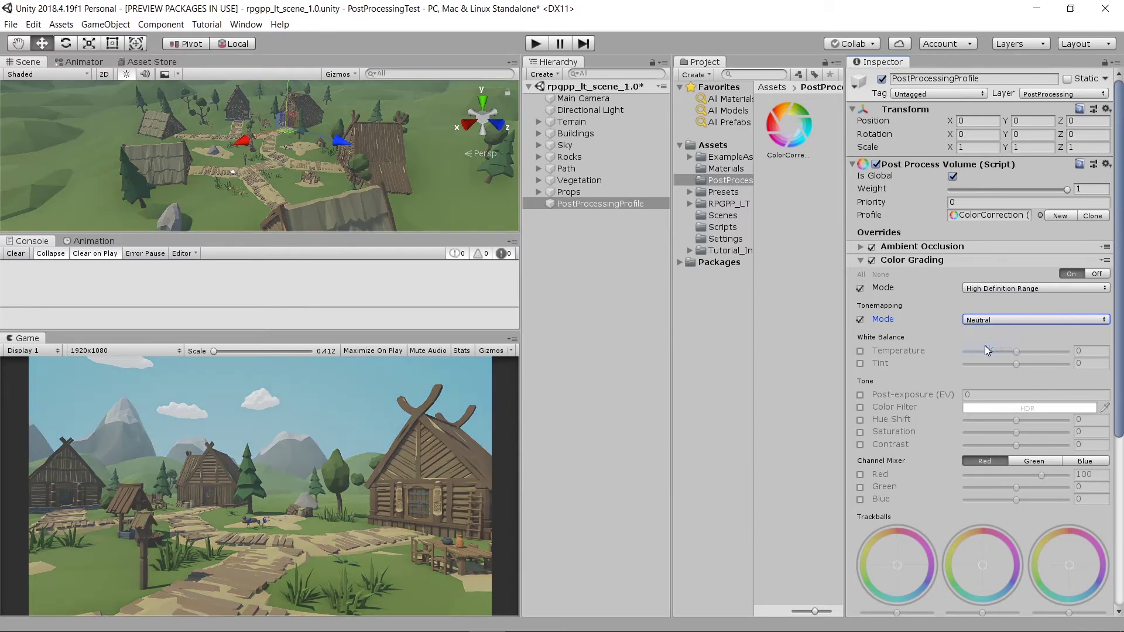
pyautogui.click(992, 319)
pyautogui.click(999, 378)
pyautogui.click(999, 320)
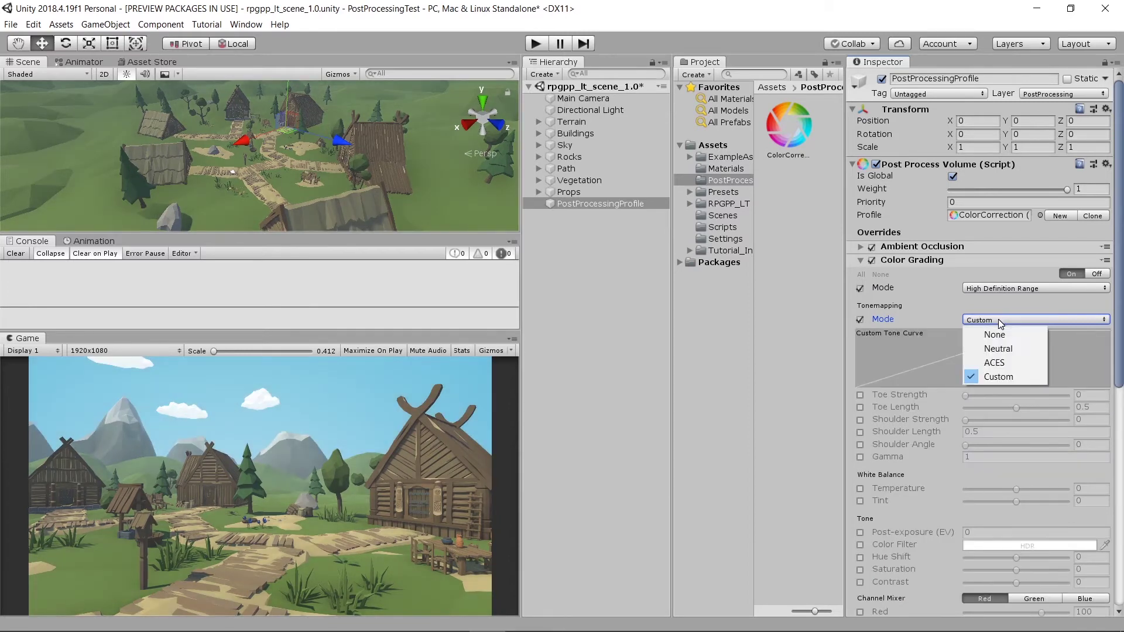
pyautogui.click(1000, 364)
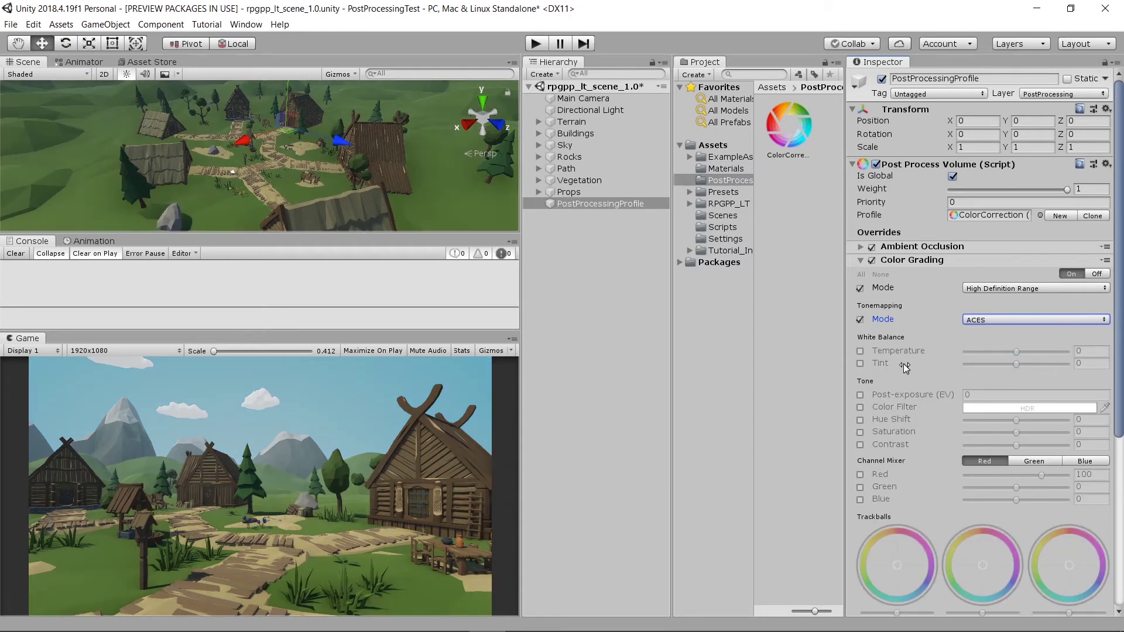
# - Enable the white balance Temperature override in Color Grading and set it to 11
pyautogui.click(860, 352)
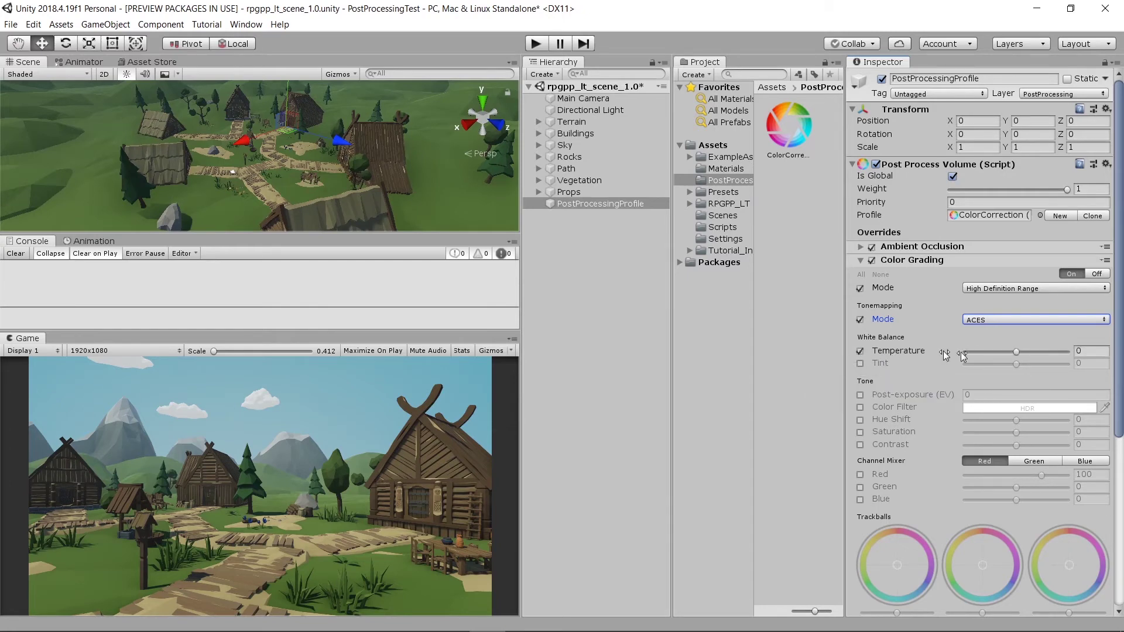
pyautogui.moveTo(1017, 353); pyautogui.dragTo(1025, 350)
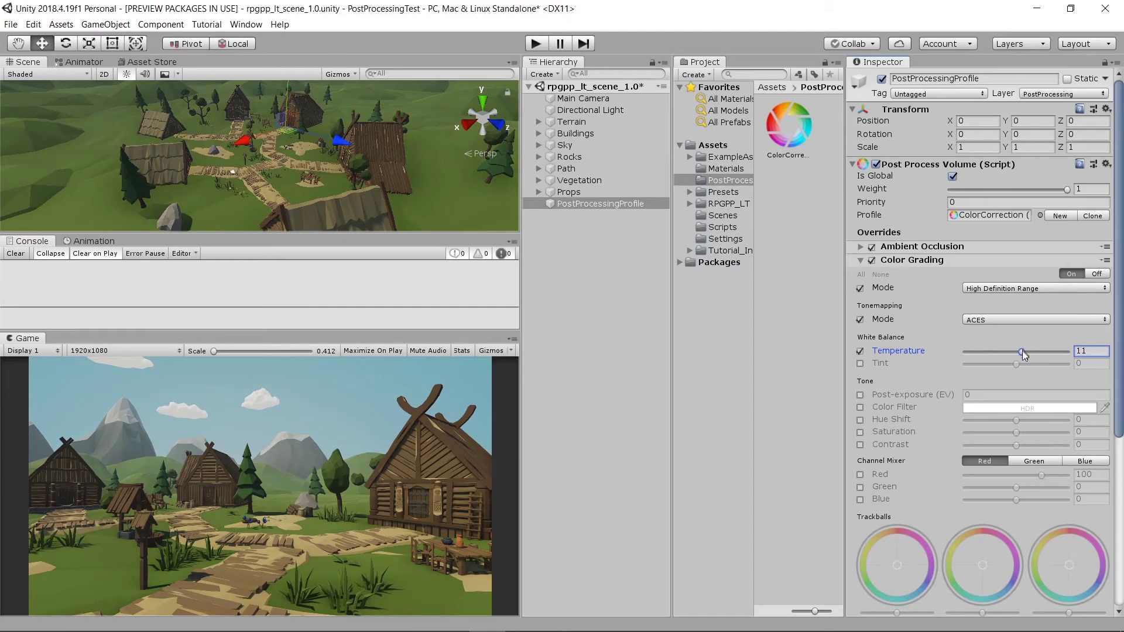
# - Lower the Ambient Occlusion intensity to 0.27 and collapse that effect's settings again
pyautogui.click(860, 246)
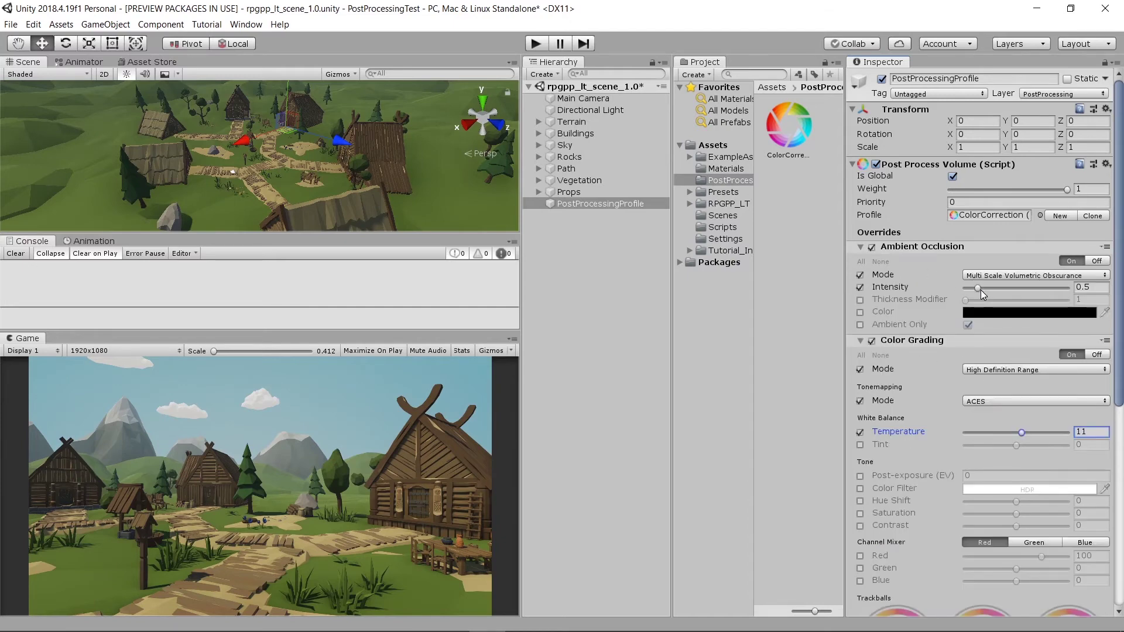
pyautogui.moveTo(976, 289)
pyautogui.mouseDown()
pyautogui.moveTo(958, 289)
pyautogui.moveTo(972, 294)
pyautogui.mouseUp()
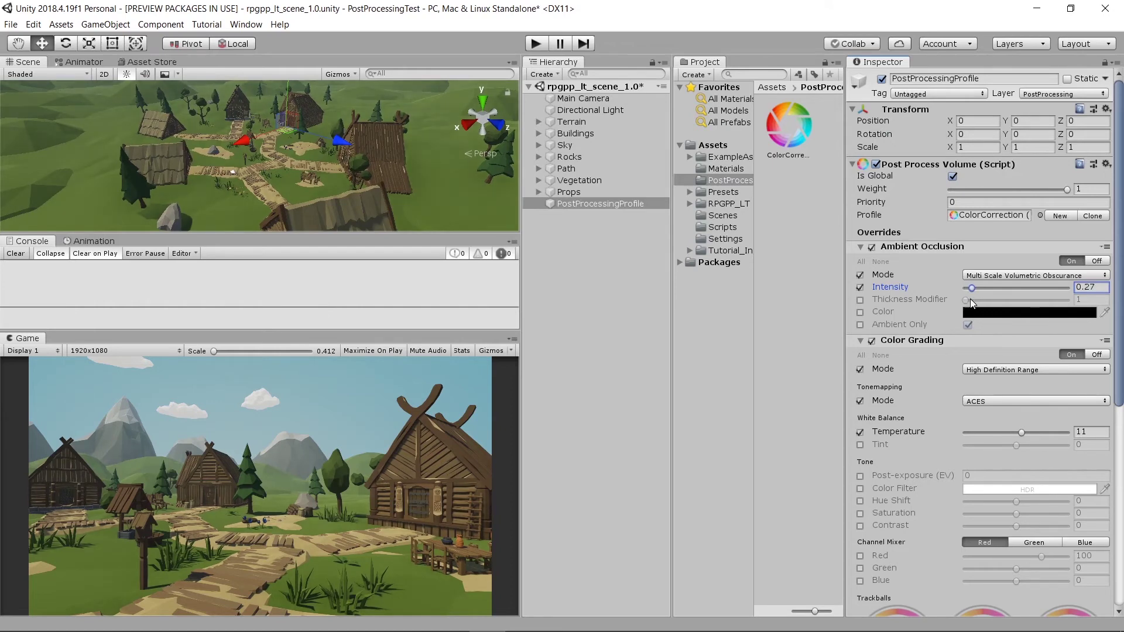
pyautogui.click(862, 247)
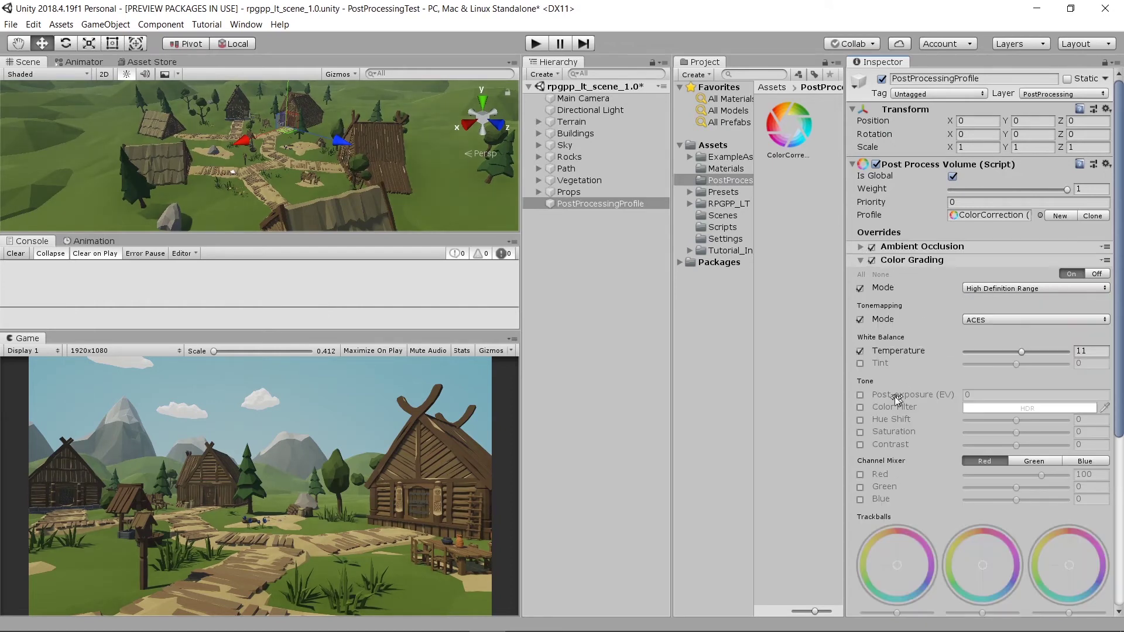
# - Enable Color Grading's Post-exposure override, set it to 0.56 and collapse the Color Grading settings
pyautogui.click(860, 396)
pyautogui.click(939, 398)
pyautogui.moveTo(940, 399); pyautogui.dragTo(953, 394)
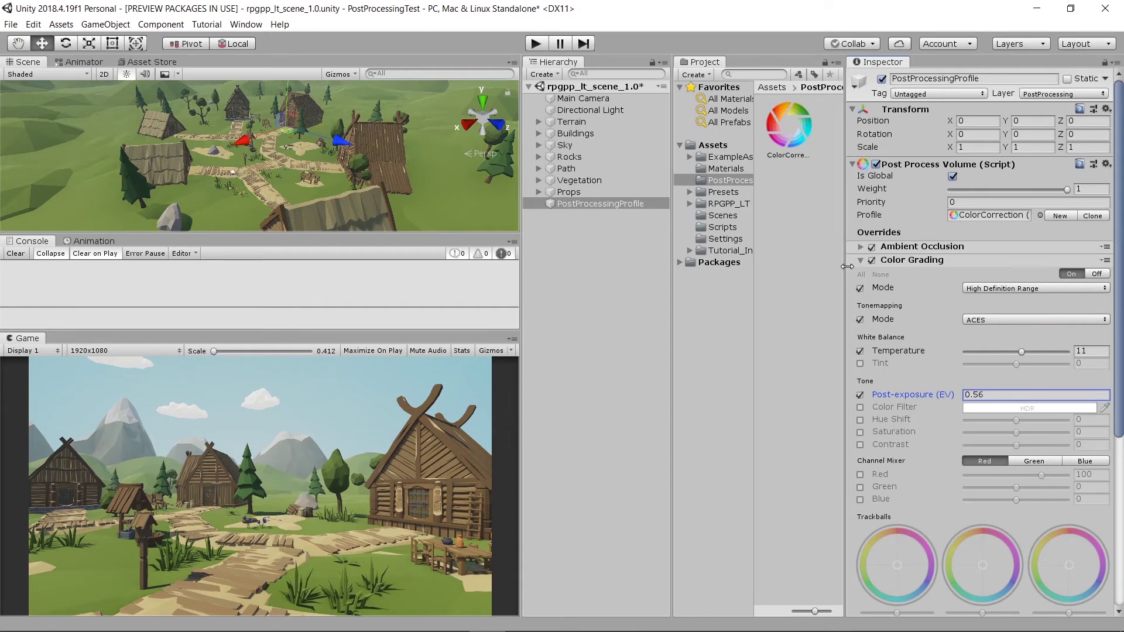
pyautogui.scroll(-2, 918, 362)
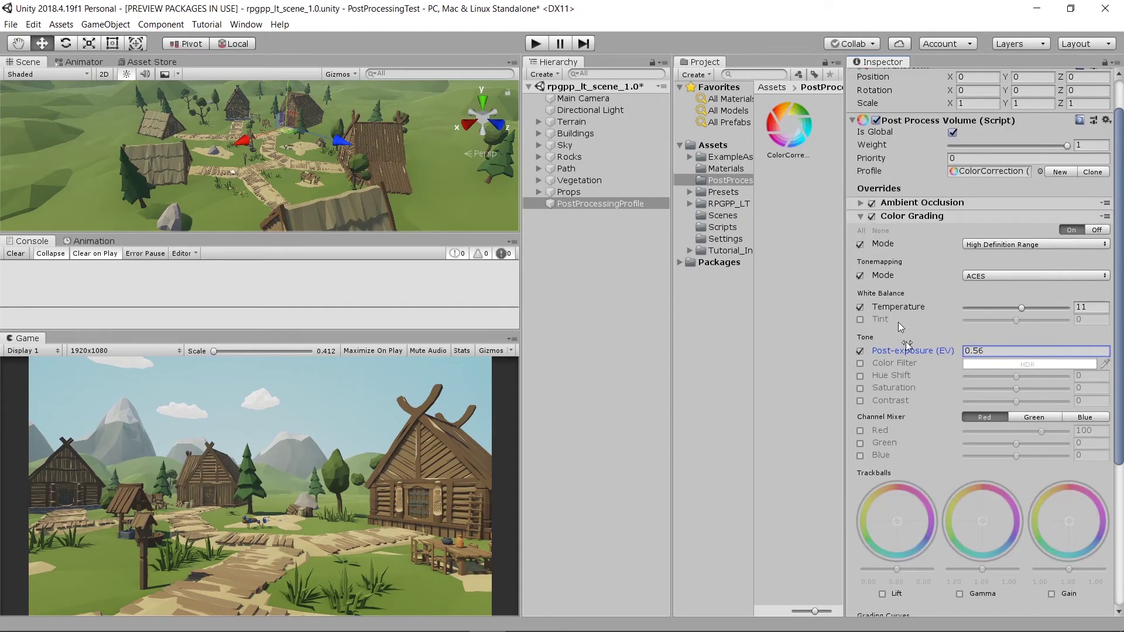
pyautogui.click(860, 216)
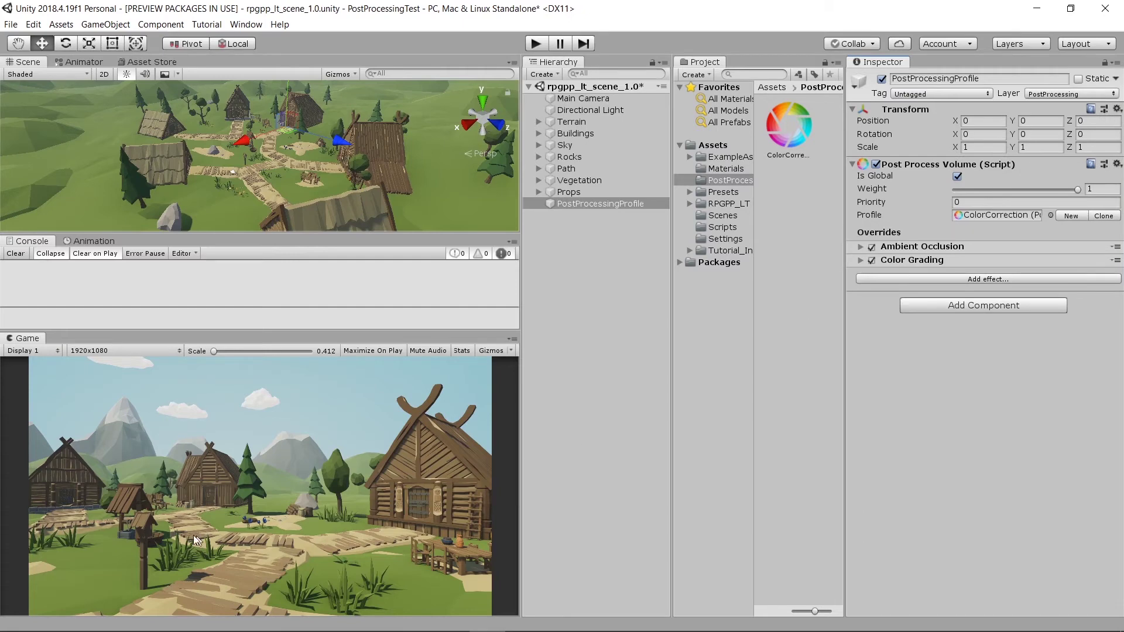
# - Add a Bloom effect to the volume, enable its Intensity override and raise the intensity to 24.98
pyautogui.click(997, 279)
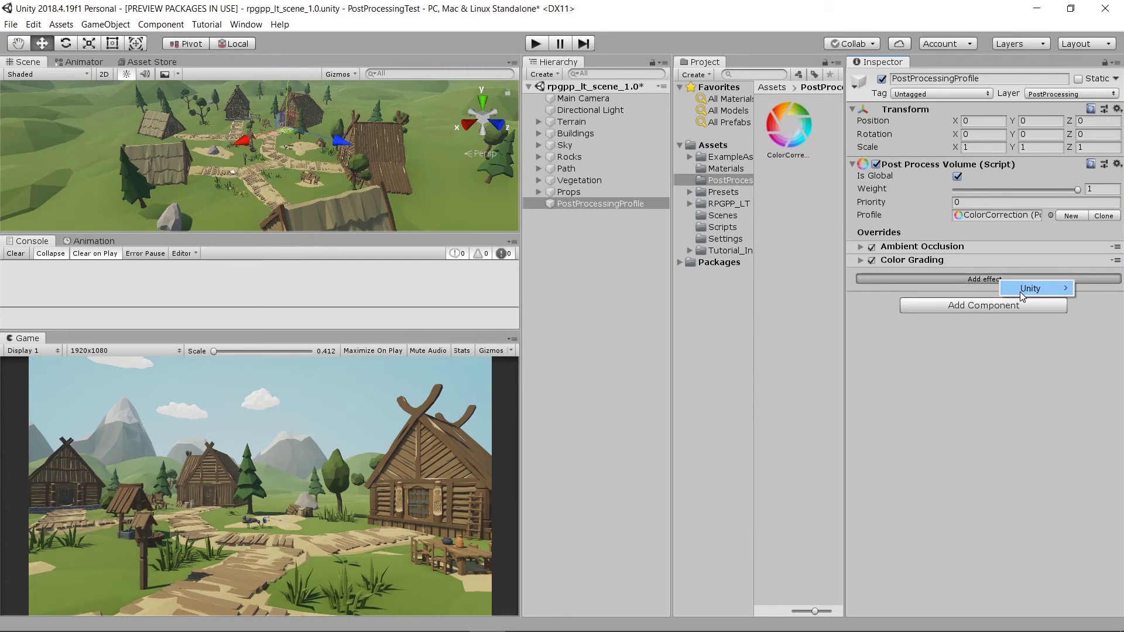
pyautogui.moveTo(1020, 292)
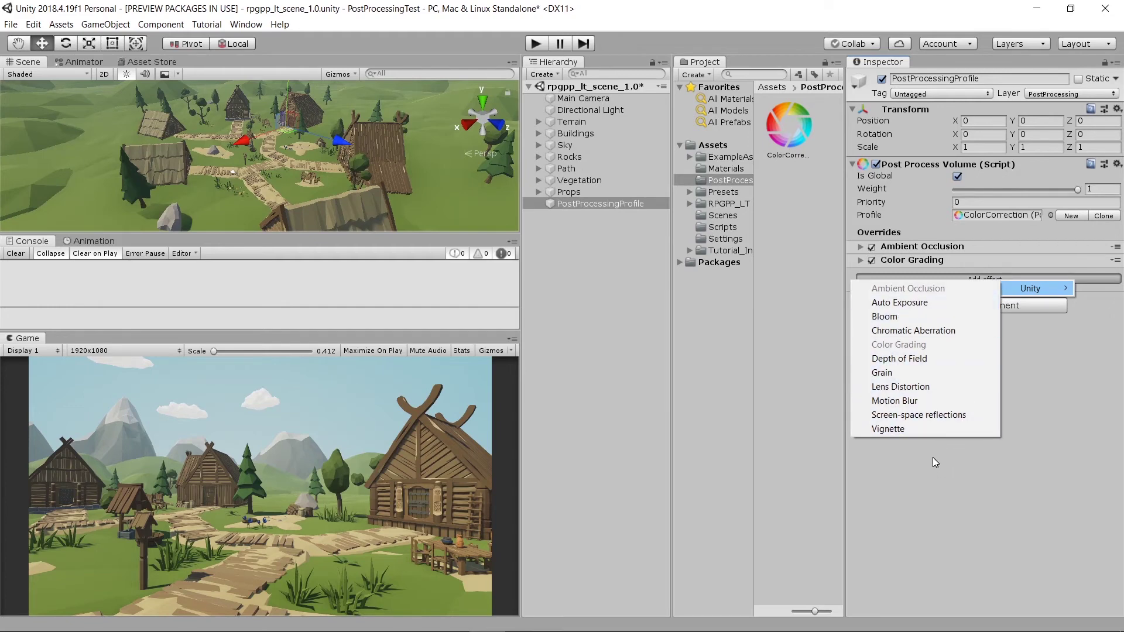
pyautogui.click(938, 320)
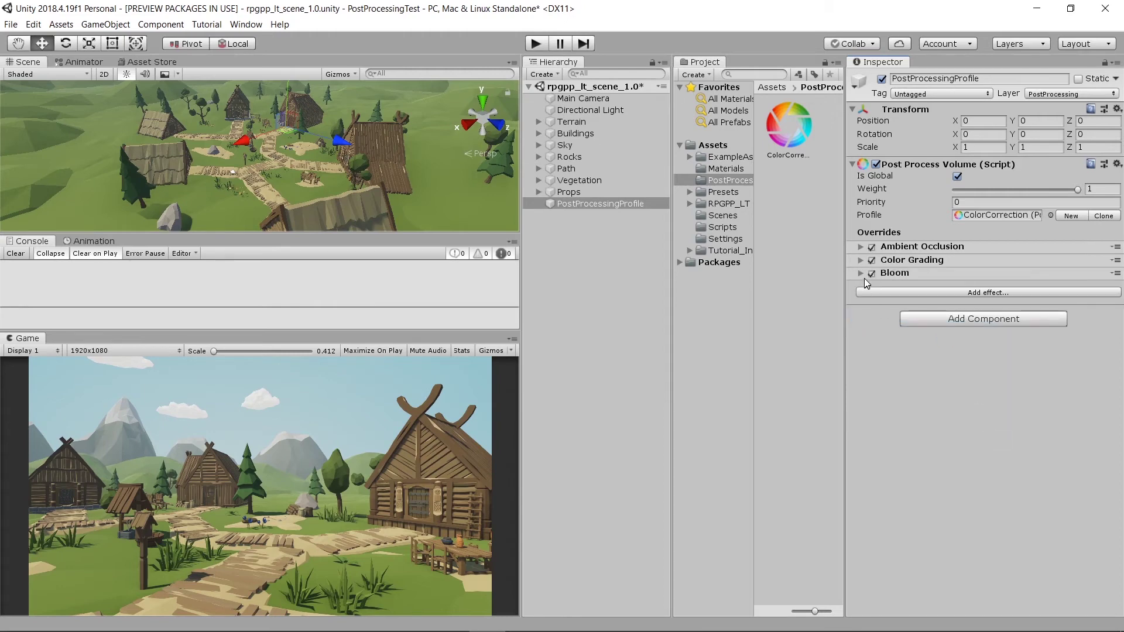
pyautogui.click(860, 273)
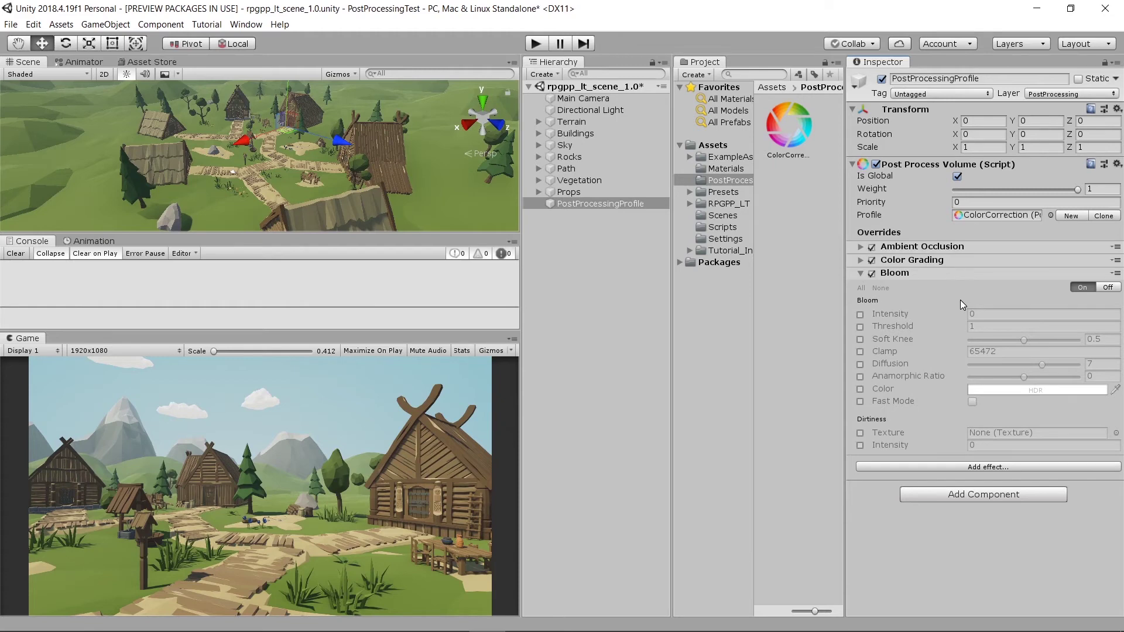
pyautogui.click(860, 315)
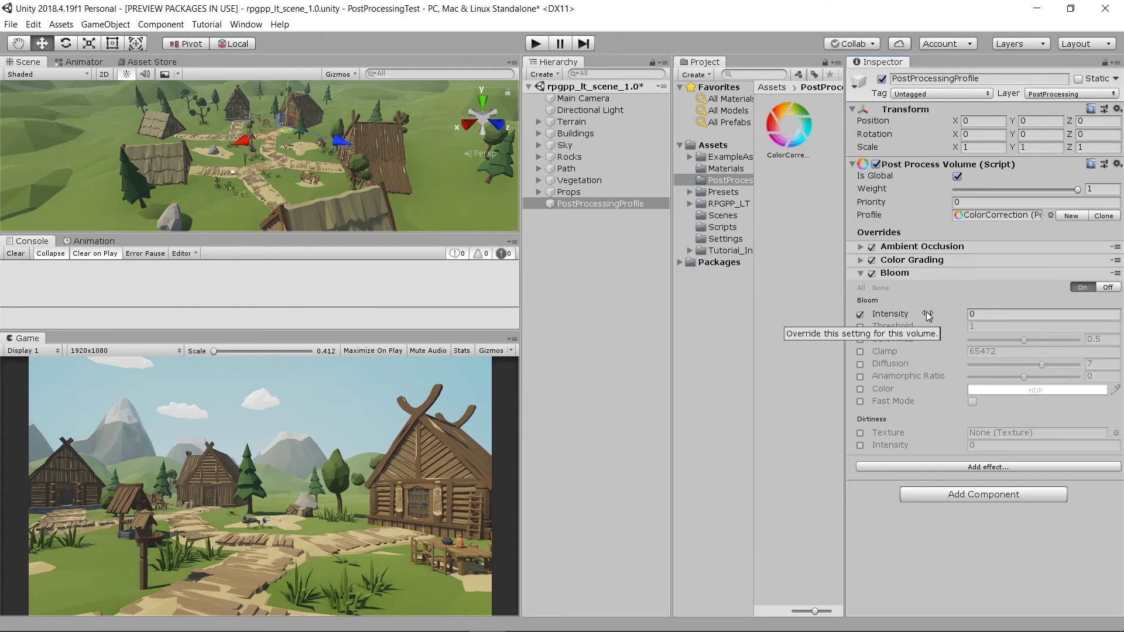
pyautogui.moveTo(900, 313); pyautogui.dragTo(949, 316)
pyautogui.moveTo(1032, 313); pyautogui.dragTo(404, 326)
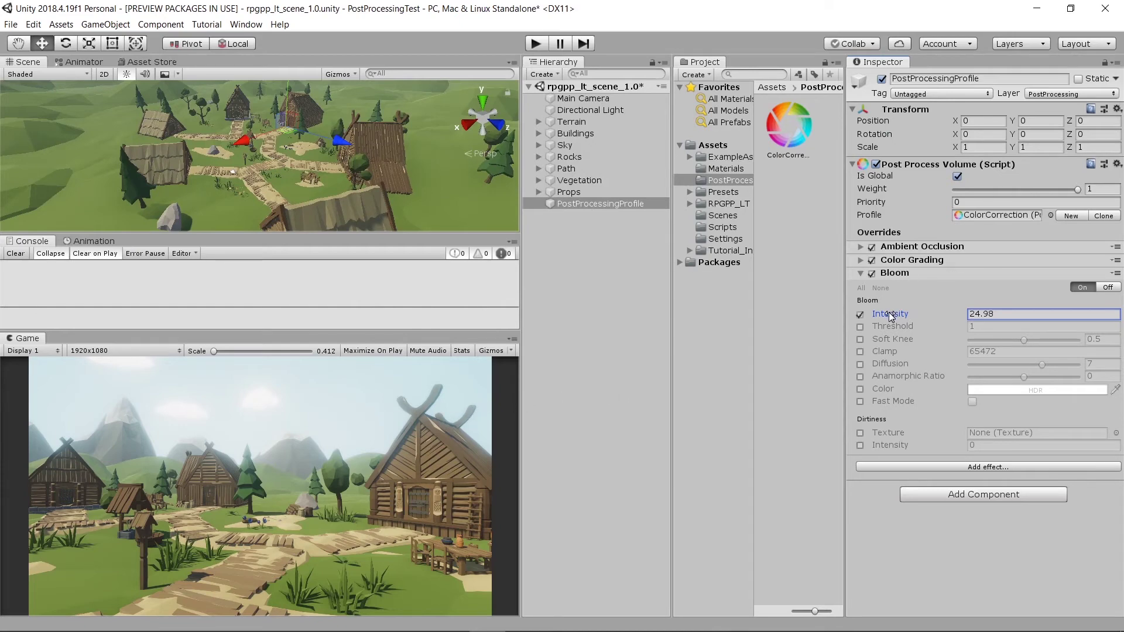
# - Lower the Bloom intensity to 3.3 and collapse the Bloom settings
pyautogui.moveTo(890, 312); pyautogui.dragTo(515, 347)
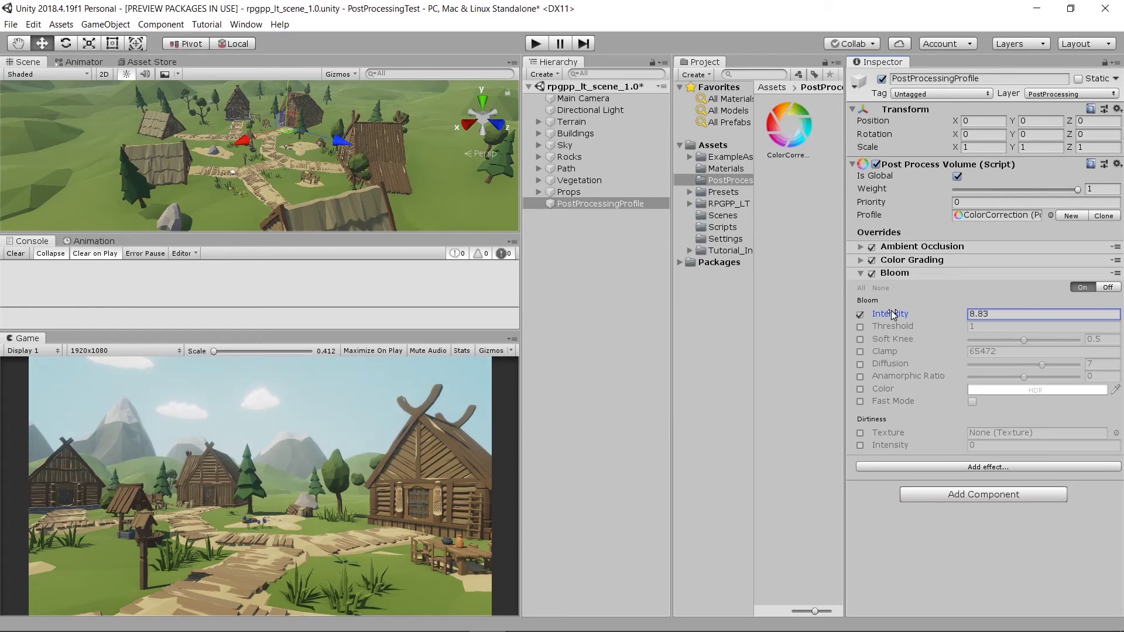
pyautogui.moveTo(901, 312); pyautogui.dragTo(847, 317)
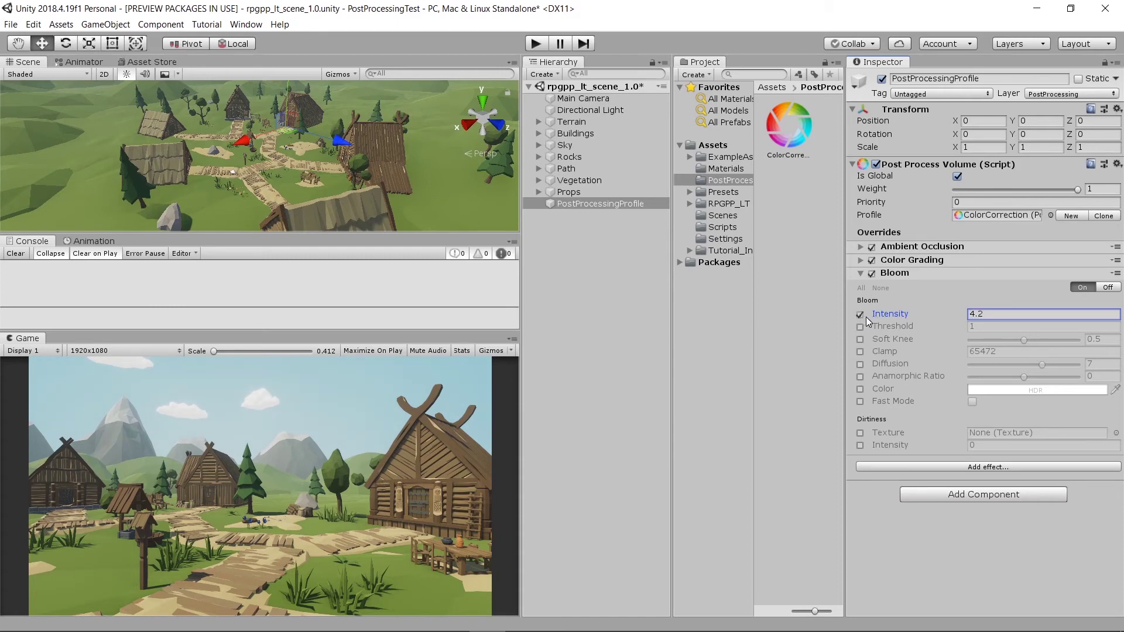
pyautogui.moveTo(863, 318); pyautogui.dragTo(830, 319)
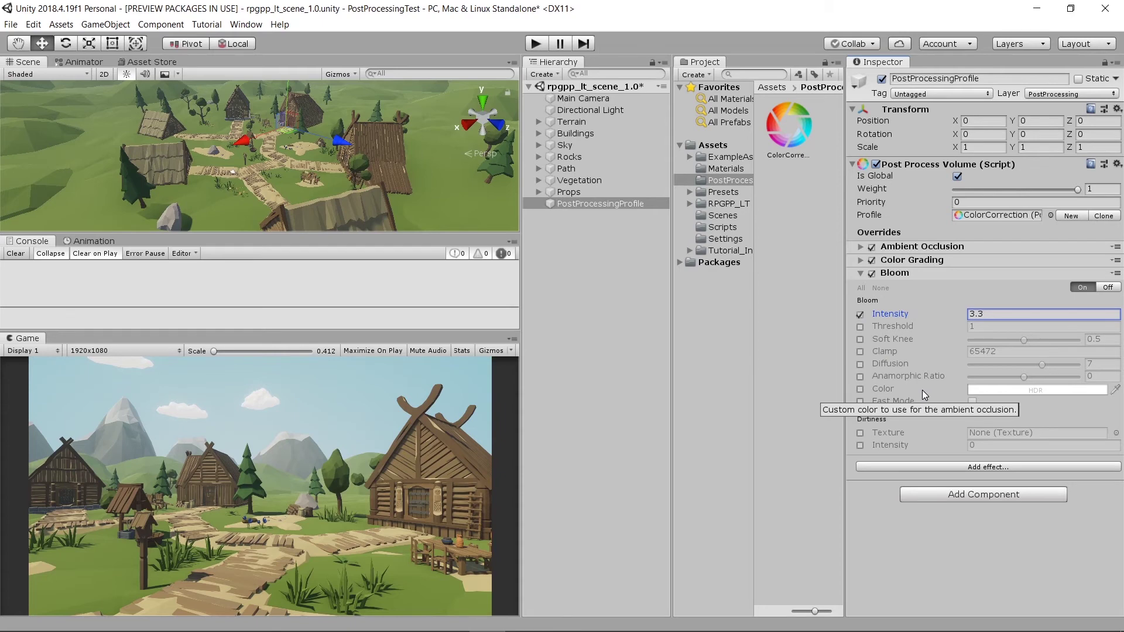
pyautogui.click(861, 274)
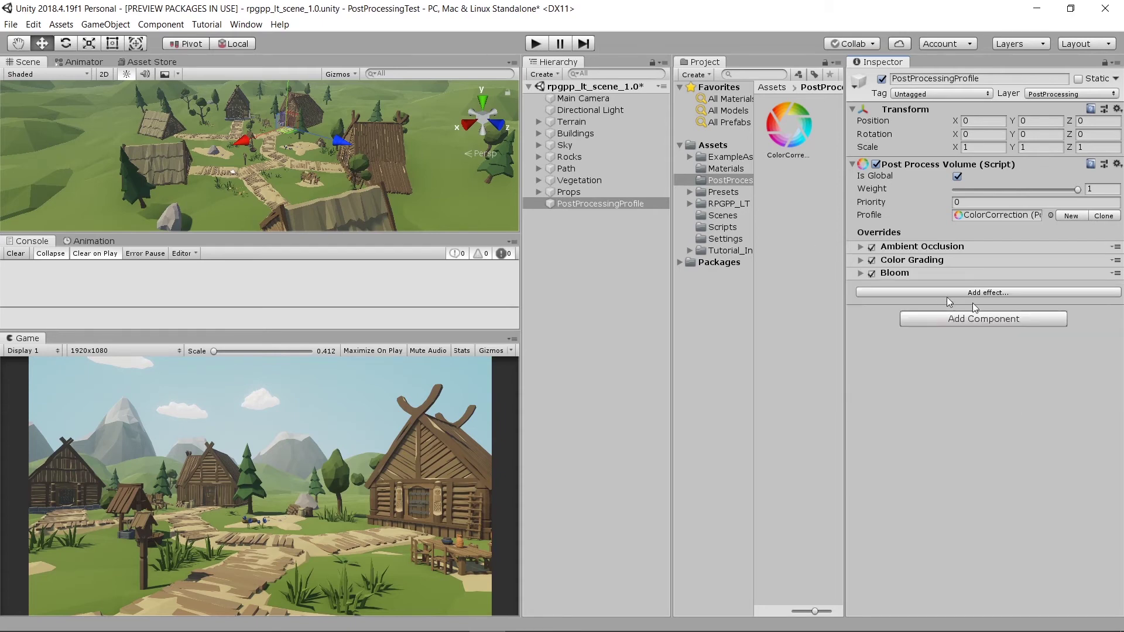
# - Add a Vignette effect to the volume, enable its Intensity override and set the intensity to 0.251
pyautogui.click(999, 294)
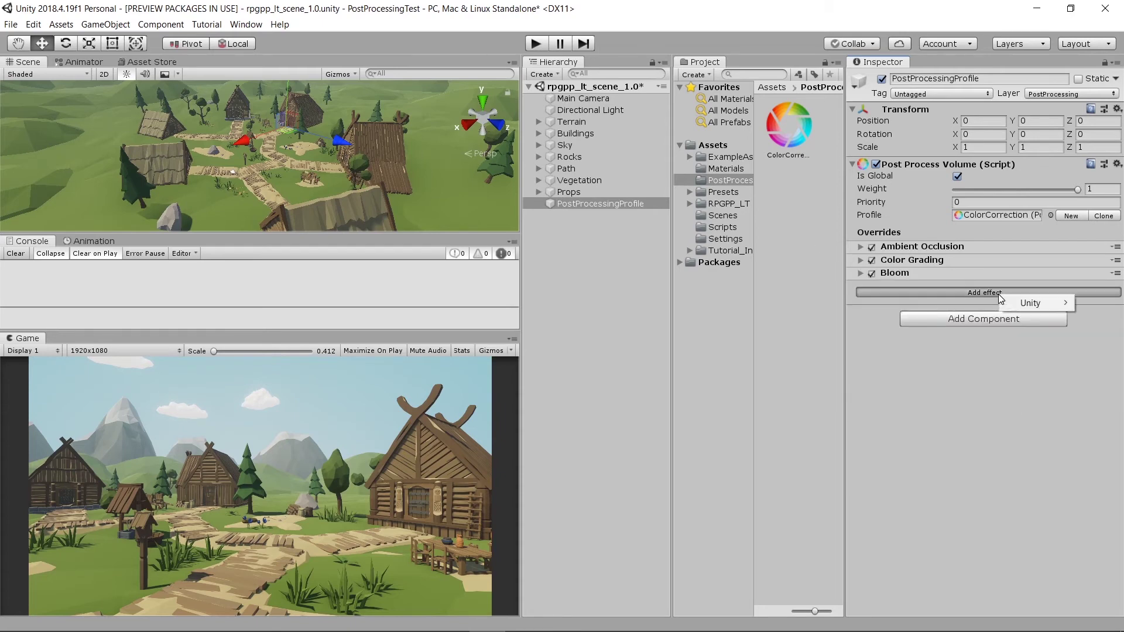
pyautogui.moveTo(1010, 302)
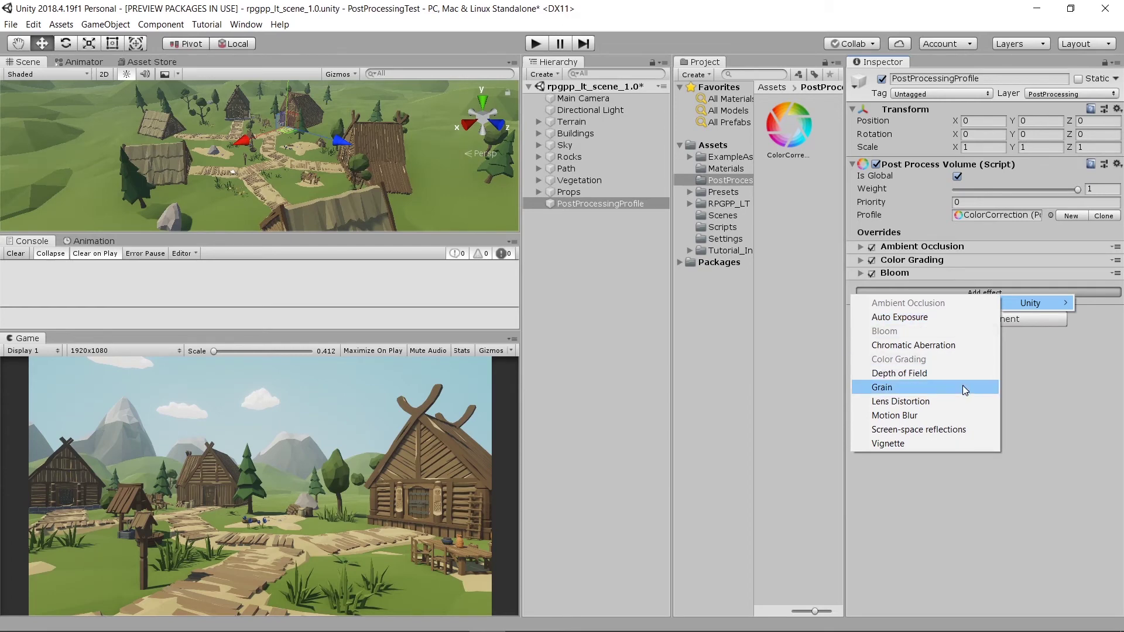
pyautogui.click(931, 443)
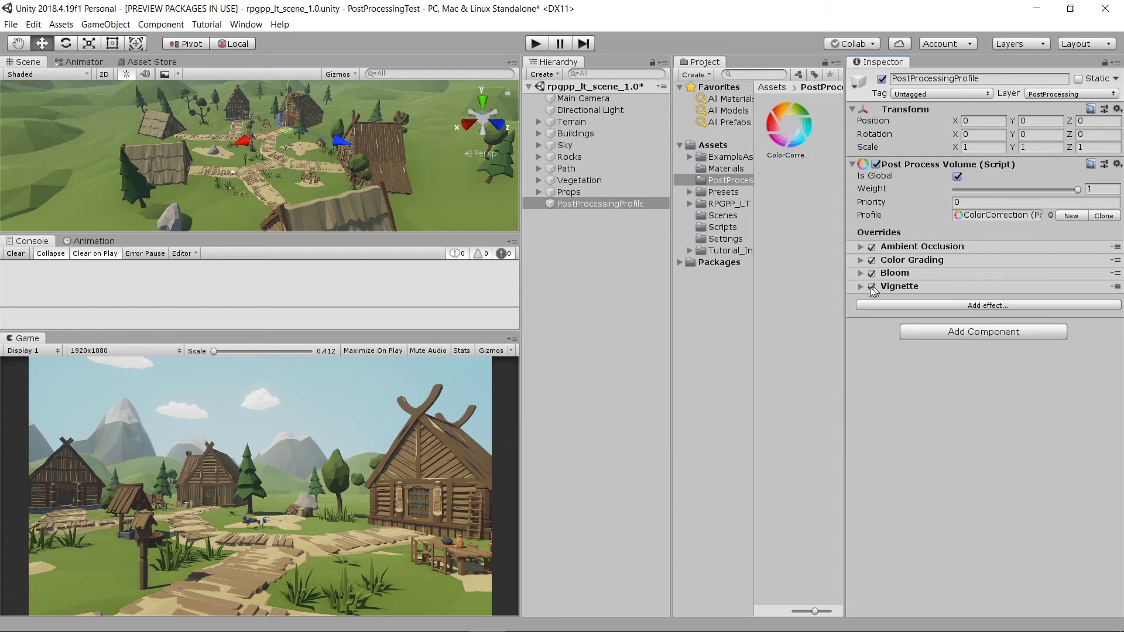
pyautogui.click(860, 287)
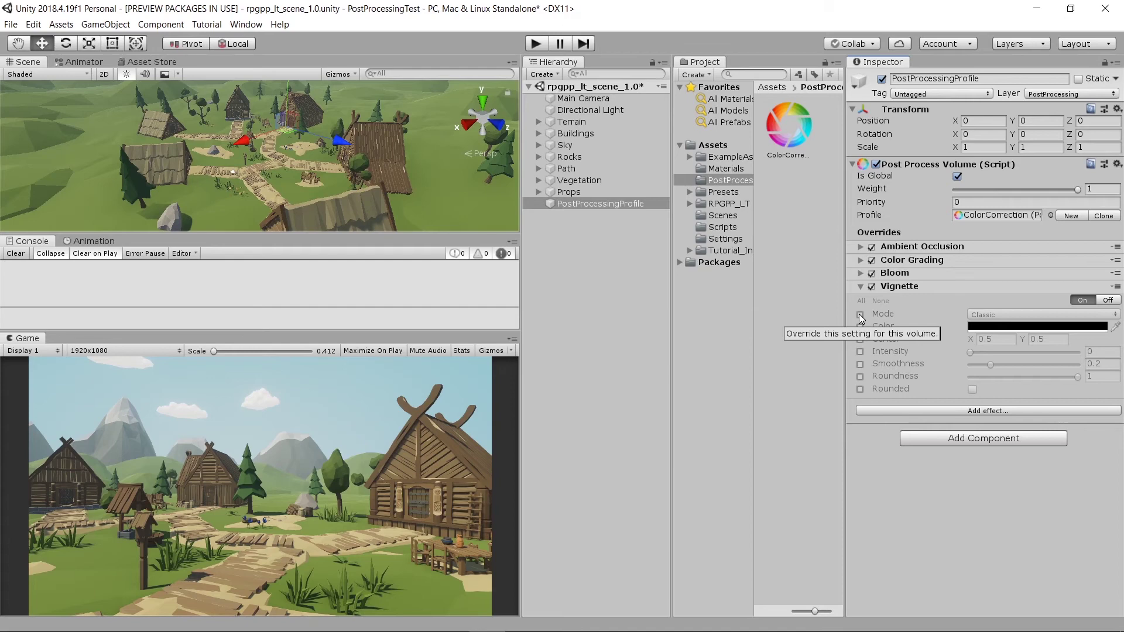
pyautogui.click(860, 352)
pyautogui.moveTo(969, 353); pyautogui.dragTo(1009, 349)
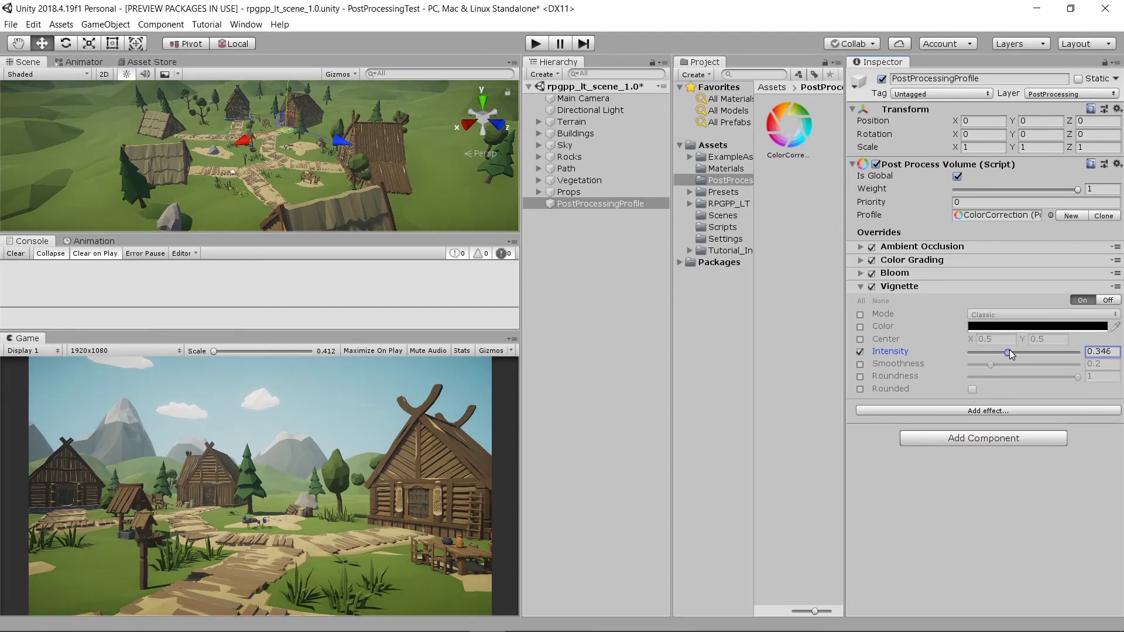
pyautogui.moveTo(1009, 351); pyautogui.dragTo(1001, 353)
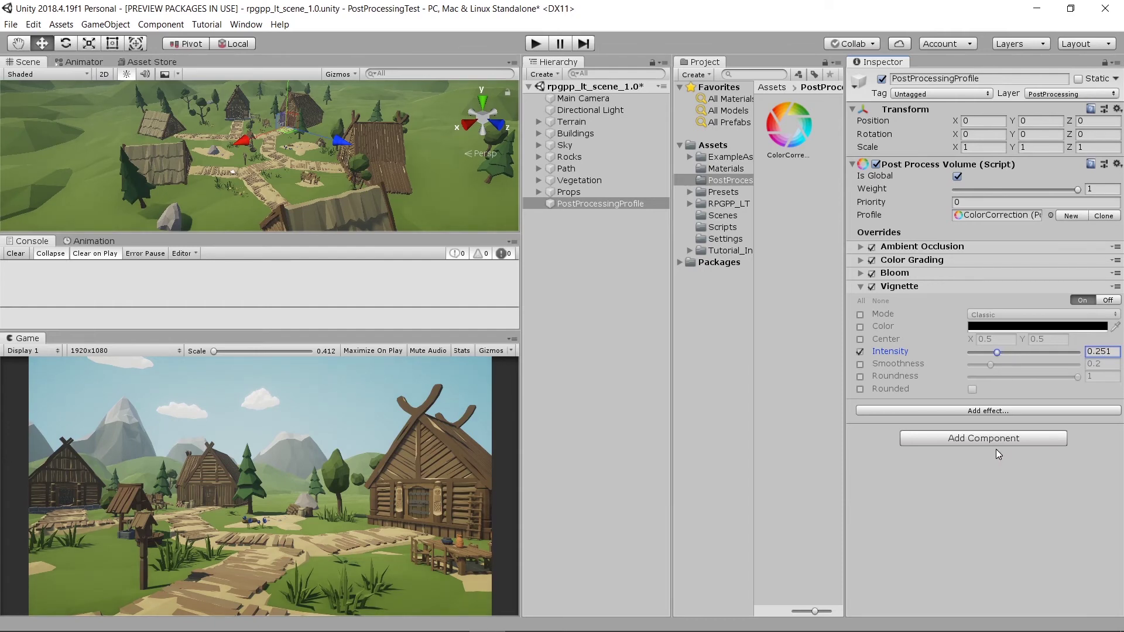
# - Enable the Vignette's Smoothness override, set it to 0.14 and collapse the Vignette settings
pyautogui.click(860, 364)
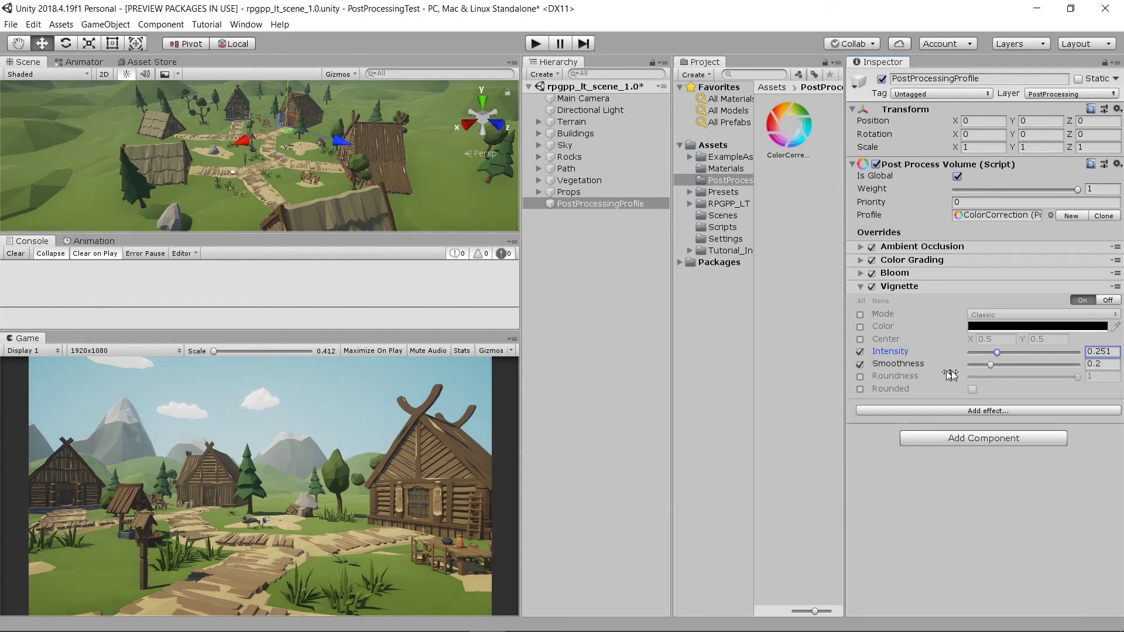
pyautogui.moveTo(999, 363)
pyautogui.mouseDown()
pyautogui.moveTo(975, 367)
pyautogui.moveTo(984, 368)
pyautogui.mouseUp()
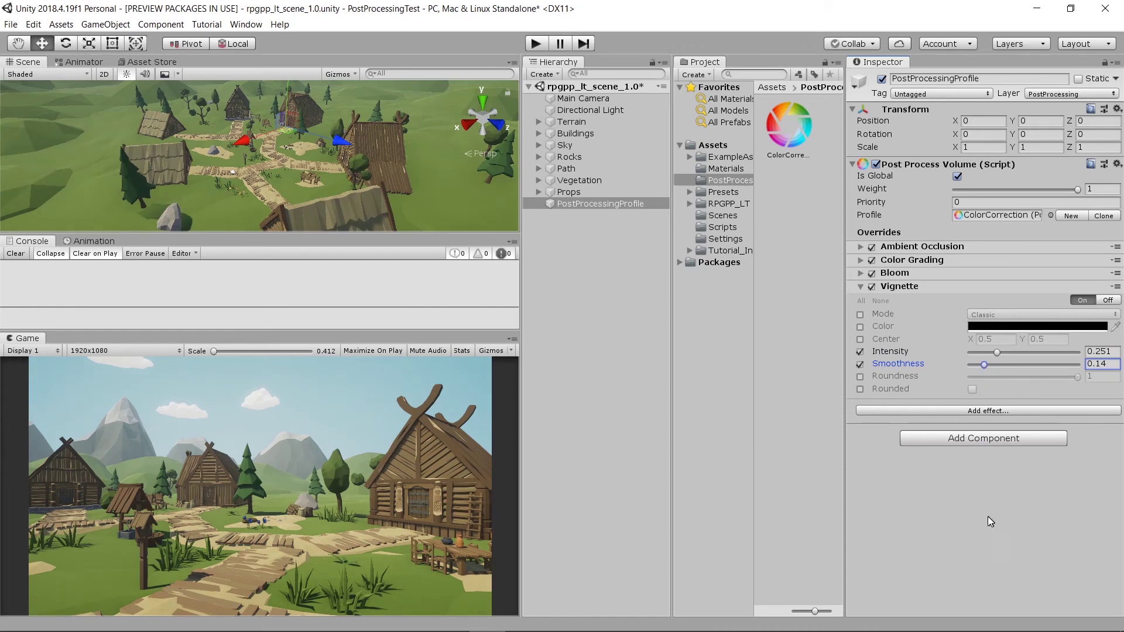
pyautogui.click(860, 285)
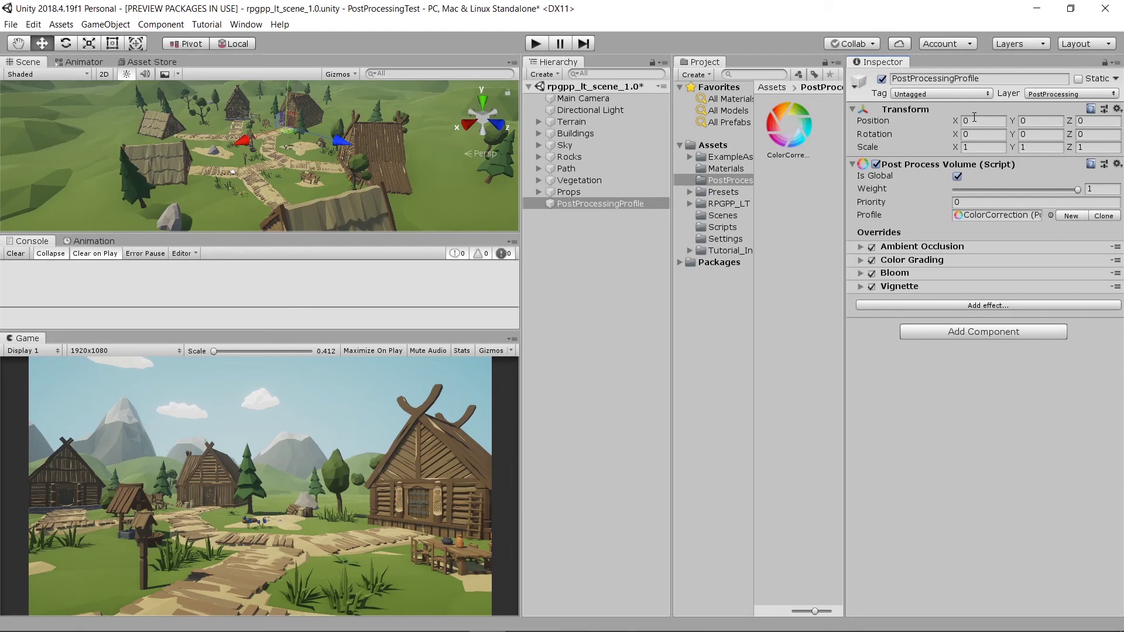
# - Deactivate and reactivate the PostProcessingProfile object to compare the scene without and with post-processing
pyautogui.click(881, 79)
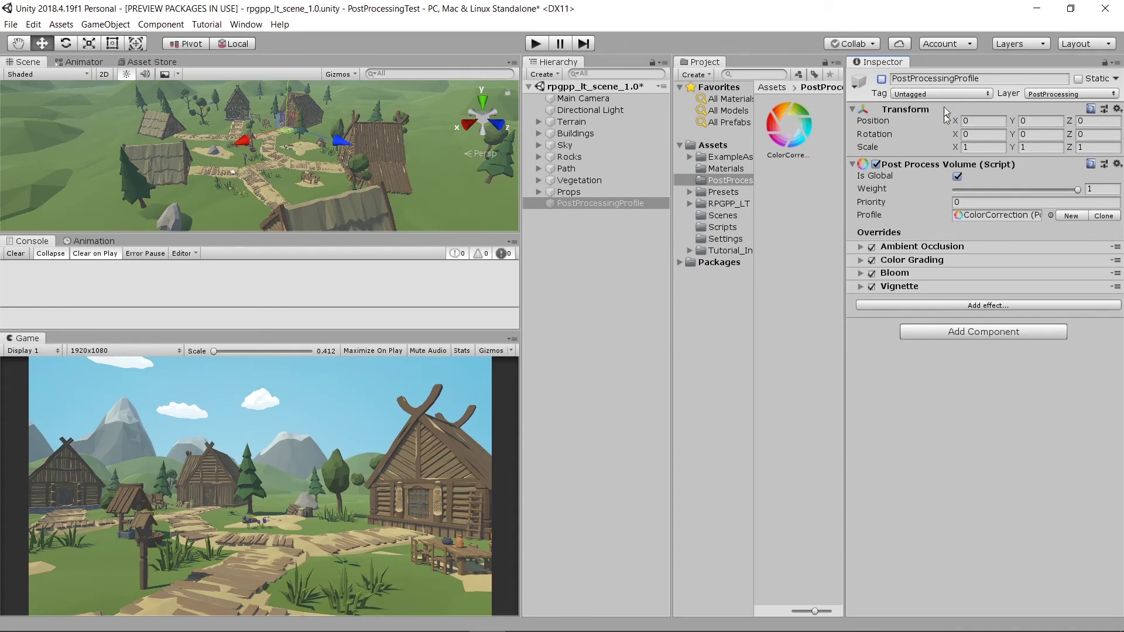
pyautogui.click(882, 80)
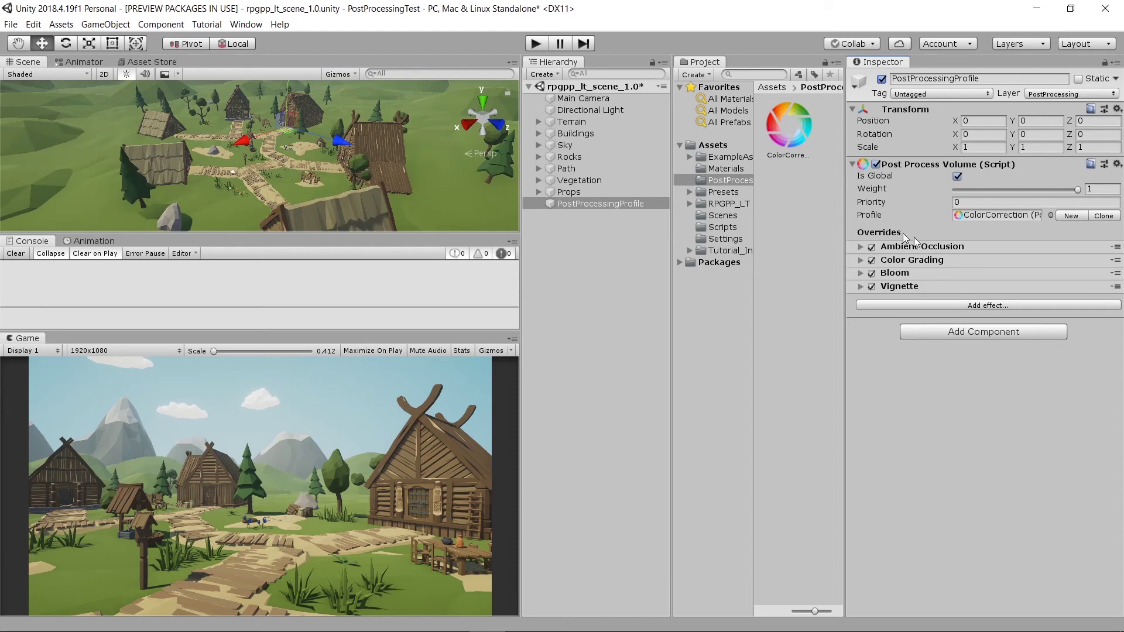
pyautogui.click(1001, 307)
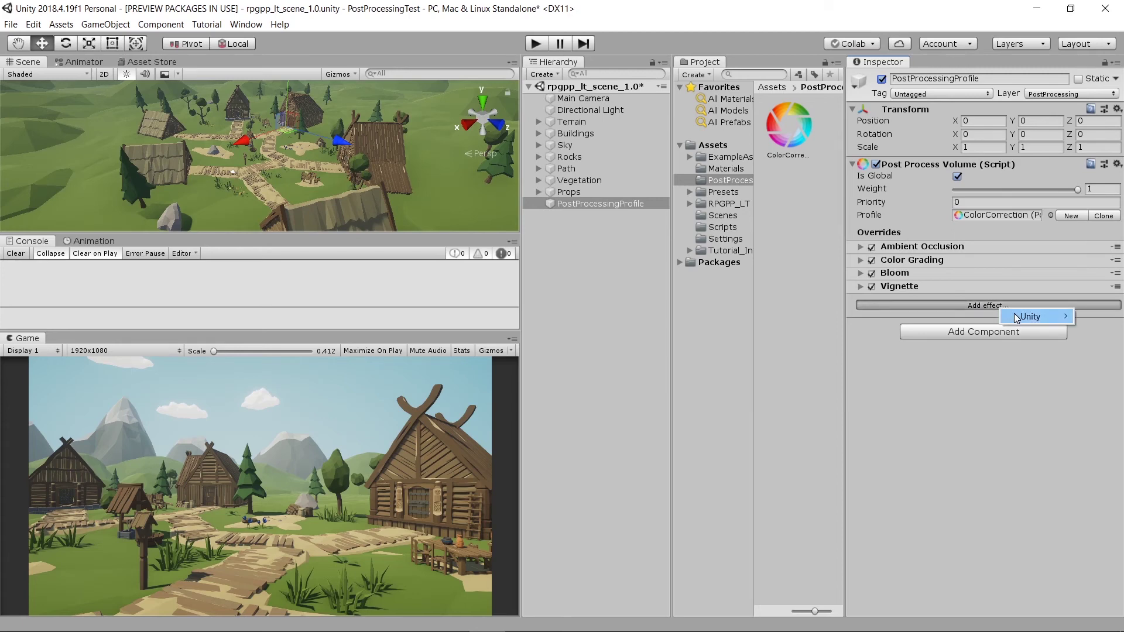
pyautogui.moveTo(1017, 316)
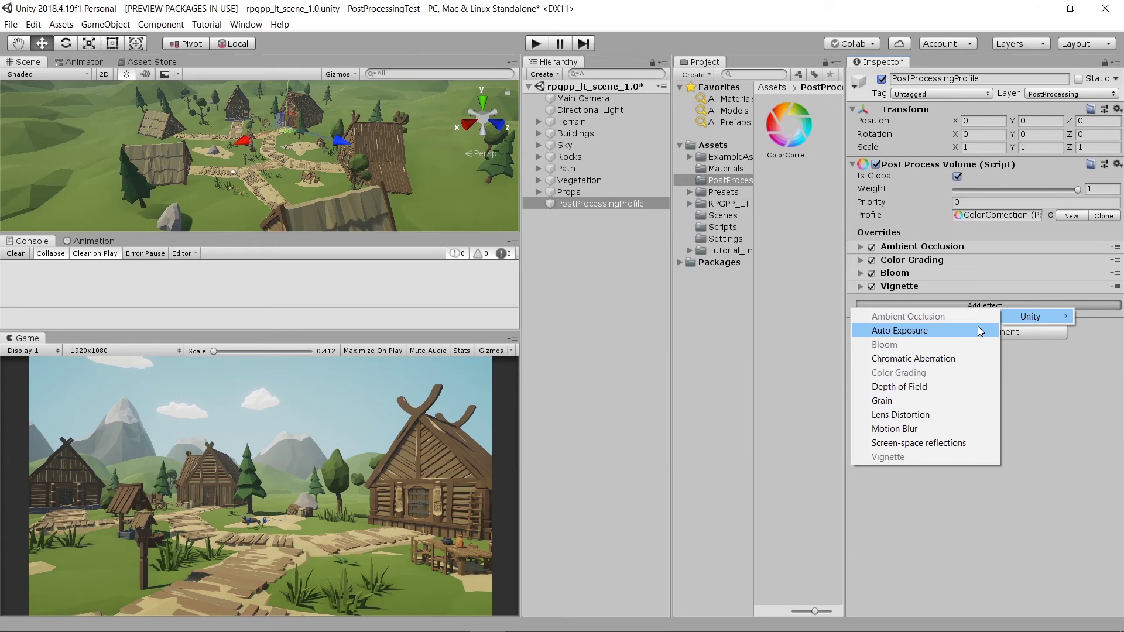
pyautogui.click(860, 260)
pyautogui.click(859, 260)
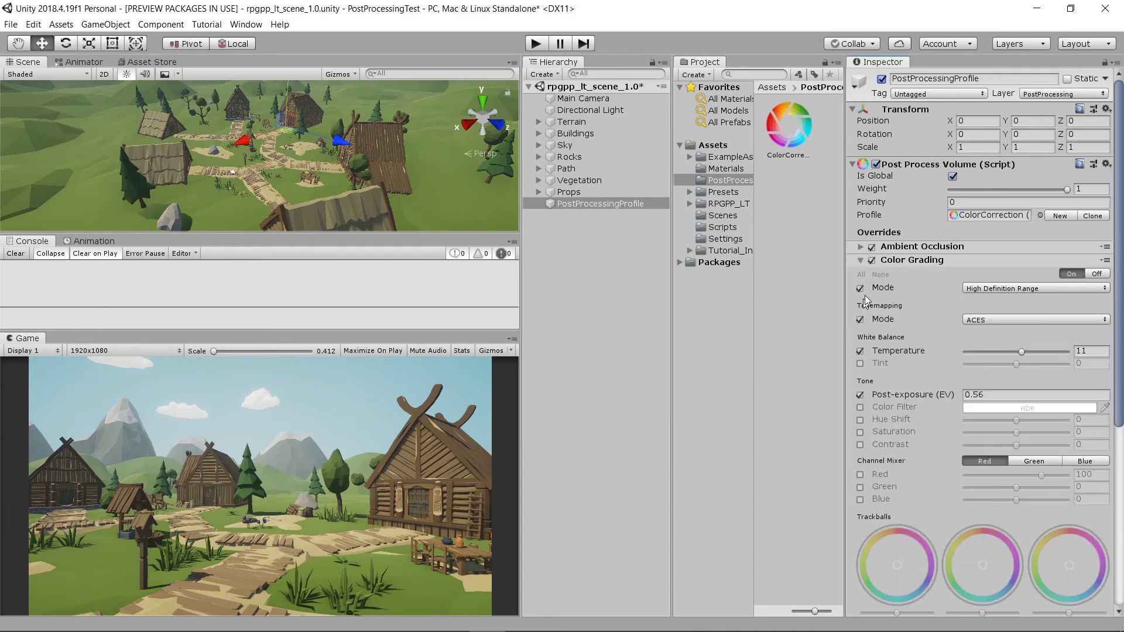
pyautogui.click(859, 260)
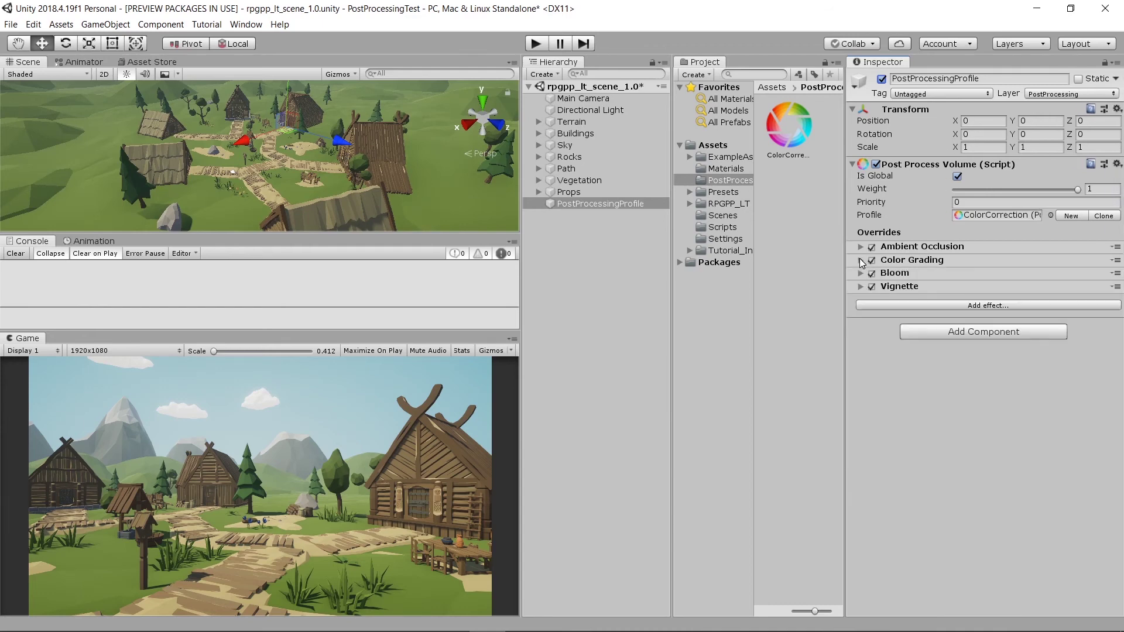
# - Try out a Chromatic Aberration effect with its Intensity override enabled, and remove that effect from the volume
pyautogui.click(939, 304)
pyautogui.moveTo(949, 318)
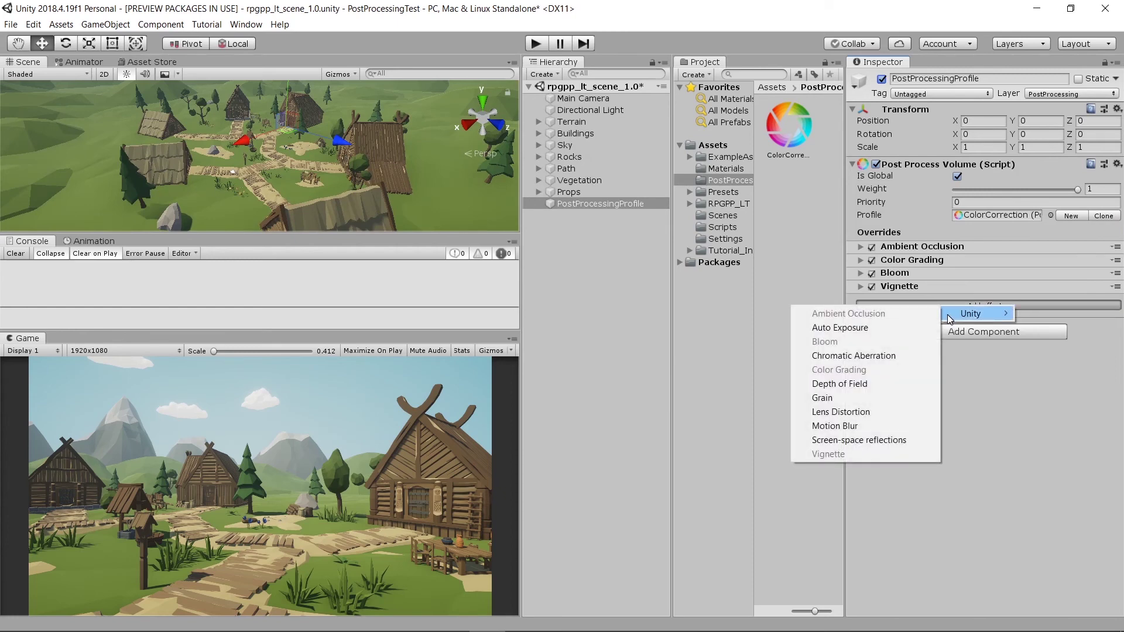
pyautogui.click(927, 351)
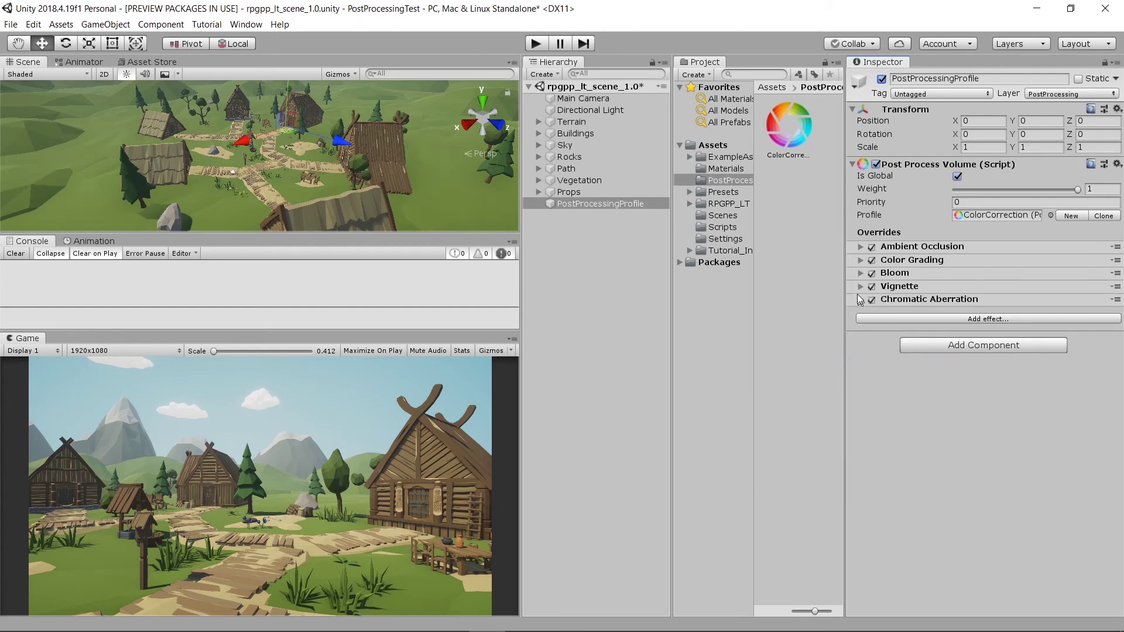
pyautogui.click(861, 299)
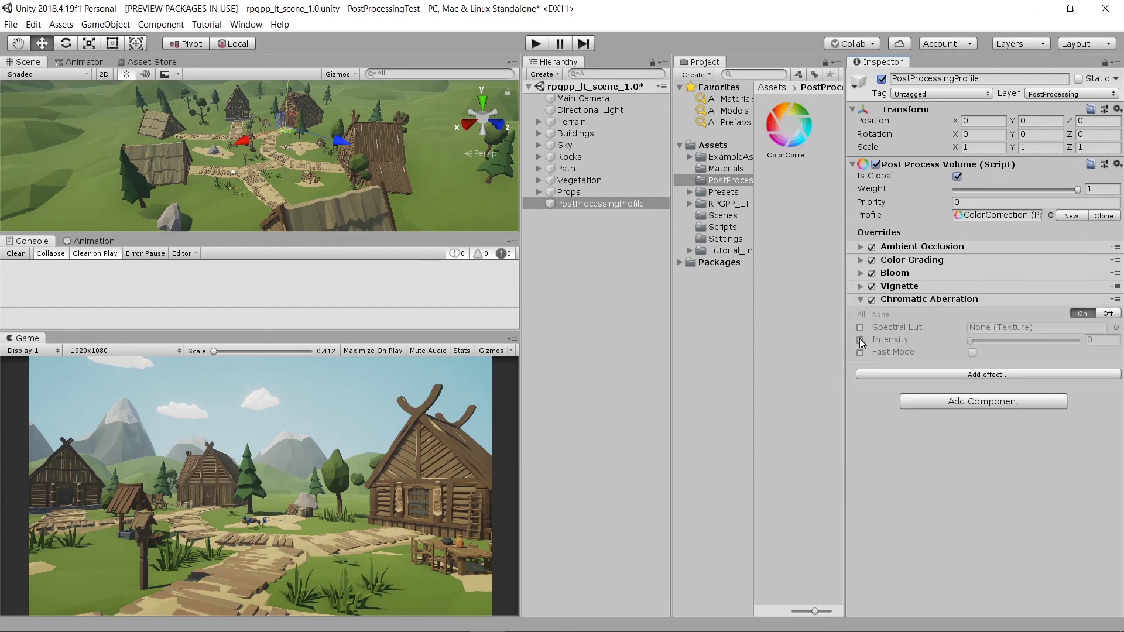
pyautogui.click(859, 339)
pyautogui.moveTo(989, 339); pyautogui.dragTo(954, 349)
pyautogui.click(862, 300)
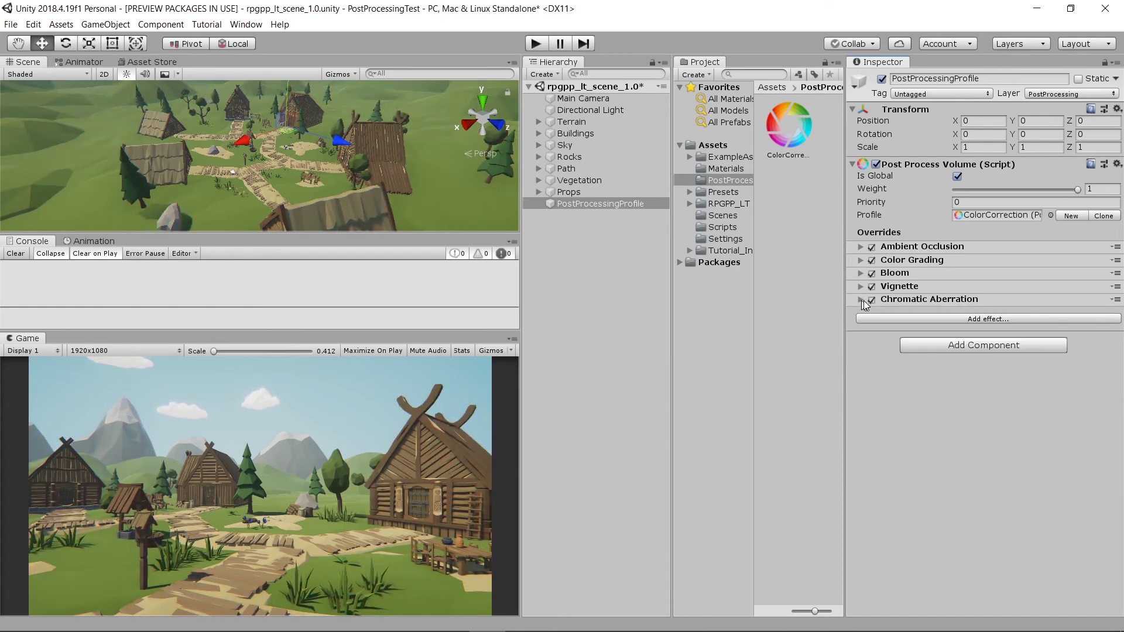
pyautogui.click(1116, 299)
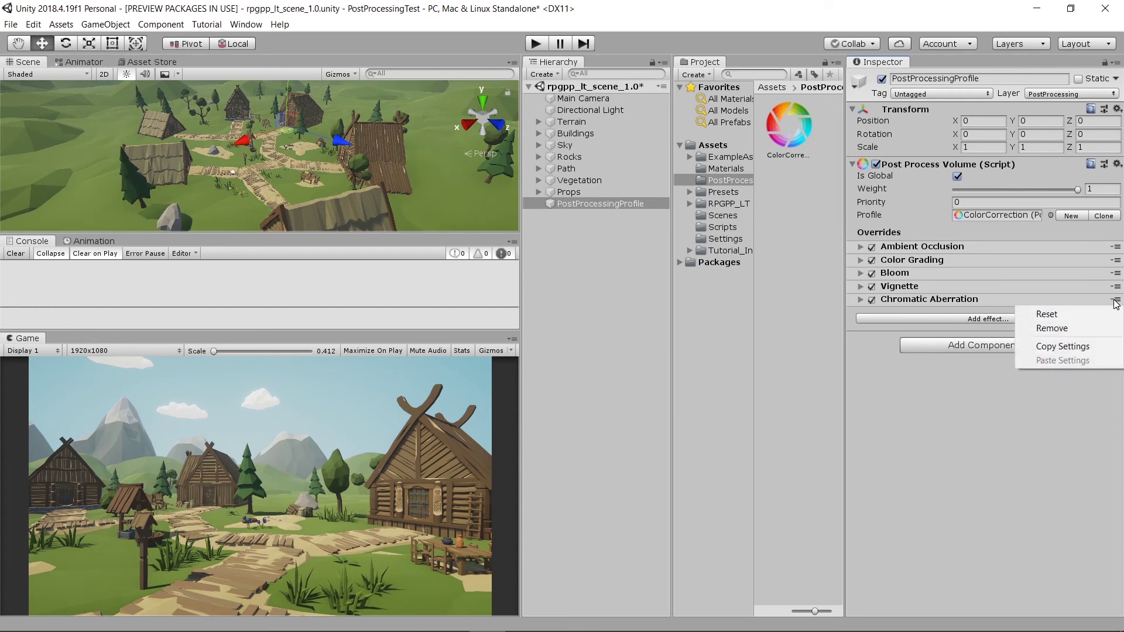
pyautogui.click(1103, 329)
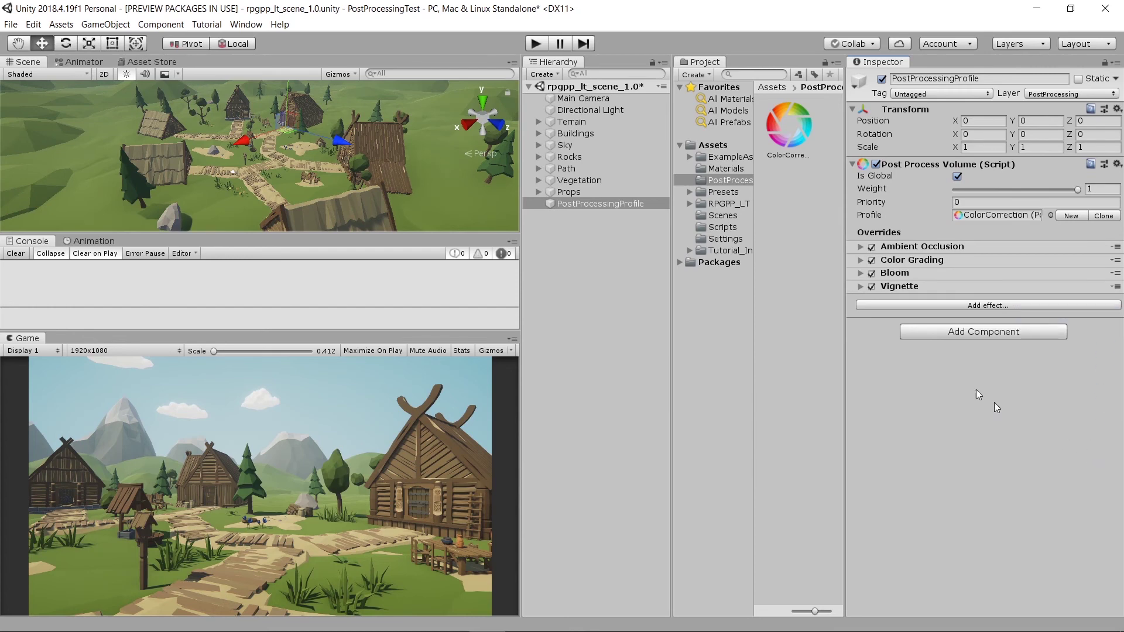
pyautogui.click(961, 307)
pyautogui.moveTo(982, 311)
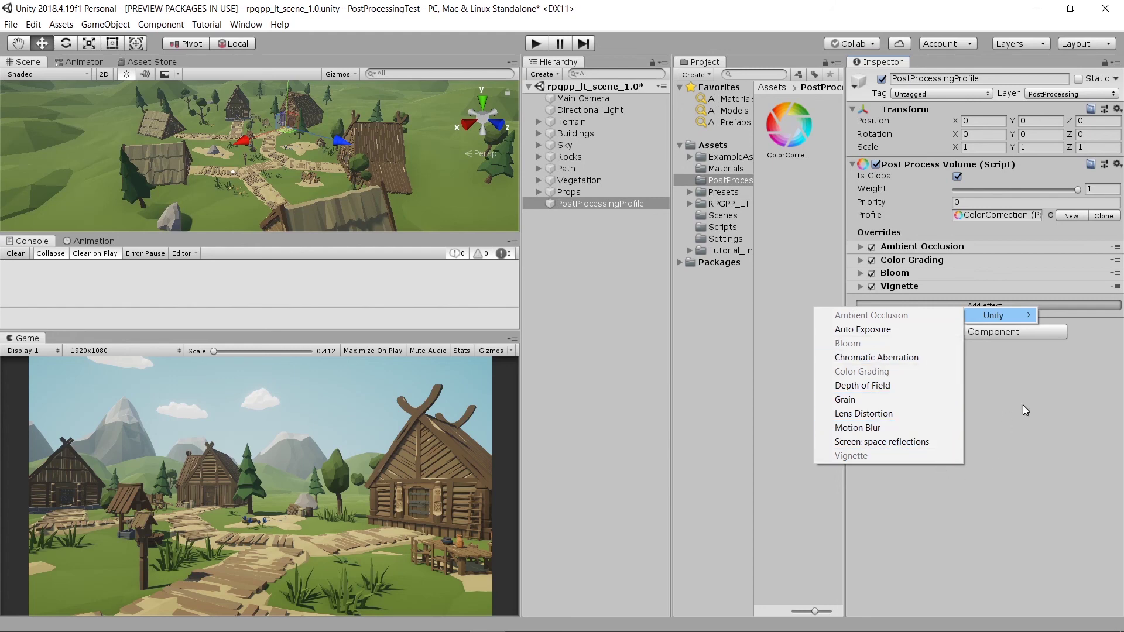
pyautogui.click(1117, 485)
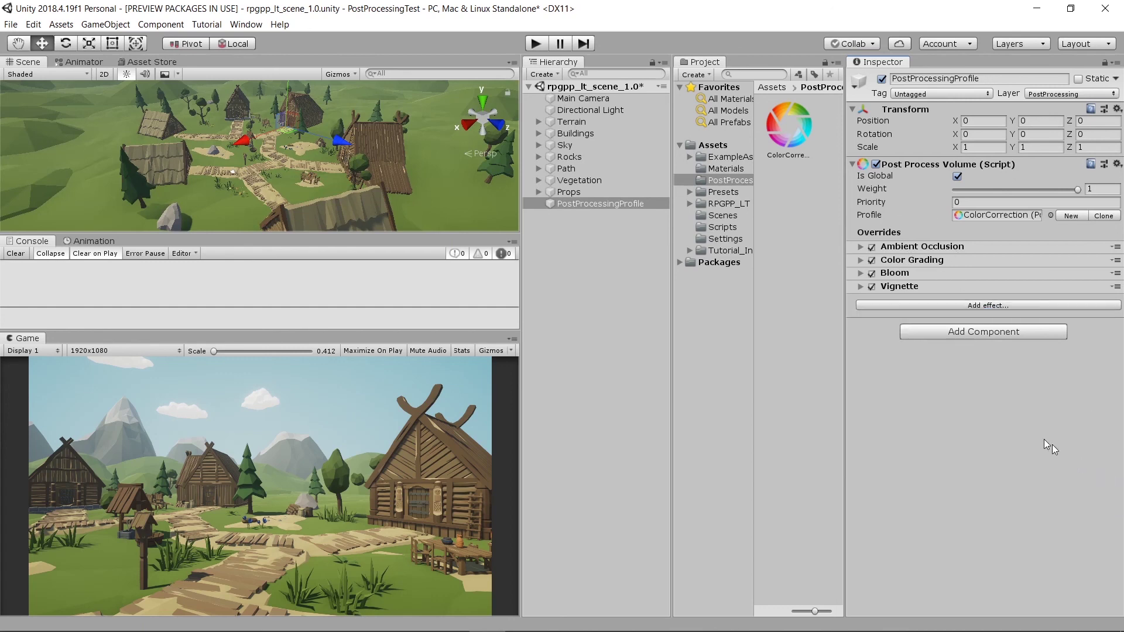